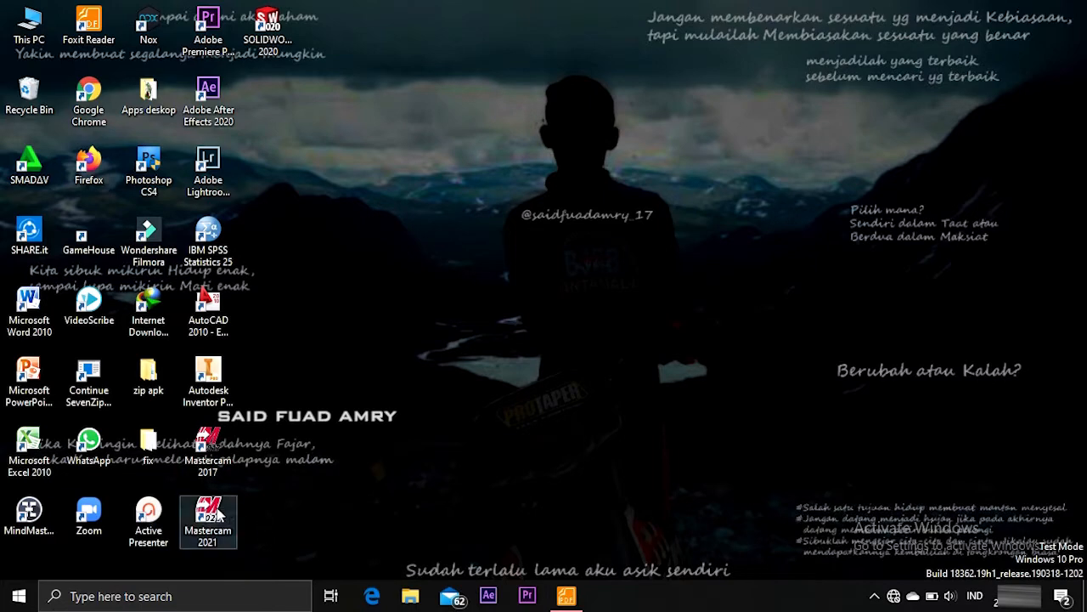
Step: Launch Mastercam 2021, view the Tugas 3.pdf part drawing in Foxit Reader, and return to Mastercam
{"action": "double_click", "coordinate": [211, 516]}
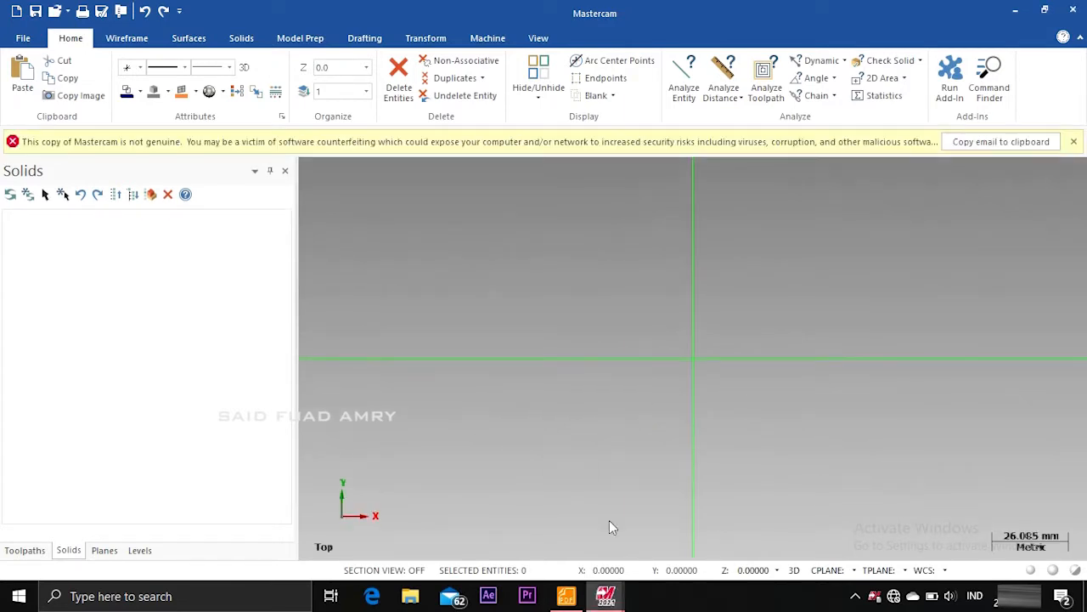
{"action": "left_click", "coordinate": [566, 596]}
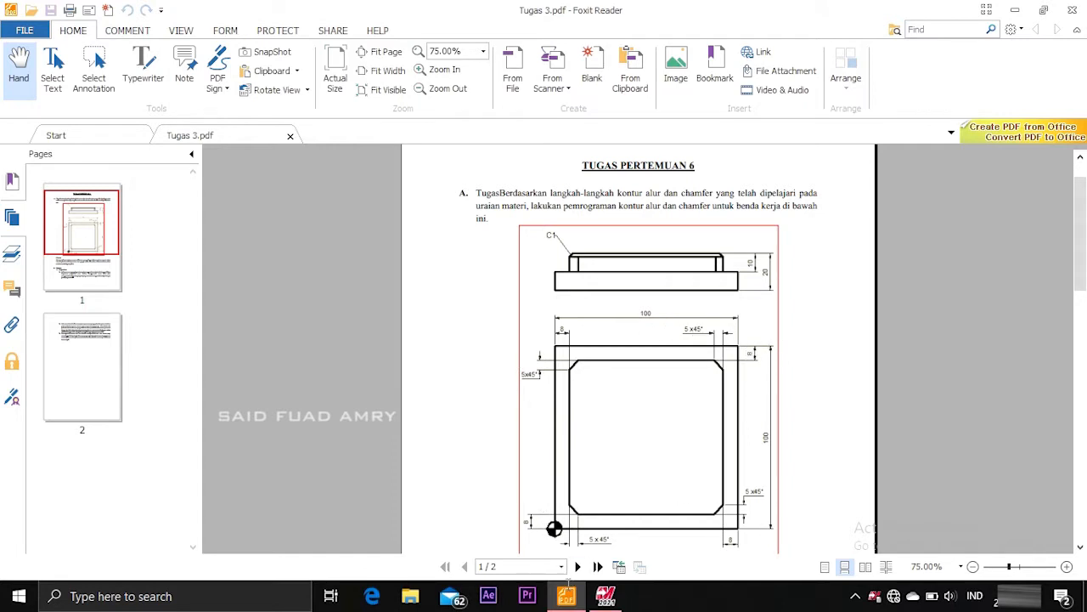
{"action": "left_click", "coordinate": [605, 595]}
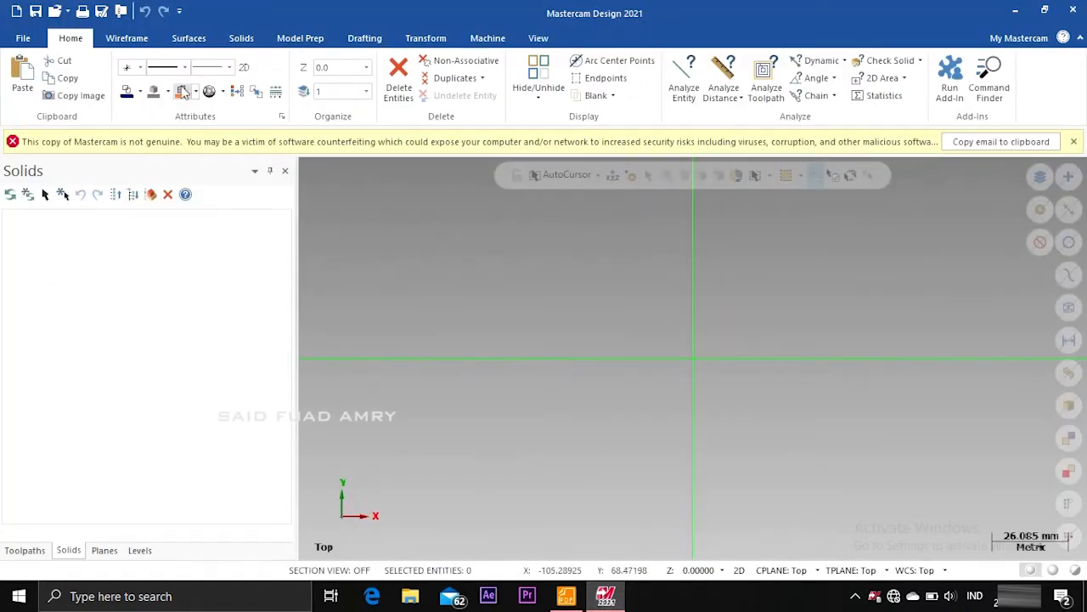
Step: Draw a rectangle about 60.5 mm wide and 33.7 mm high with its first corner at the origin
{"action": "left_click", "coordinate": [143, 38]}
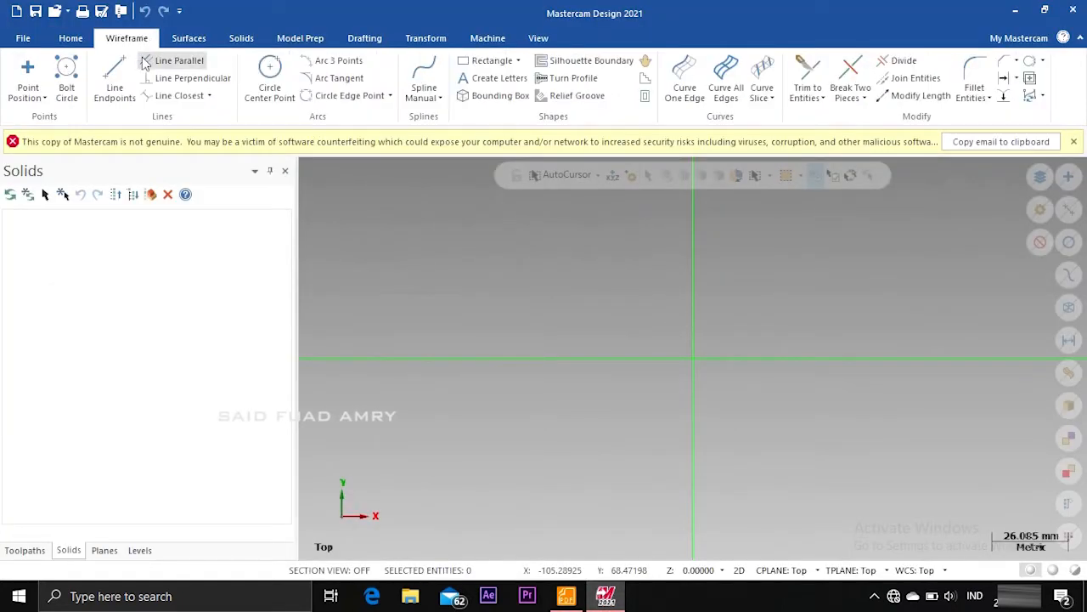
{"action": "left_click", "coordinate": [515, 63]}
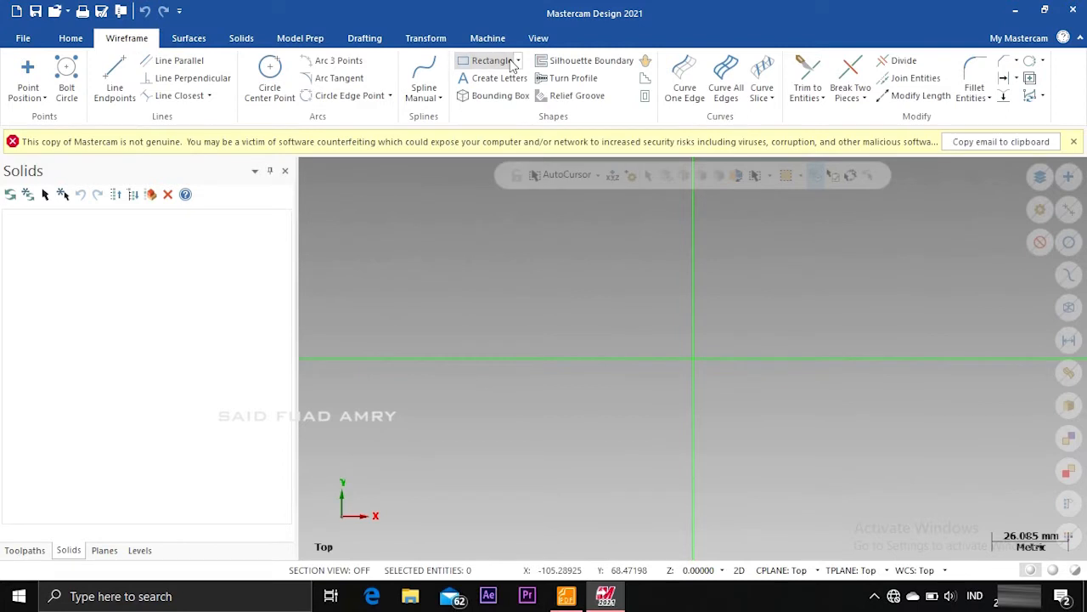
{"action": "left_click", "coordinate": [692, 357]}
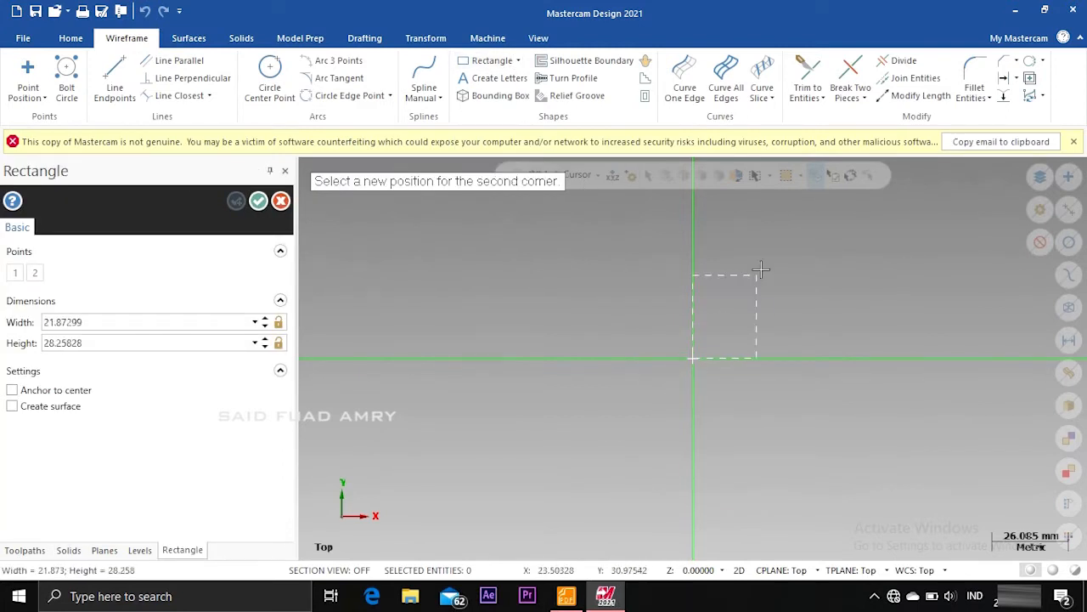
{"action": "left_click", "coordinate": [869, 259]}
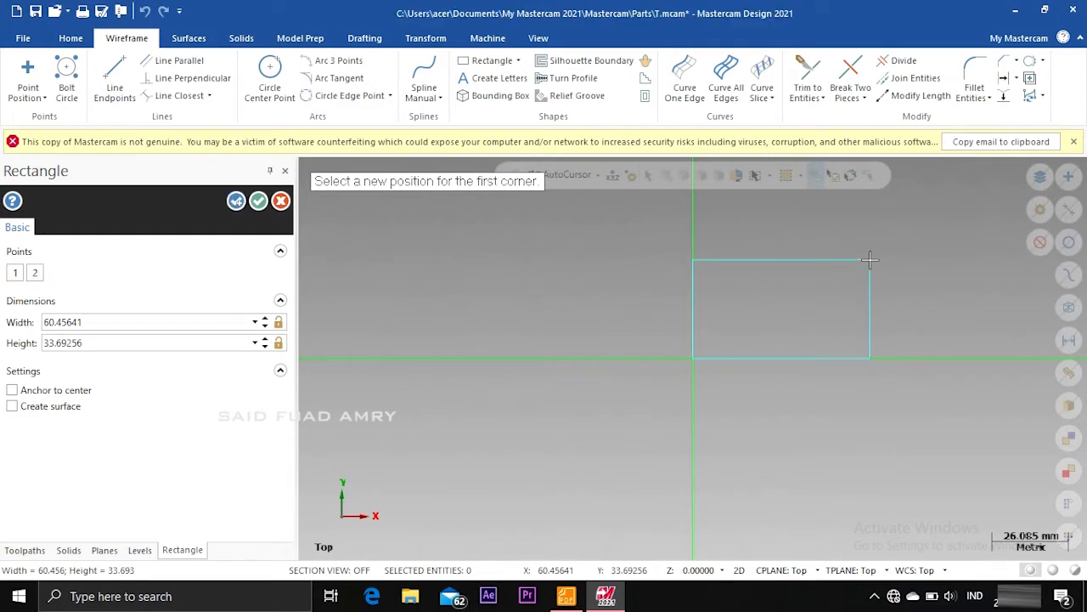
Step: Set the rectangle's width and height to 100 mm and finish it
{"action": "left_click", "coordinate": [88, 323]}
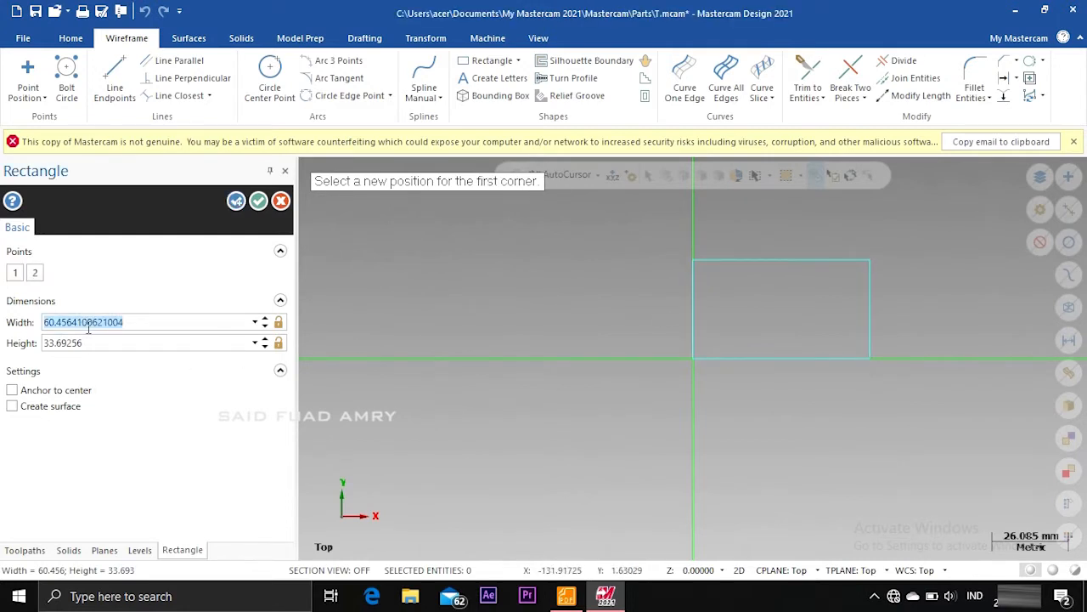
{"action": "type", "text": "100"}
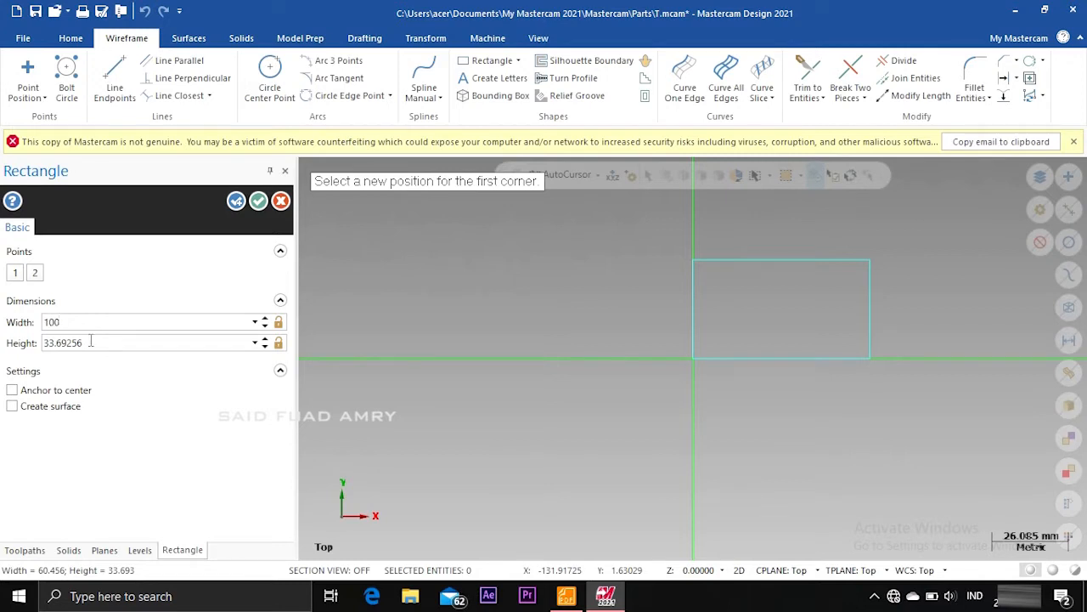
{"action": "key", "text": "Tab"}
{"action": "type", "text": "1"}
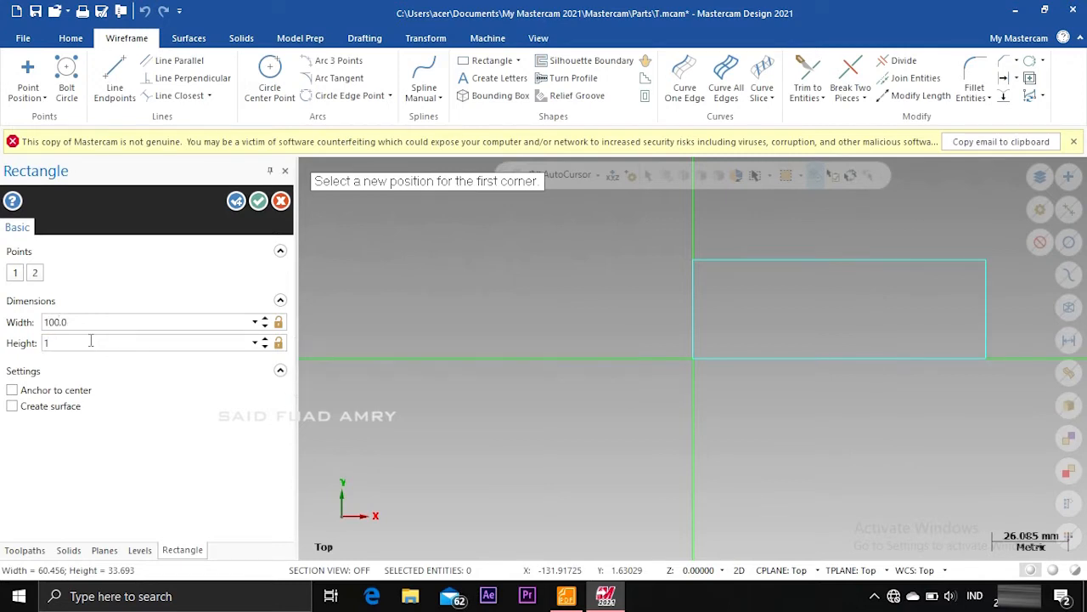
{"action": "left_click", "coordinate": [258, 202]}
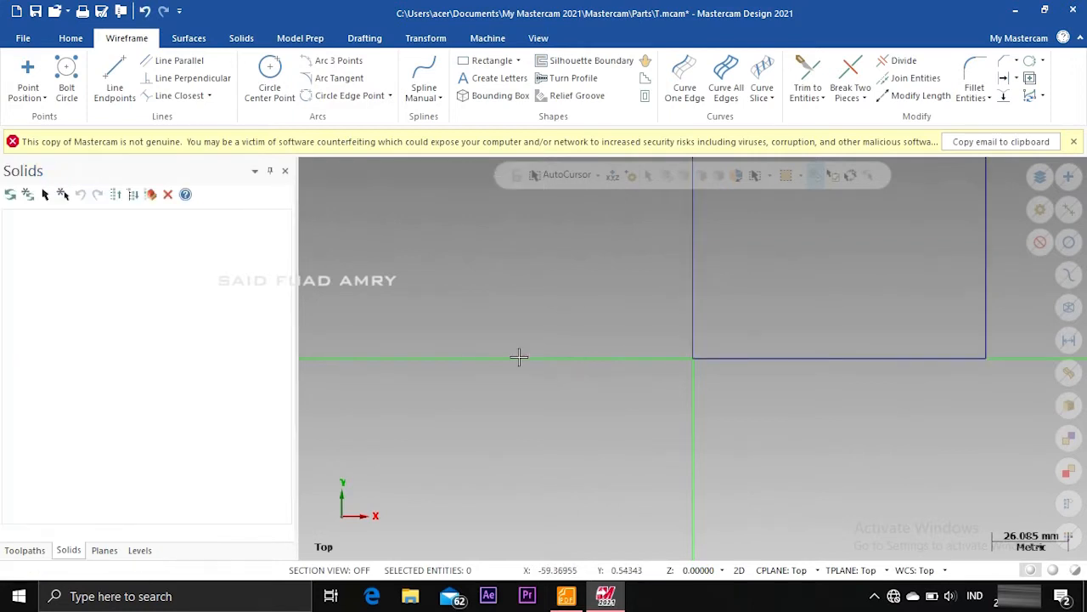
{"action": "scroll", "coordinate": [519, 358], "scroll_direction": "down", "scroll_amount": 1}
{"action": "scroll", "coordinate": [519, 358], "scroll_direction": "down", "scroll_amount": 3}
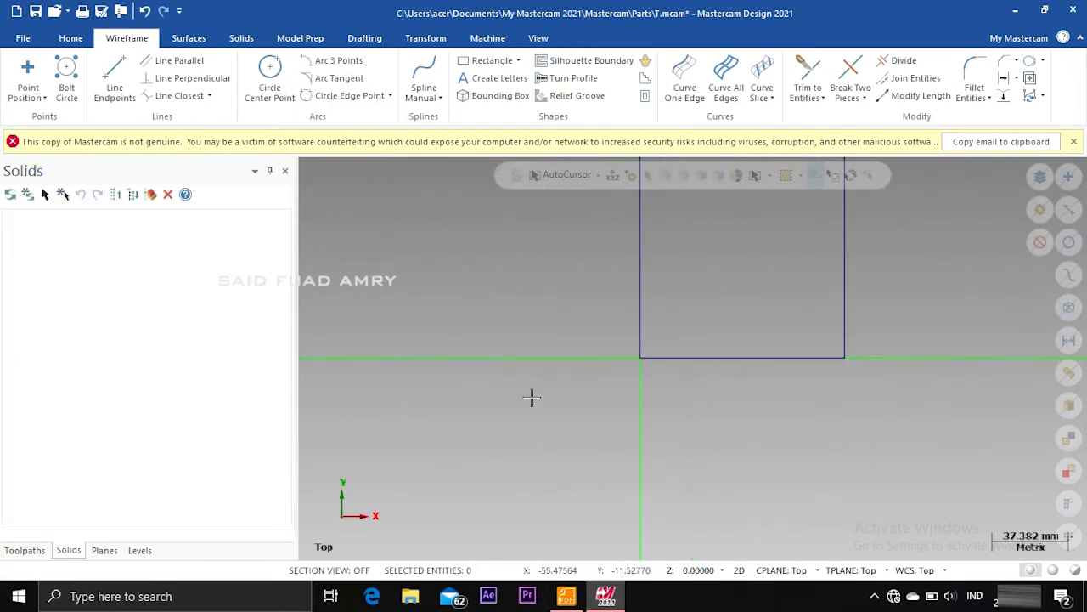
{"action": "scroll", "coordinate": [543, 447], "scroll_direction": "down", "scroll_amount": 1}
{"action": "scroll", "coordinate": [697, 270], "scroll_direction": "up", "scroll_amount": 1}
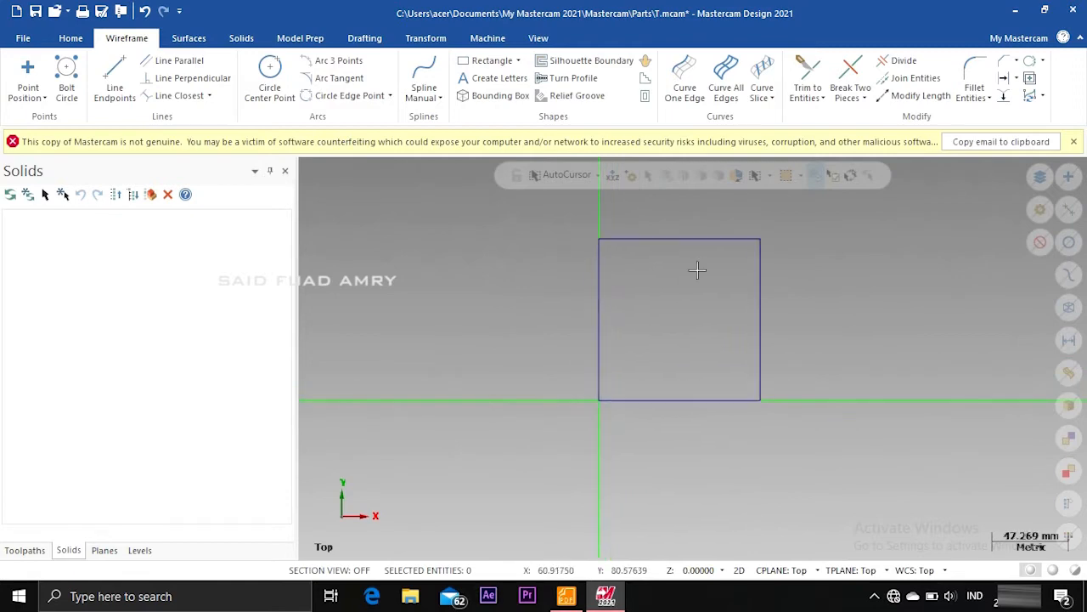
{"action": "scroll", "coordinate": [705, 331], "scroll_direction": "up", "scroll_amount": 1}
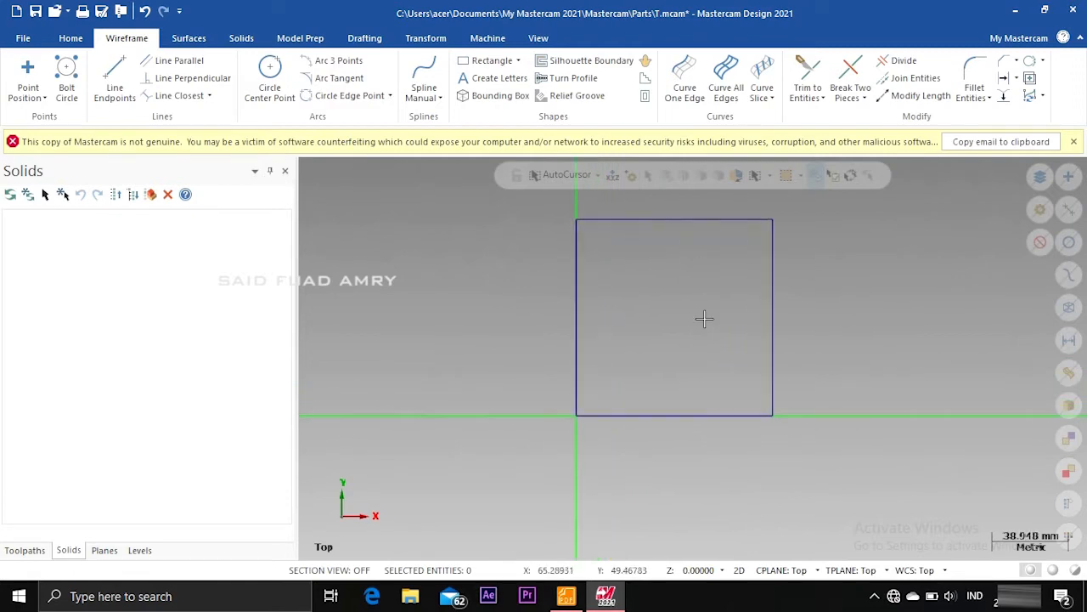
Step: Consult the Tugas 3.pdf drawing, and in Mastercam draw a center-anchored rectangle about 68 by 70 mm from the 100 mm square's center
{"action": "key", "text": "alt+Tab"}
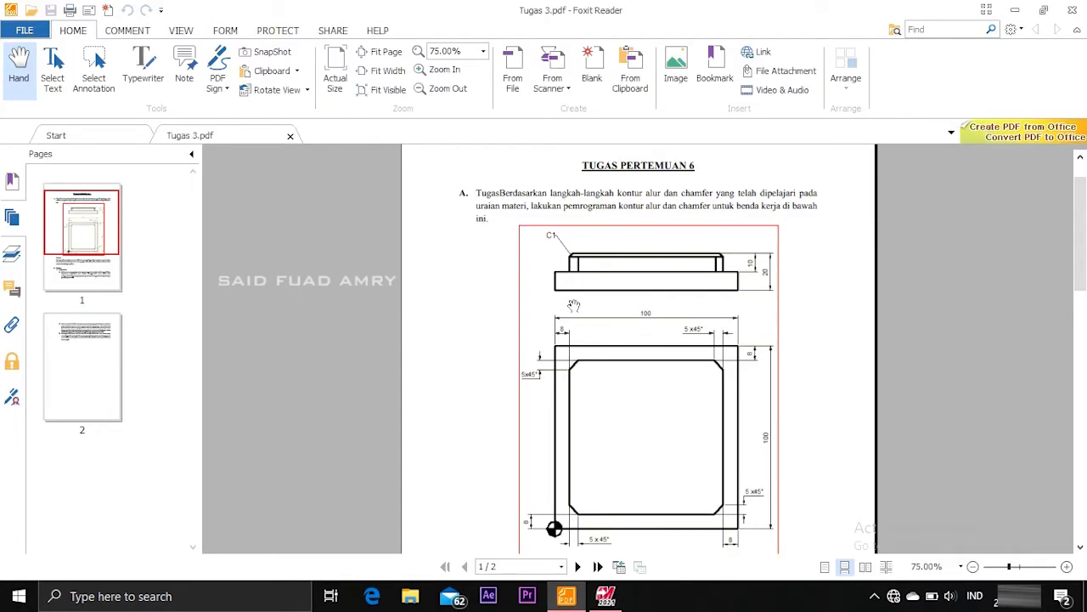
{"action": "scroll", "coordinate": [571, 364], "scroll_direction": "down", "scroll_amount": 1}
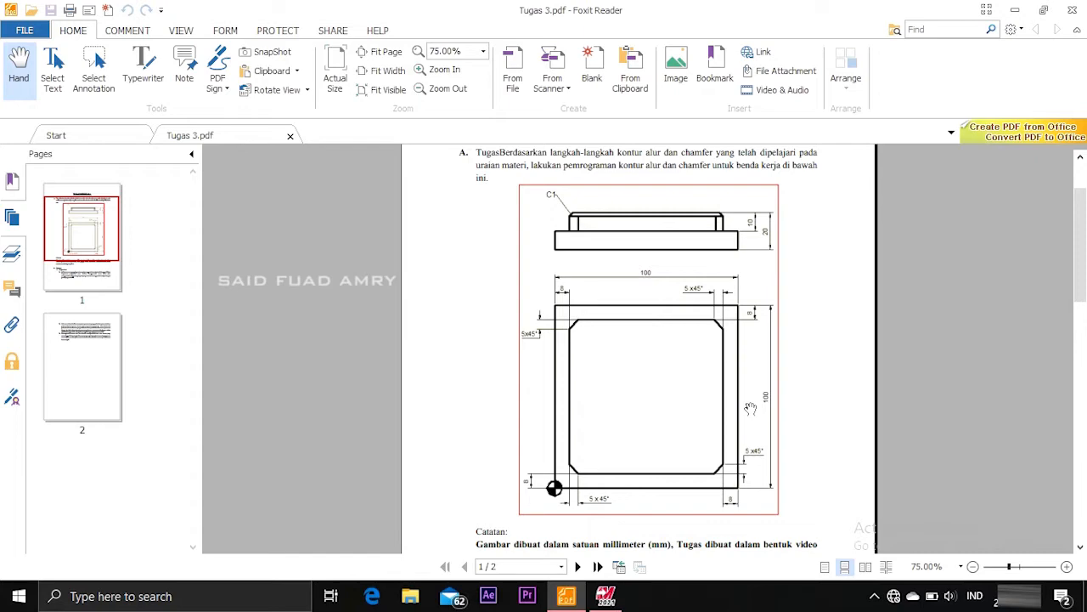
{"action": "key", "text": "alt+Tab"}
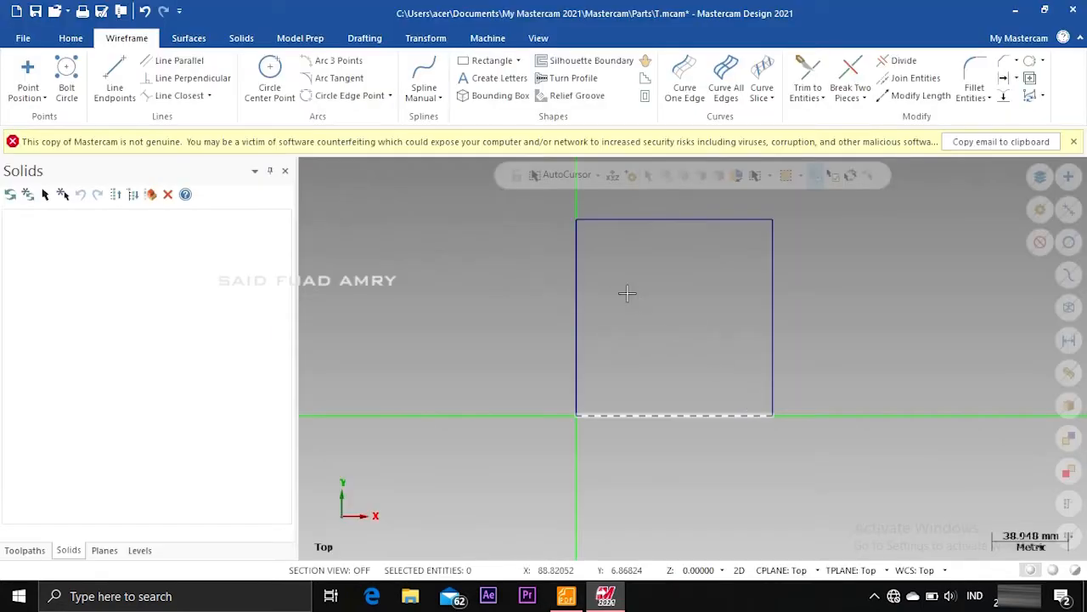
{"action": "left_click", "coordinate": [490, 63]}
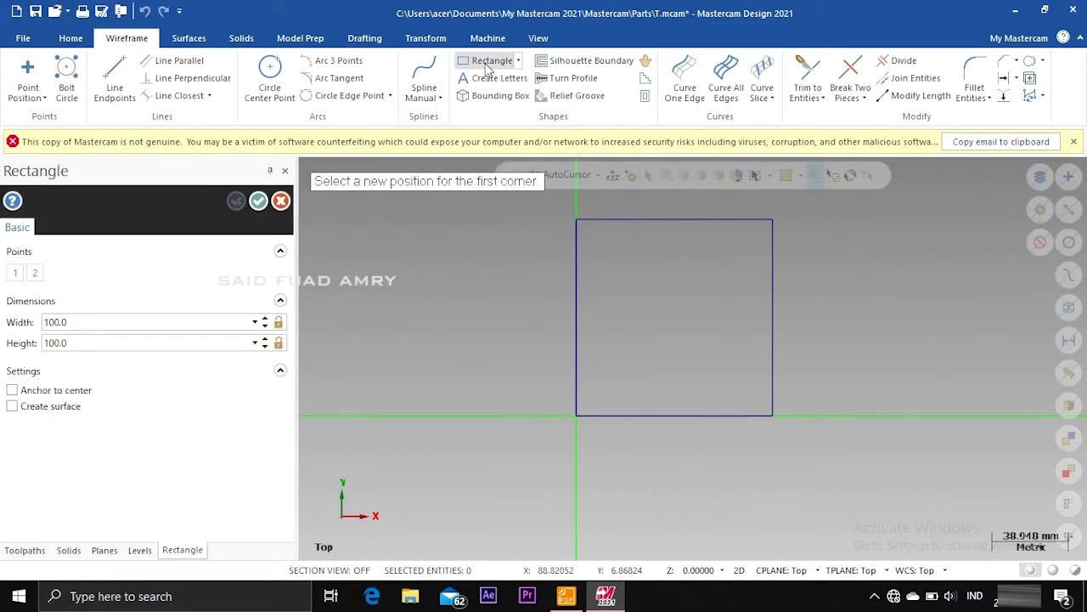
{"action": "left_click", "coordinate": [12, 390]}
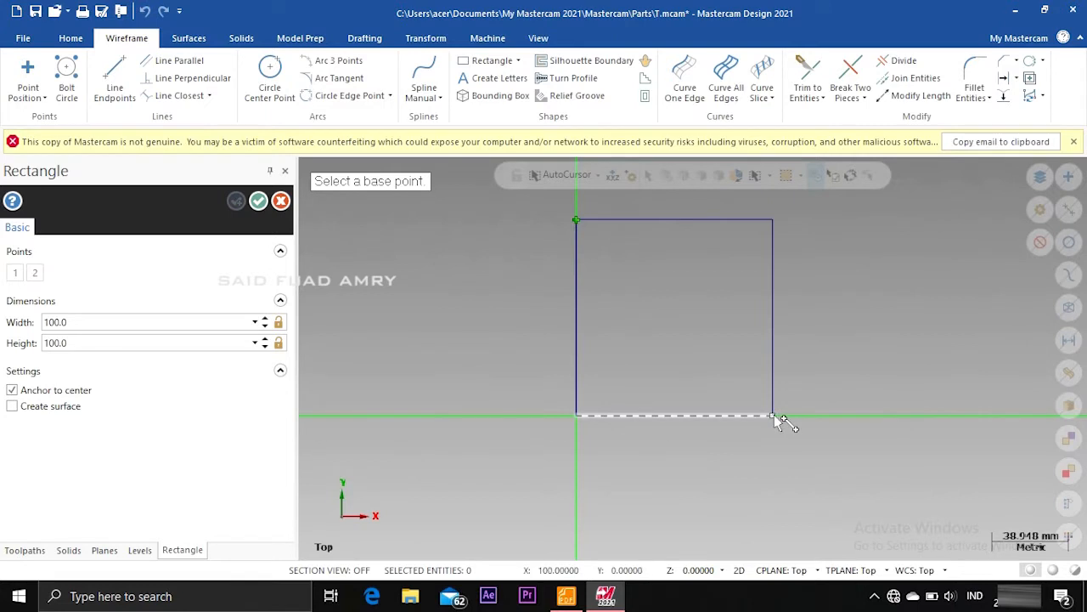
{"action": "left_click", "coordinate": [674, 319]}
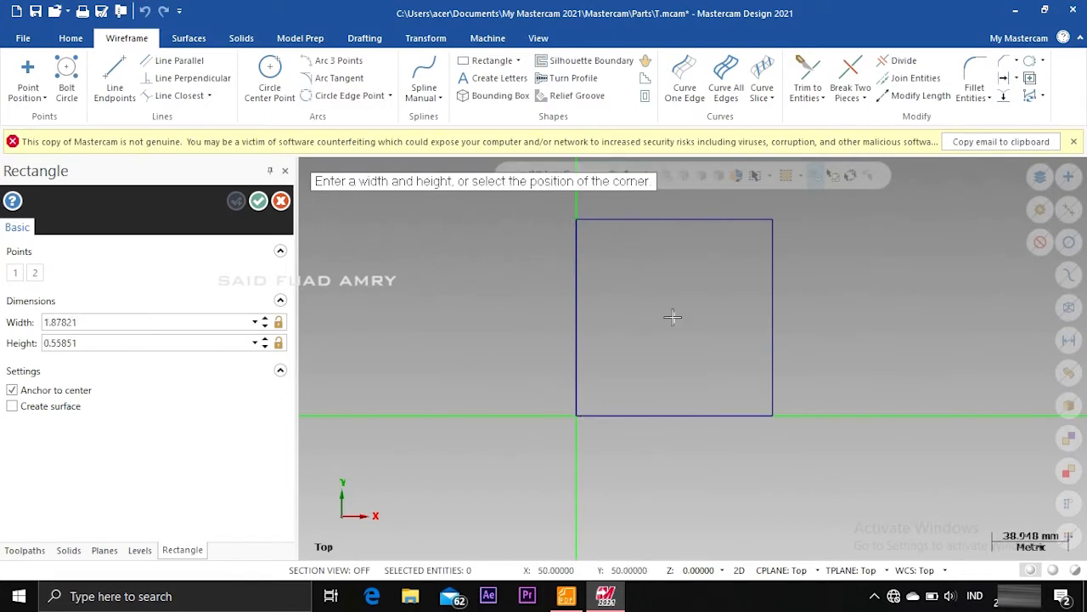
{"action": "left_click", "coordinate": [741, 388]}
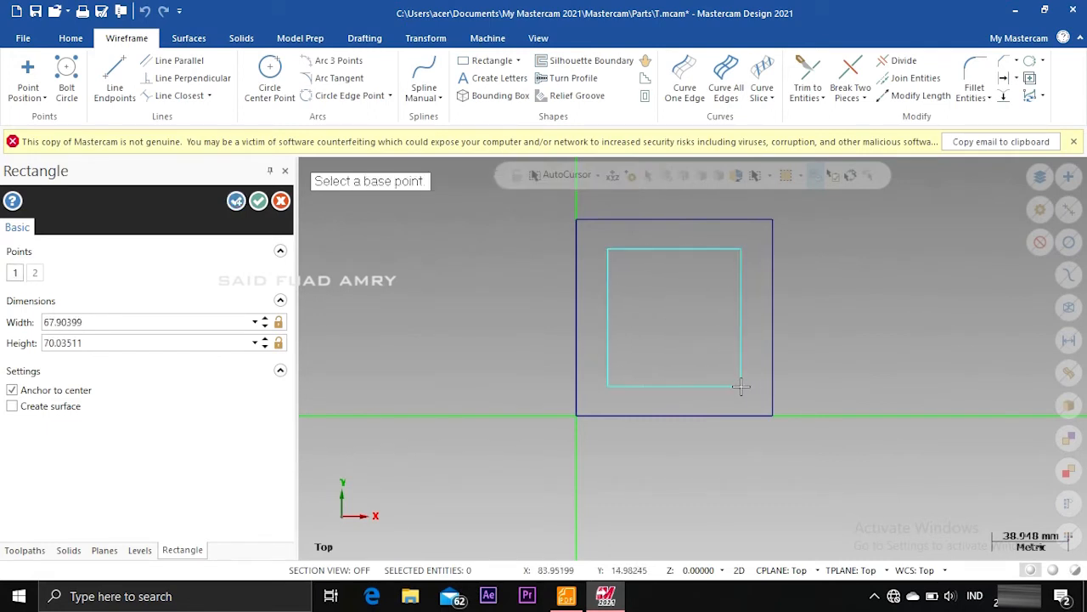
Step: Set the inner rectangle's width and height to 84 mm
{"action": "left_click", "coordinate": [106, 323]}
{"action": "type", "text": "84"}
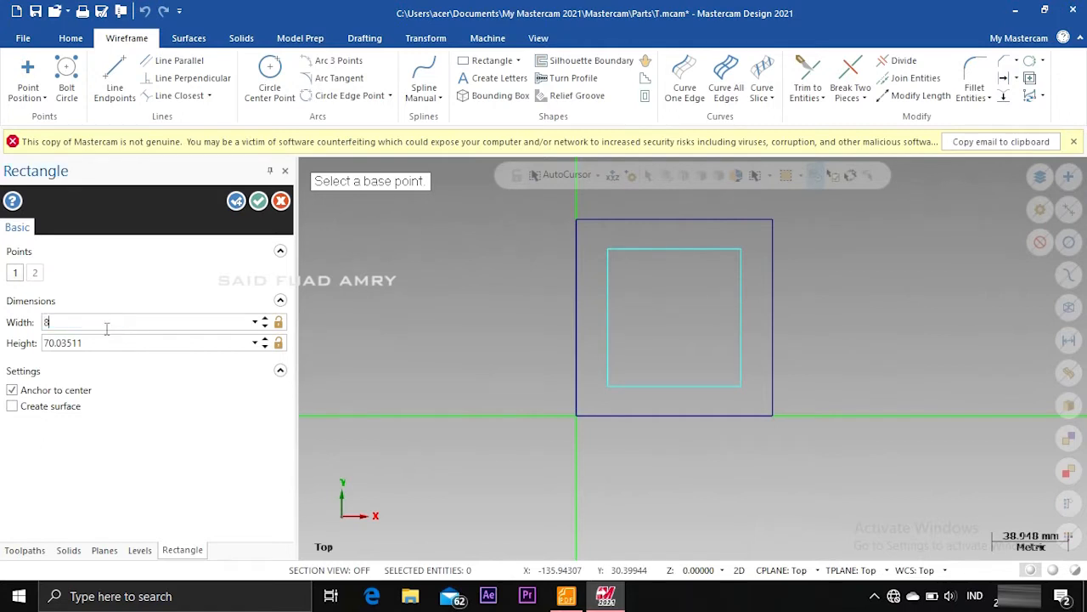
{"action": "left_click", "coordinate": [113, 343]}
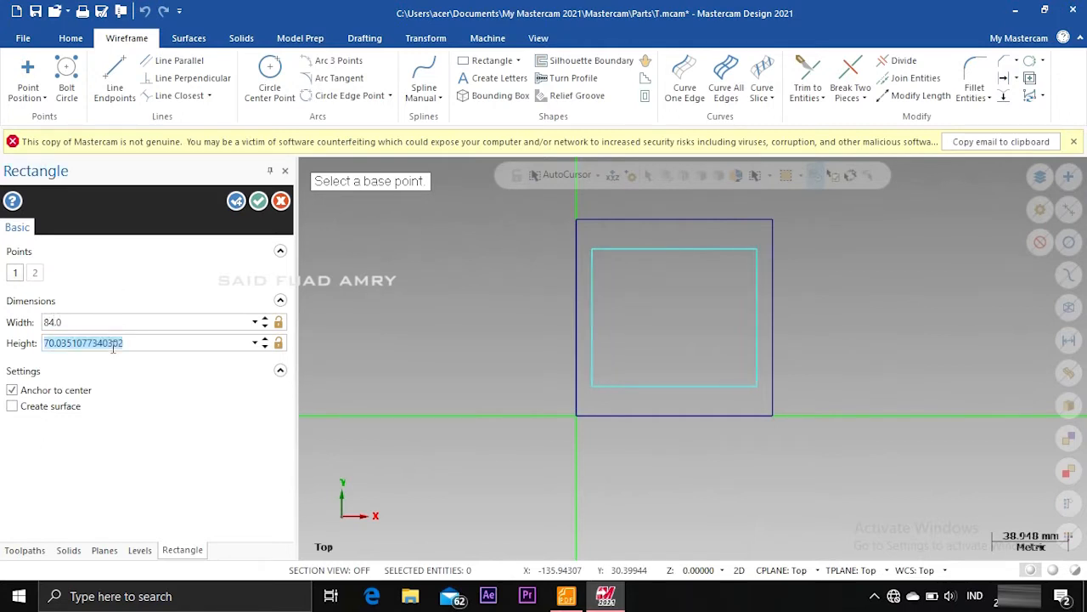
{"action": "type", "text": "84"}
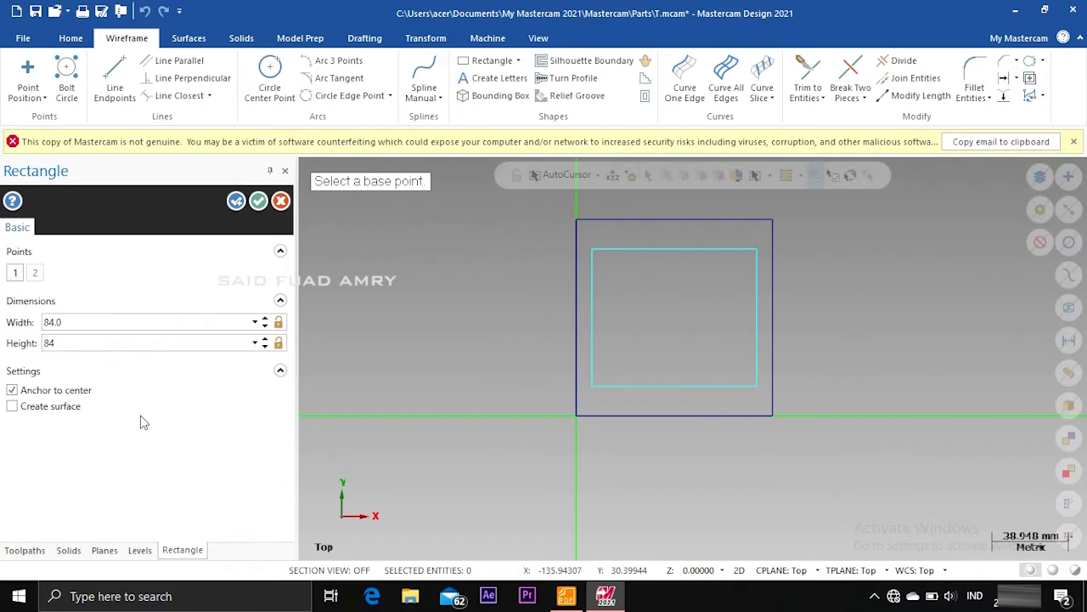
{"action": "key", "text": "Tab"}
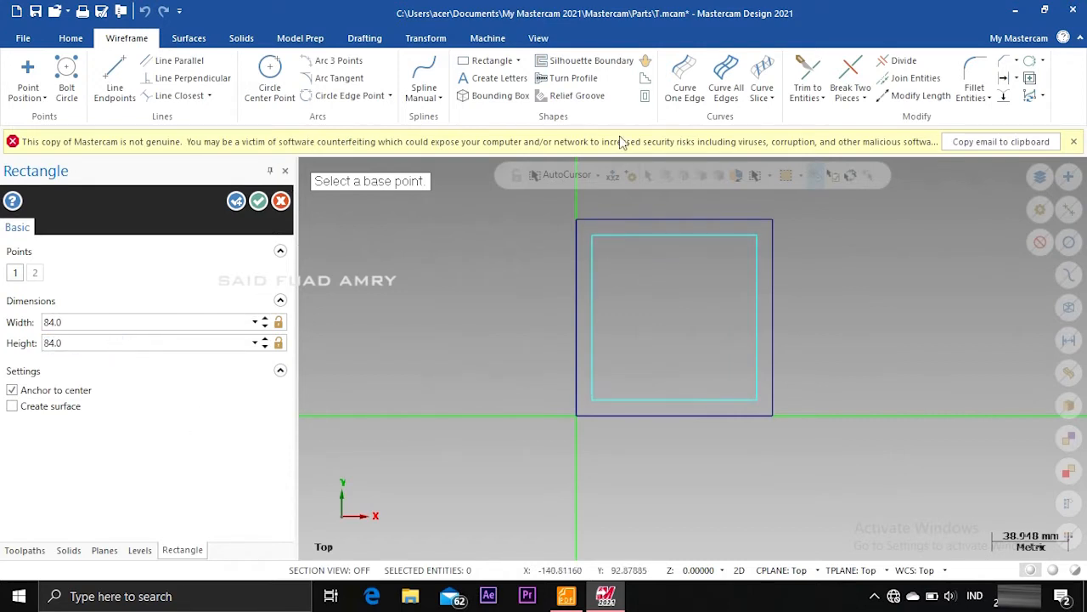
Step: Add a smart dimension for the gap between the lower edges of the inner and outer squares, placed outside the squares on their right
{"action": "left_click", "coordinate": [425, 38]}
{"action": "left_click", "coordinate": [365, 38]}
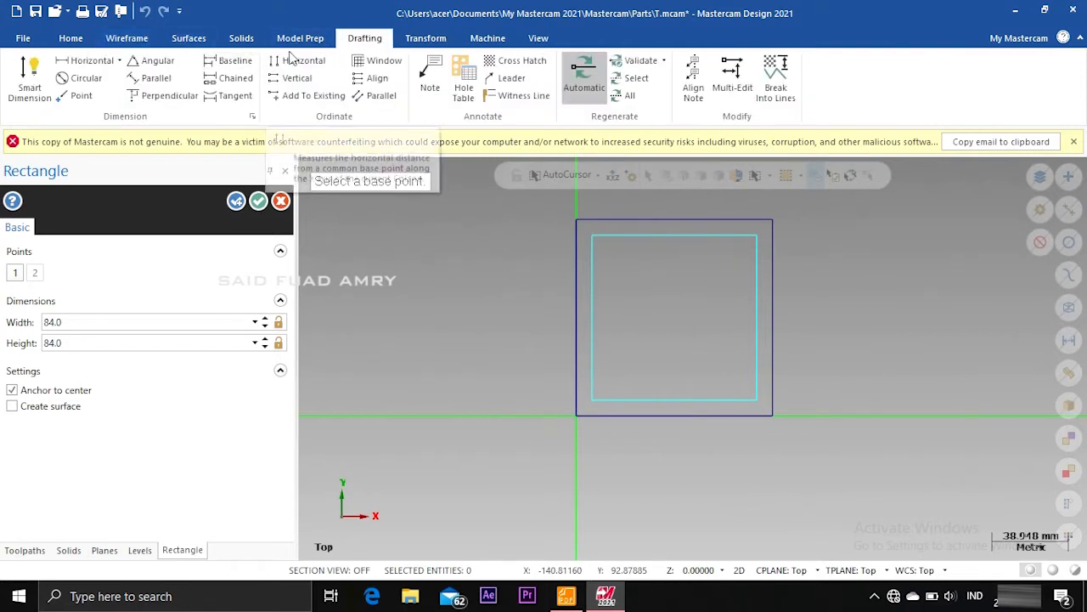
{"action": "left_click", "coordinate": [49, 78]}
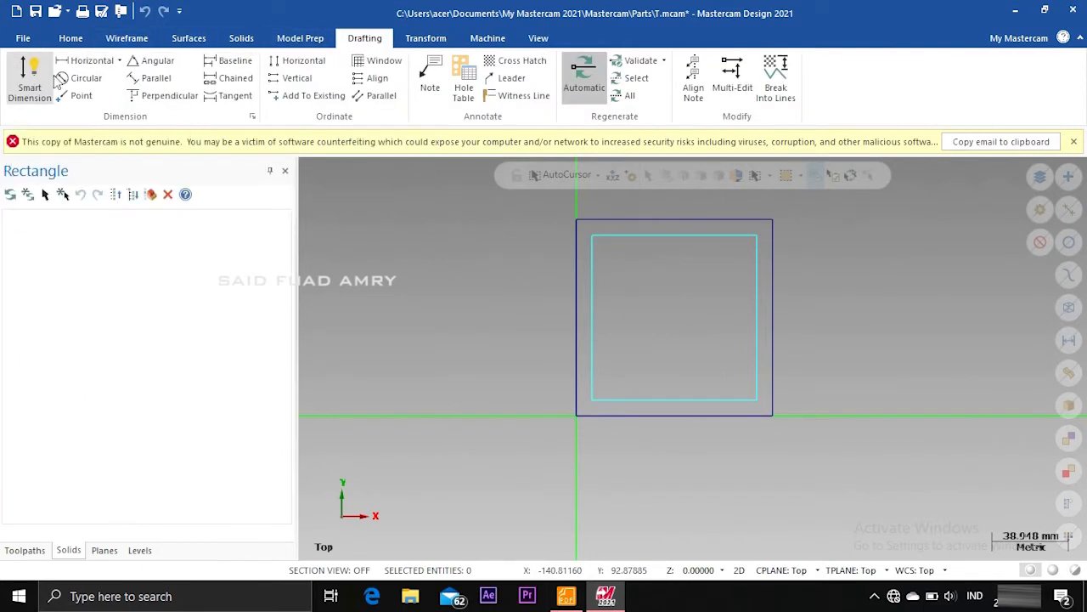
{"action": "left_click", "coordinate": [757, 242]}
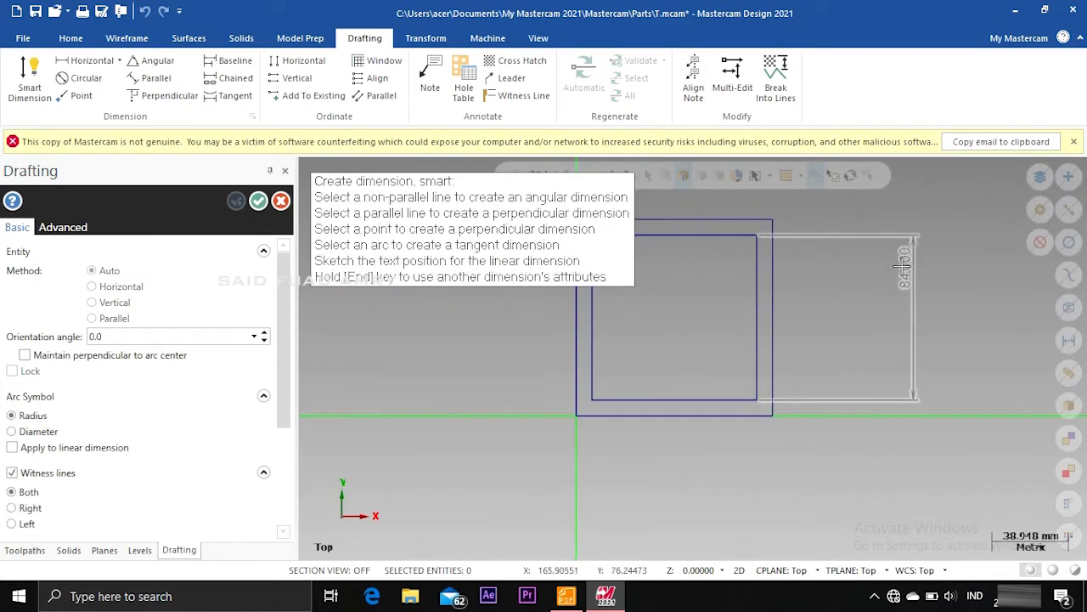
{"action": "key", "text": "Escape"}
{"action": "left_click", "coordinate": [762, 415]}
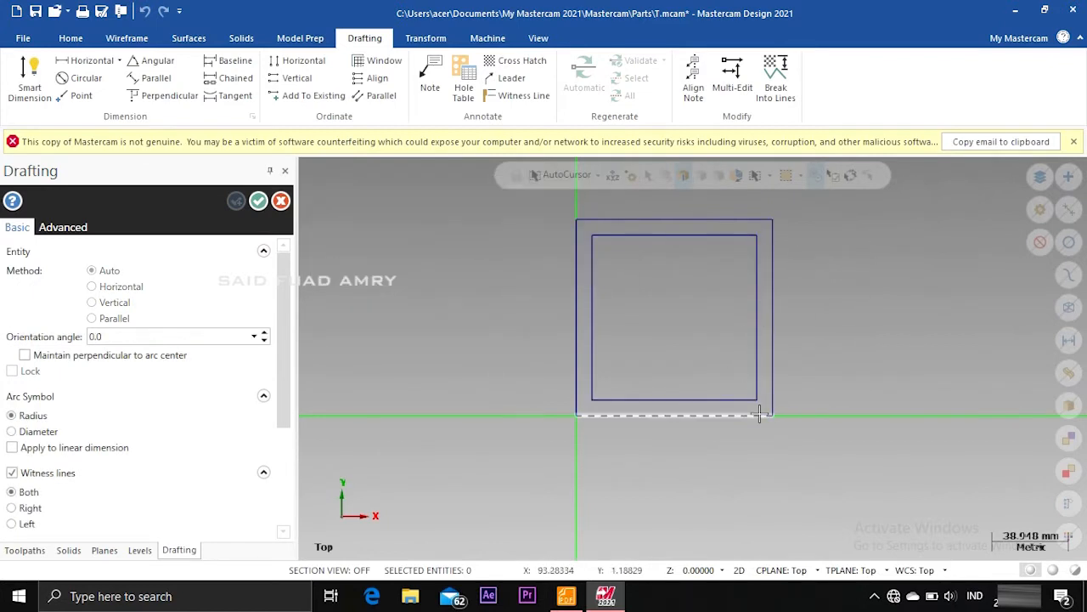
{"action": "left_click", "coordinate": [761, 400]}
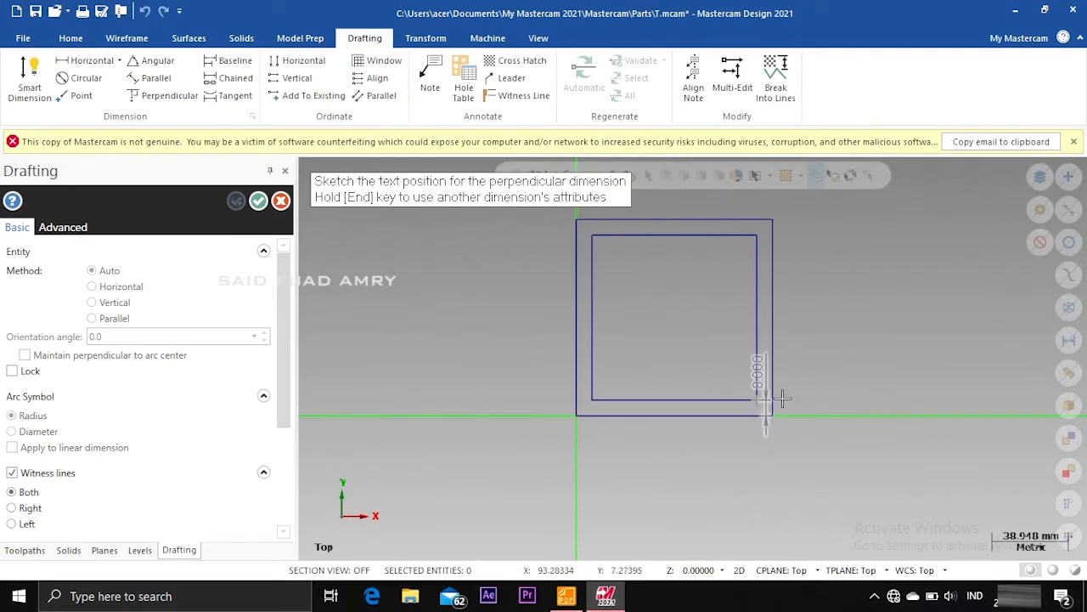
{"action": "left_click", "coordinate": [922, 394]}
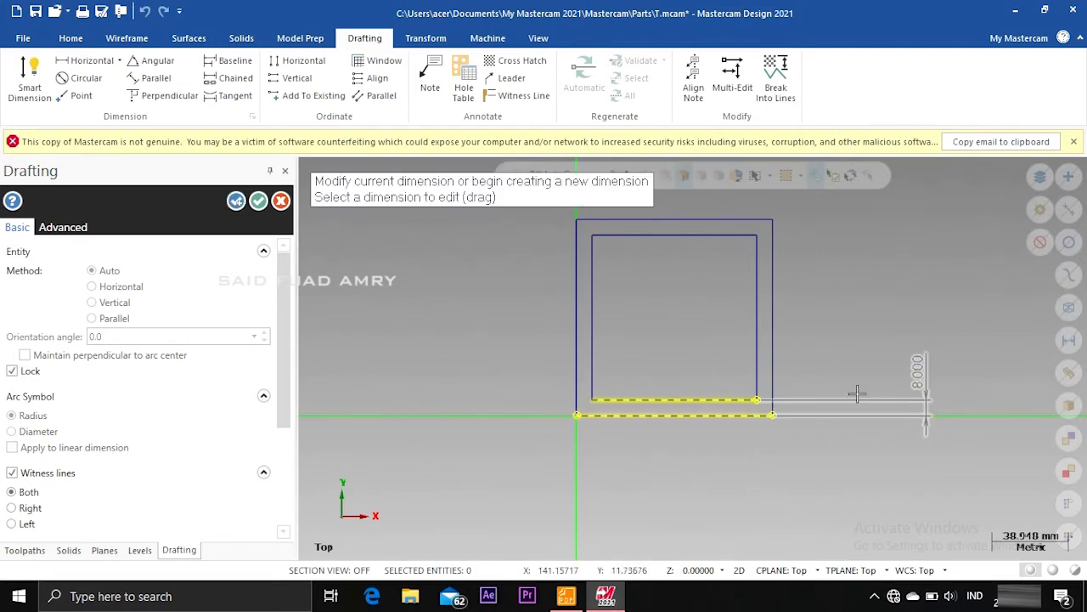
Step: Dimension the outer square's right edge and the gap between the two squares' upper edges
{"action": "left_click", "coordinate": [784, 285]}
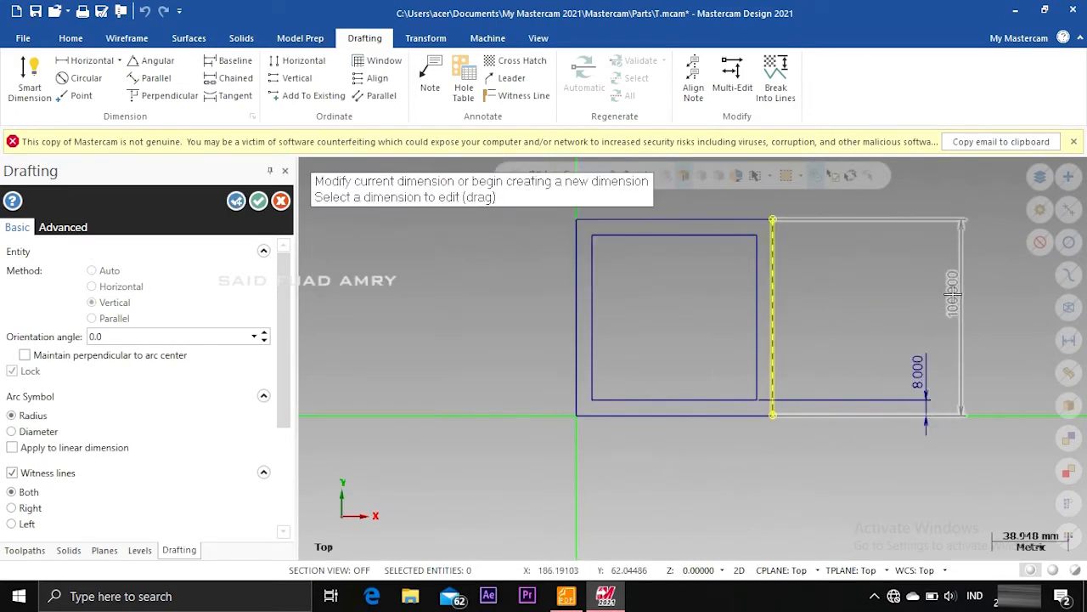
{"action": "left_click", "coordinate": [952, 293]}
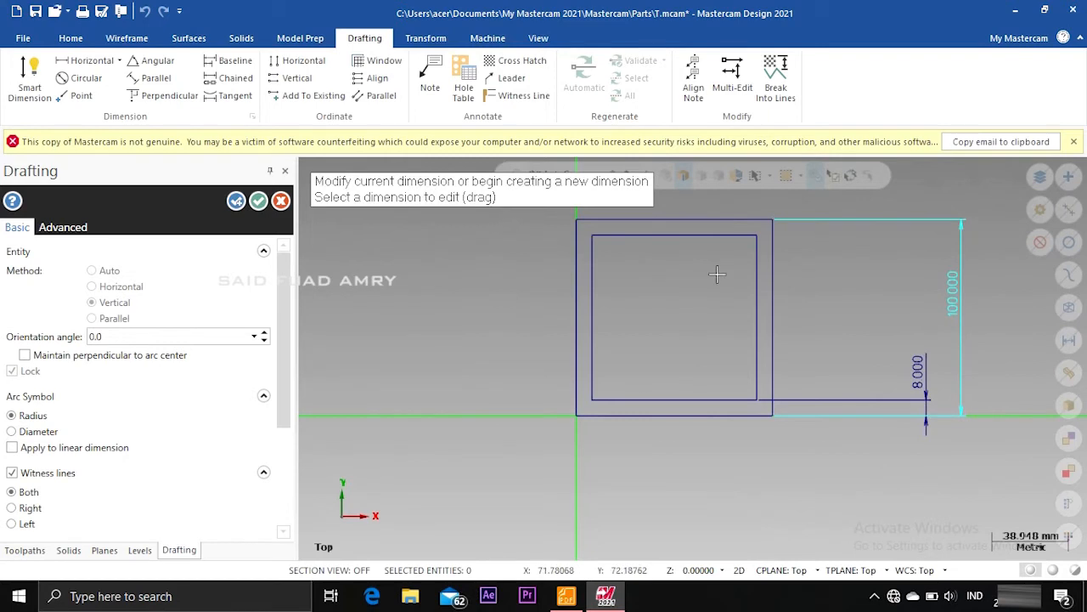
{"action": "left_click", "coordinate": [759, 237]}
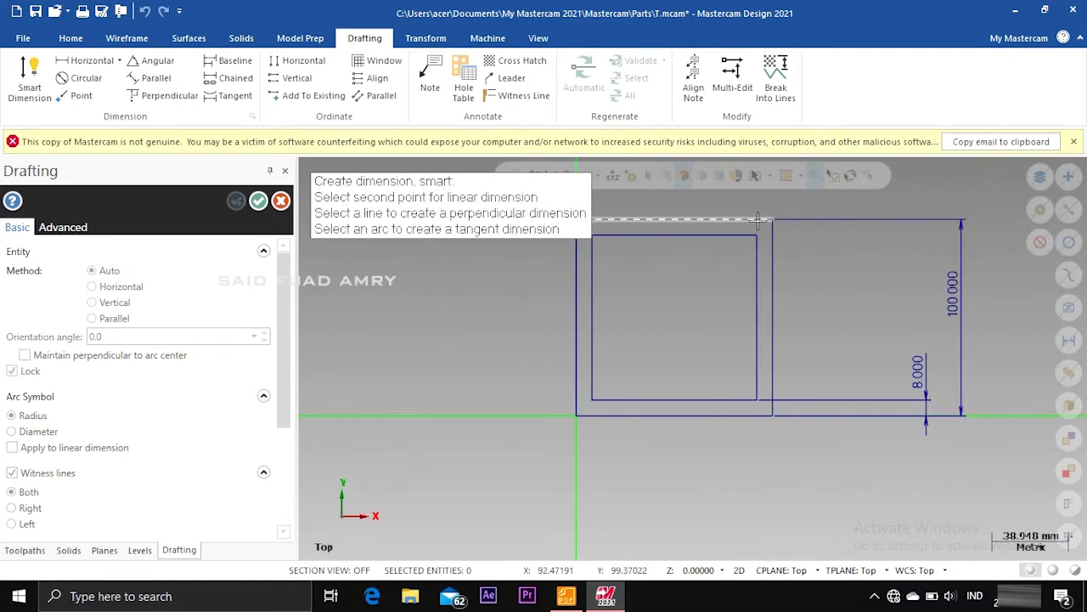
{"action": "left_click", "coordinate": [759, 220]}
{"action": "left_click", "coordinate": [907, 236]}
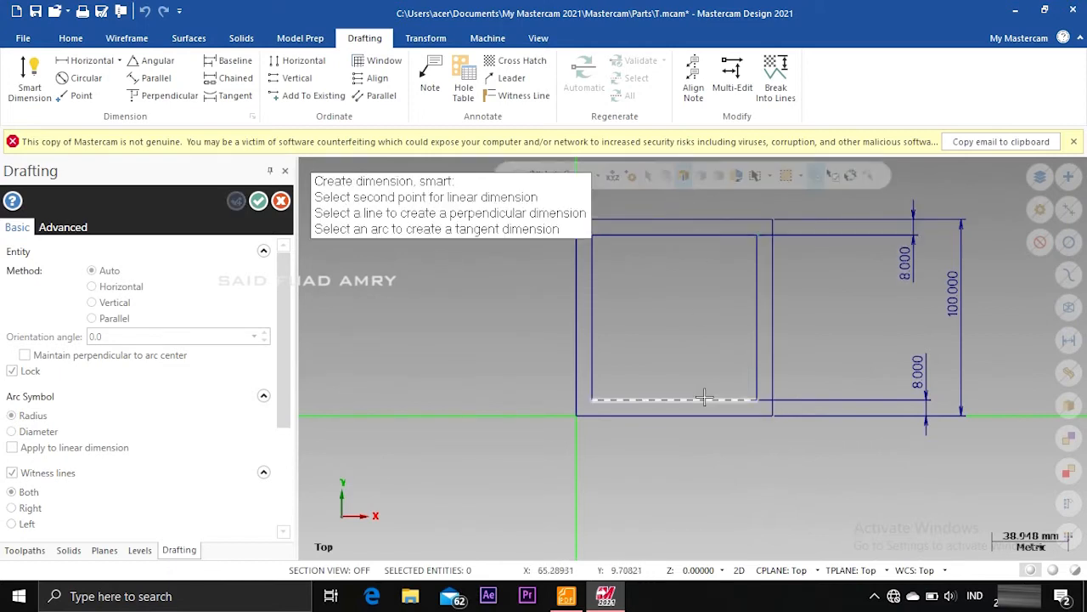
Step: Dimension the outer square's upper edge with a horizontal dimension placed above the square
{"action": "scroll", "coordinate": [690, 460], "scroll_direction": "down", "scroll_amount": 1}
{"action": "scroll", "coordinate": [690, 460], "scroll_direction": "down", "scroll_amount": 1}
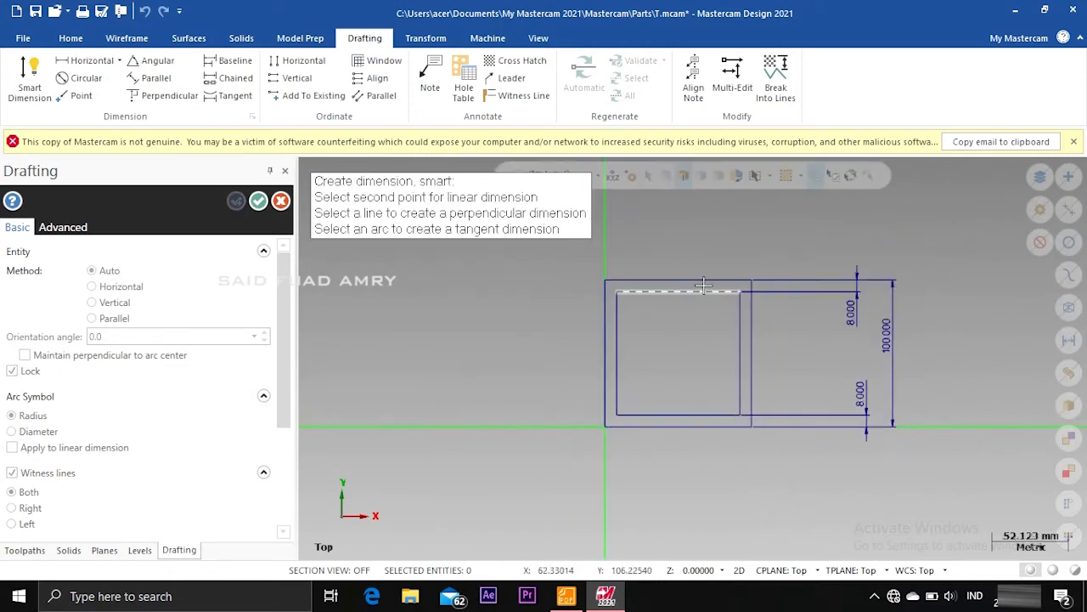
{"action": "left_click", "coordinate": [654, 291]}
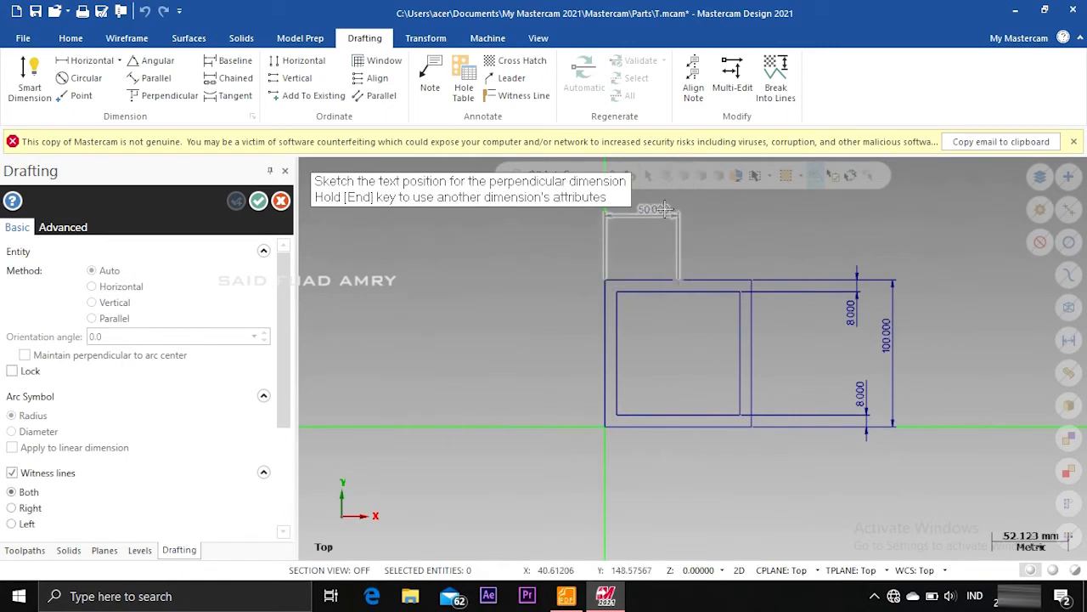
{"action": "key", "text": "Escape"}
{"action": "left_click", "coordinate": [684, 280]}
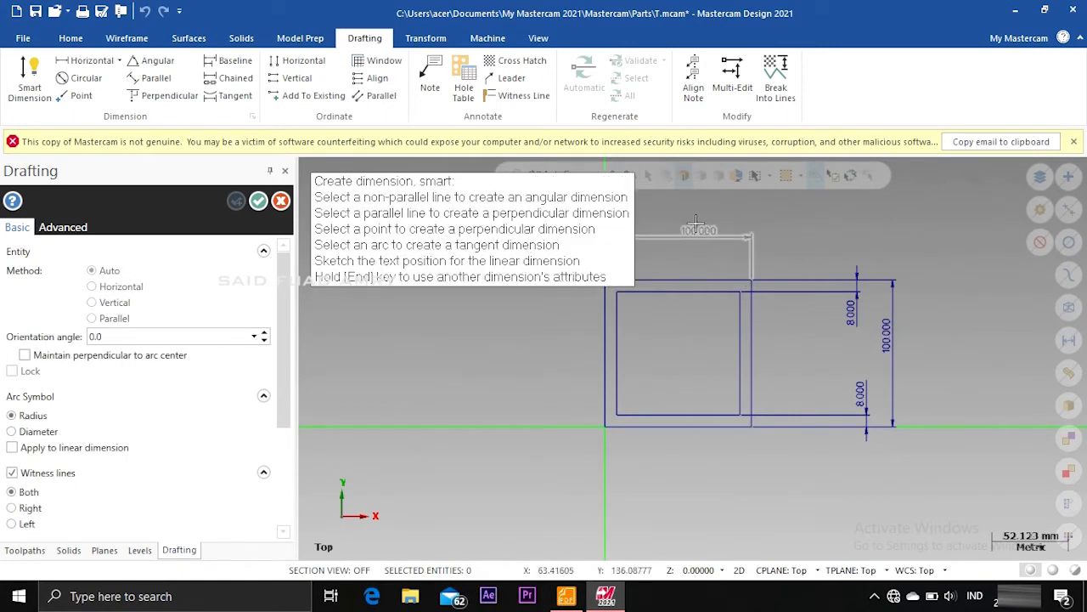
{"action": "left_click", "coordinate": [693, 202]}
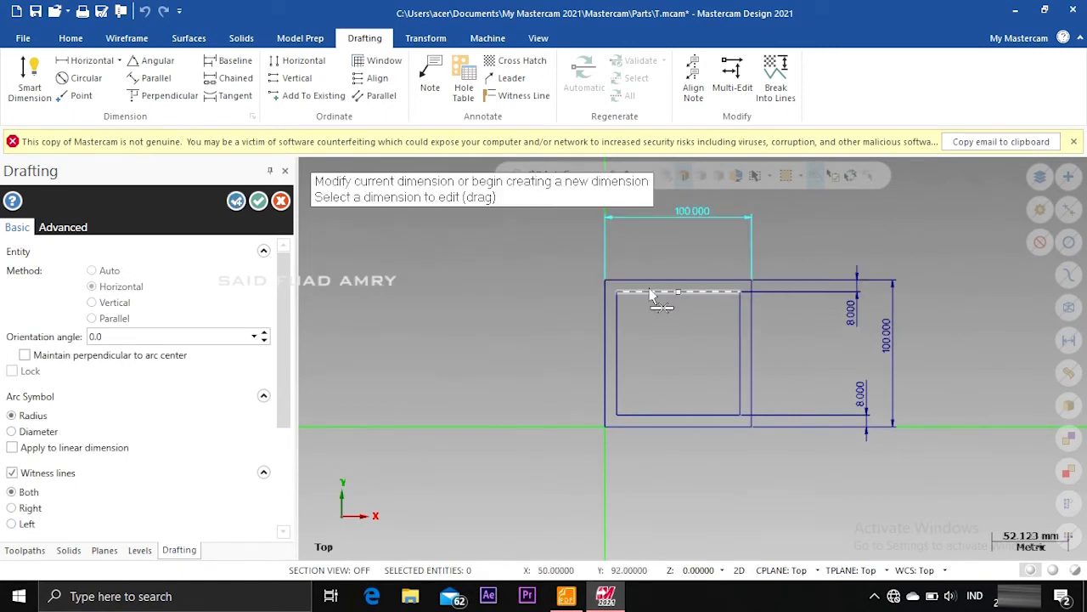
Step: Dimension the gaps between the two squares' left edges and right edges above the outline, and finish the smart dimensioning
{"action": "left_click", "coordinate": [620, 294]}
{"action": "left_click", "coordinate": [606, 293]}
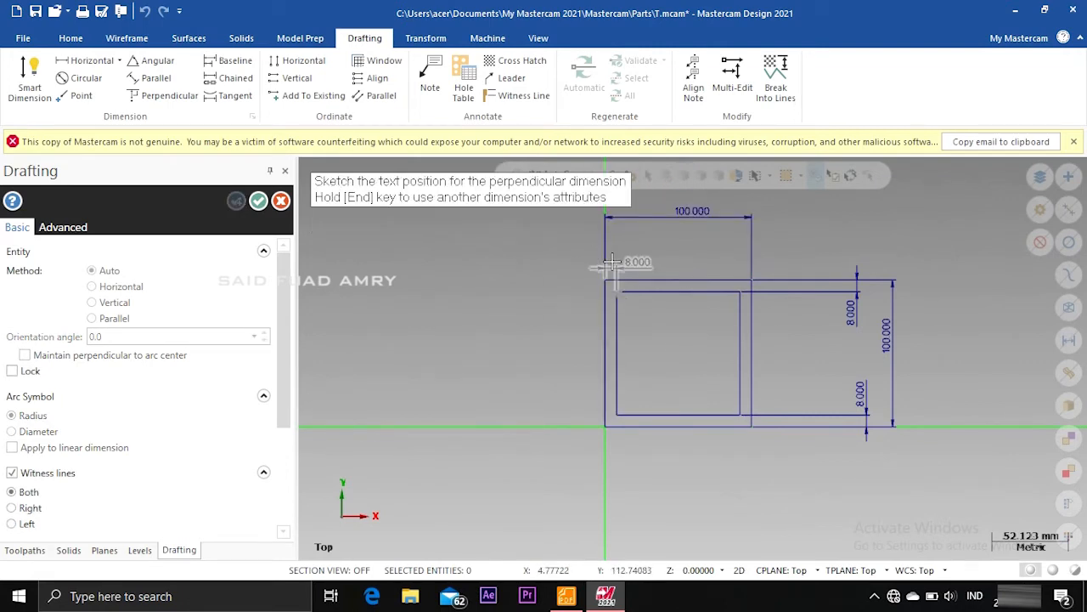
{"action": "left_click", "coordinate": [615, 253]}
{"action": "left_click", "coordinate": [742, 293]}
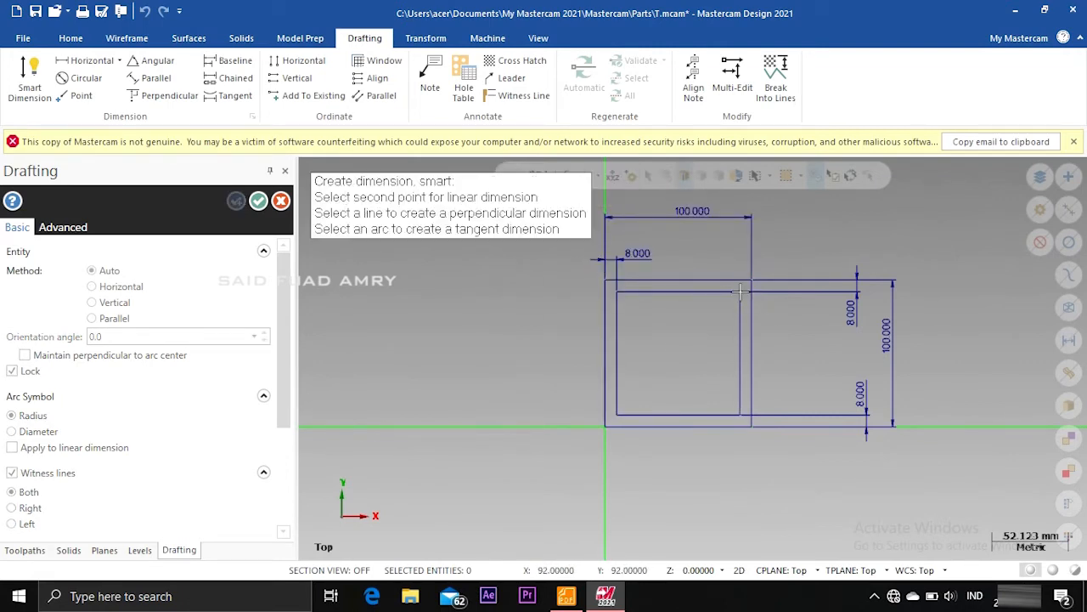
{"action": "left_click", "coordinate": [753, 295]}
{"action": "left_click", "coordinate": [753, 259]}
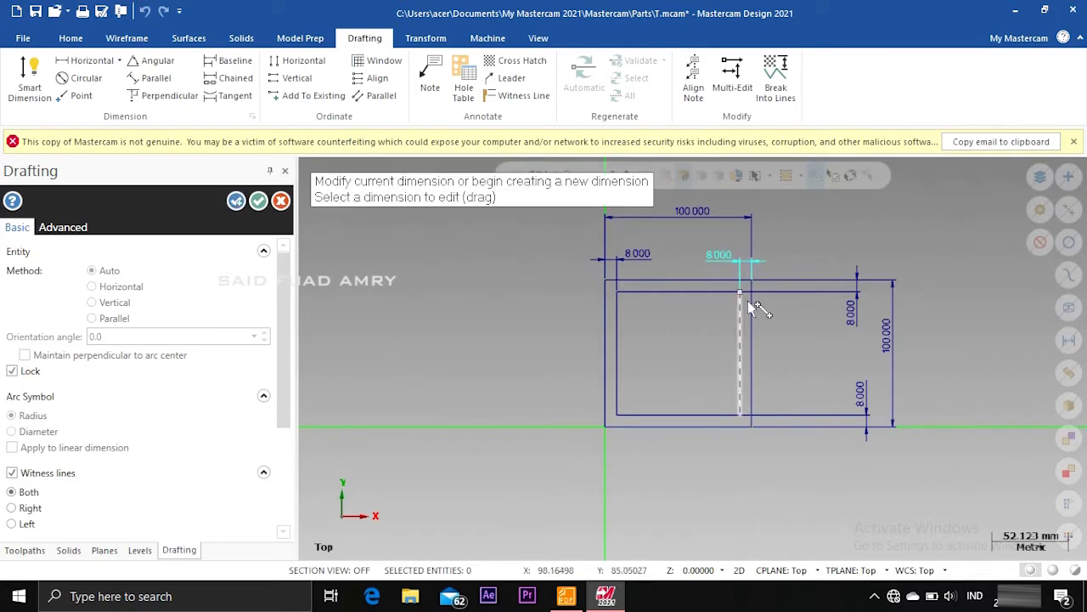
{"action": "left_click", "coordinate": [258, 201]}
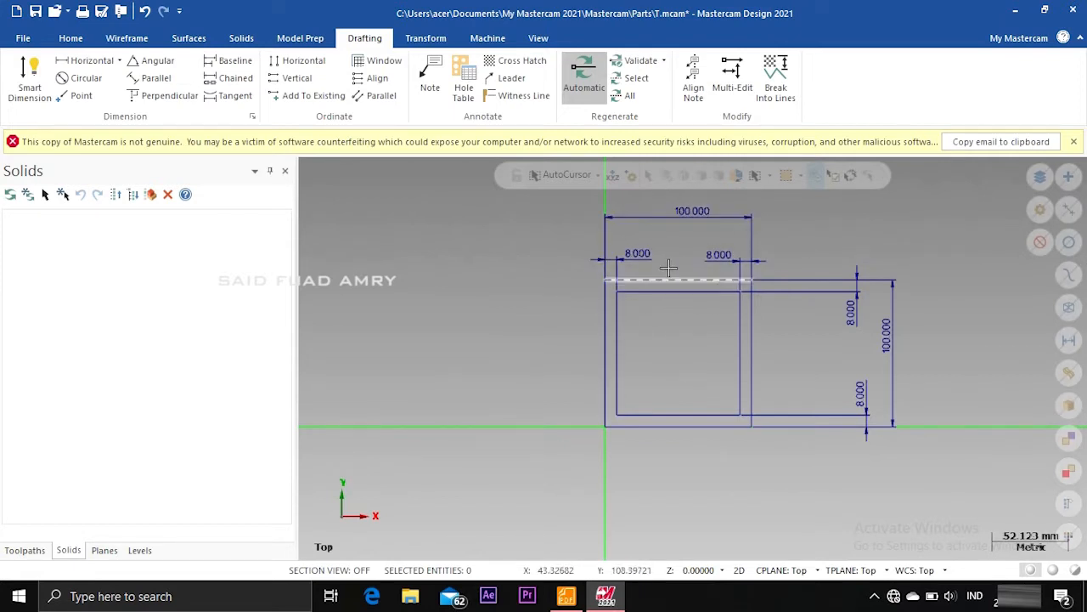
Step: Compare the dimensioned squares with the Tugas 3.pdf drawing in Foxit Reader, examining its corner chamfer callouts, and return to Mastercam
{"action": "scroll", "coordinate": [666, 272], "scroll_direction": "up", "scroll_amount": 2}
{"action": "scroll", "coordinate": [663, 246], "scroll_direction": "up", "scroll_amount": 2}
{"action": "scroll", "coordinate": [651, 249], "scroll_direction": "up", "scroll_amount": 1}
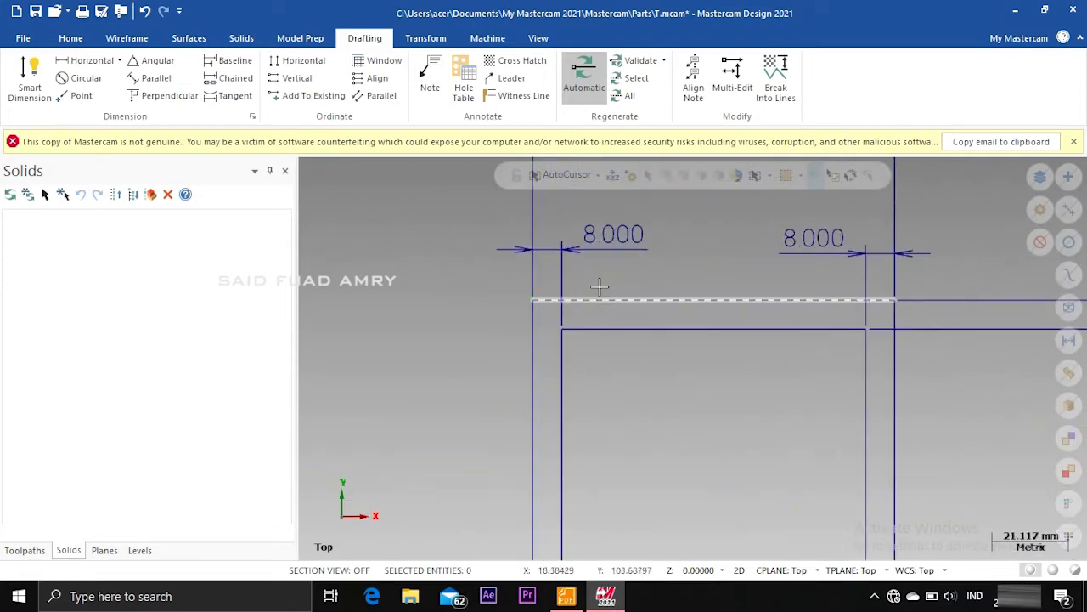
{"action": "scroll", "coordinate": [613, 247], "scroll_direction": "down", "scroll_amount": 2}
{"action": "scroll", "coordinate": [658, 289], "scroll_direction": "down", "scroll_amount": 3}
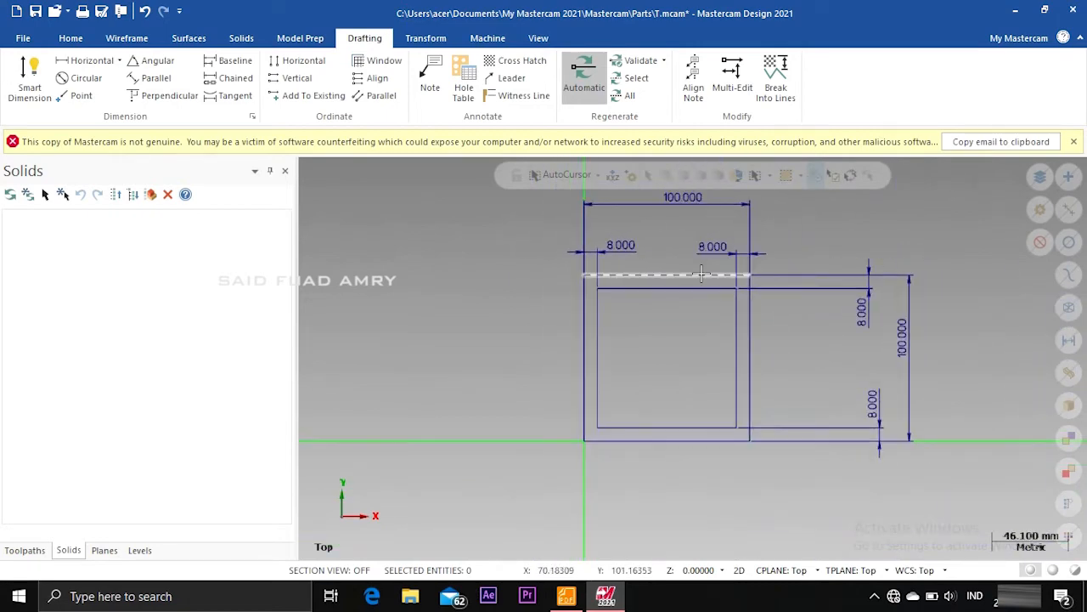
{"action": "key", "text": "alt+Tab"}
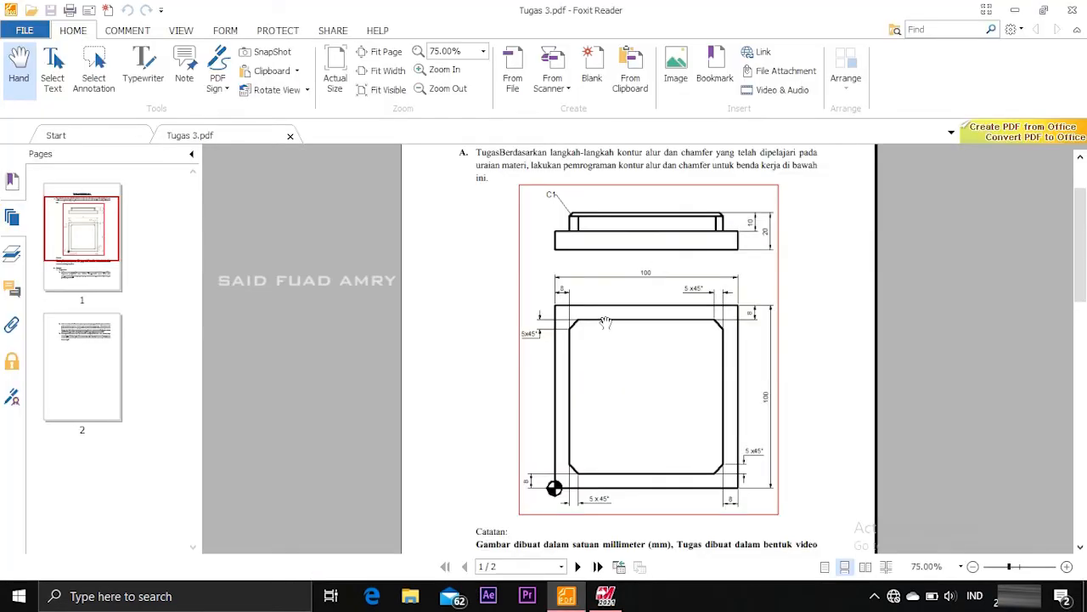
{"action": "scroll", "coordinate": [575, 329], "scroll_direction": "up", "scroll_amount": 1}
{"action": "scroll", "coordinate": [561, 363], "scroll_direction": "down", "scroll_amount": 15}
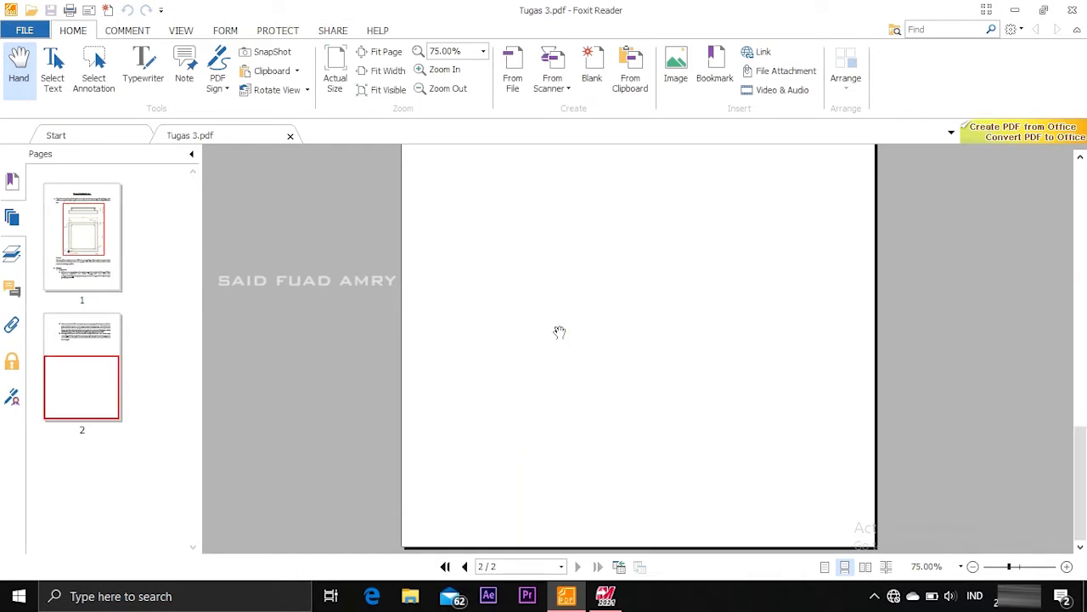
{"action": "scroll", "coordinate": [561, 332], "scroll_direction": "up", "scroll_amount": 15}
{"action": "scroll", "coordinate": [1084, 302], "scroll_direction": "down", "scroll_amount": 3}
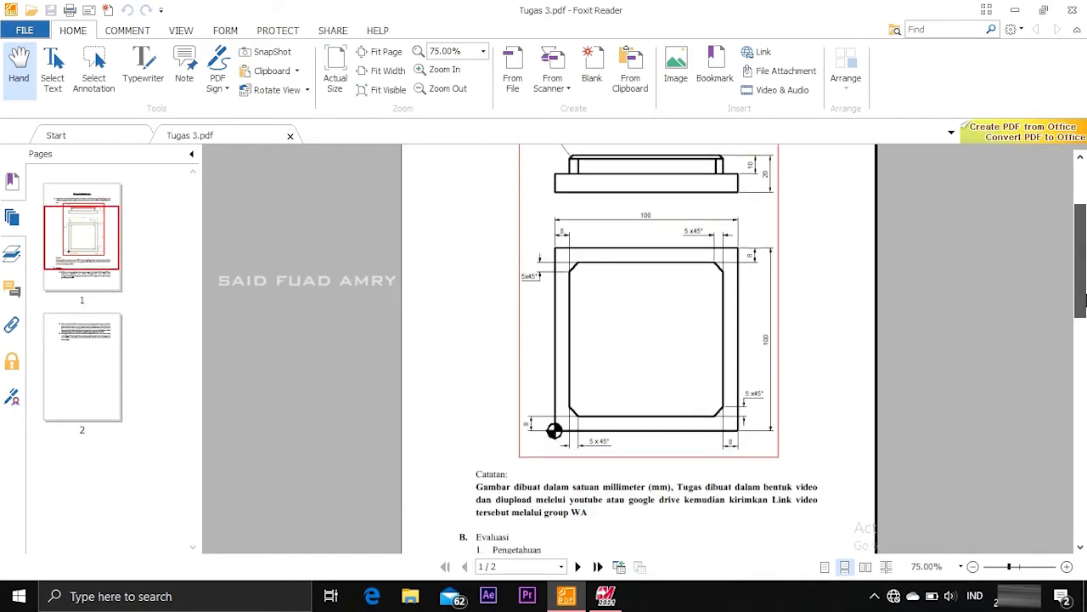
{"action": "scroll", "coordinate": [561, 294], "scroll_direction": "up", "scroll_amount": 2, "text": "ctrl"}
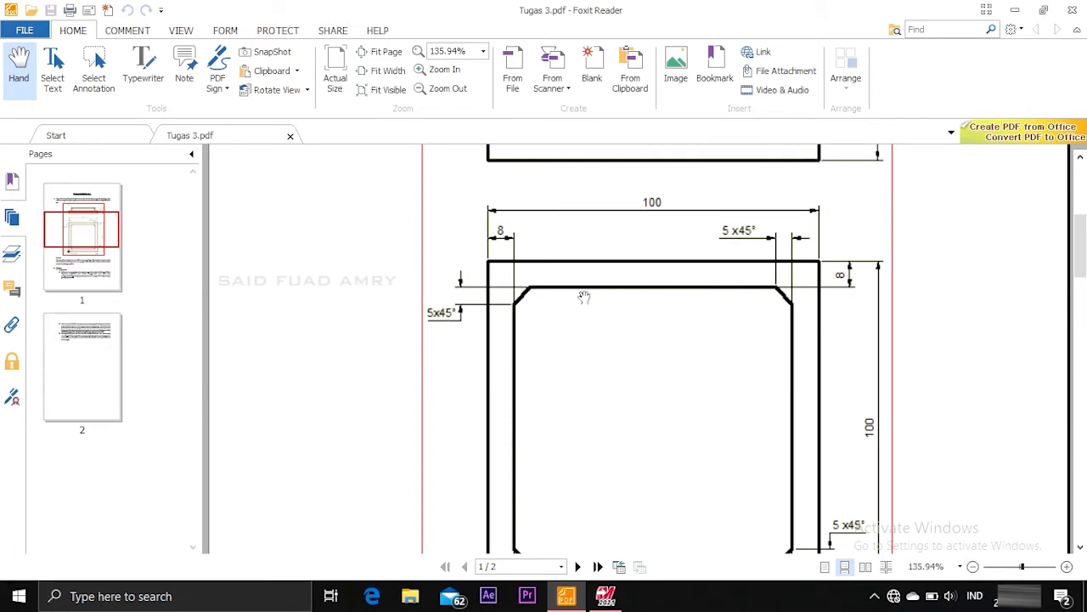
{"action": "scroll", "coordinate": [579, 303], "scroll_direction": "down", "scroll_amount": 1, "text": "ctrl"}
{"action": "scroll", "coordinate": [579, 303], "scroll_direction": "down", "scroll_amount": 2, "text": "ctrl"}
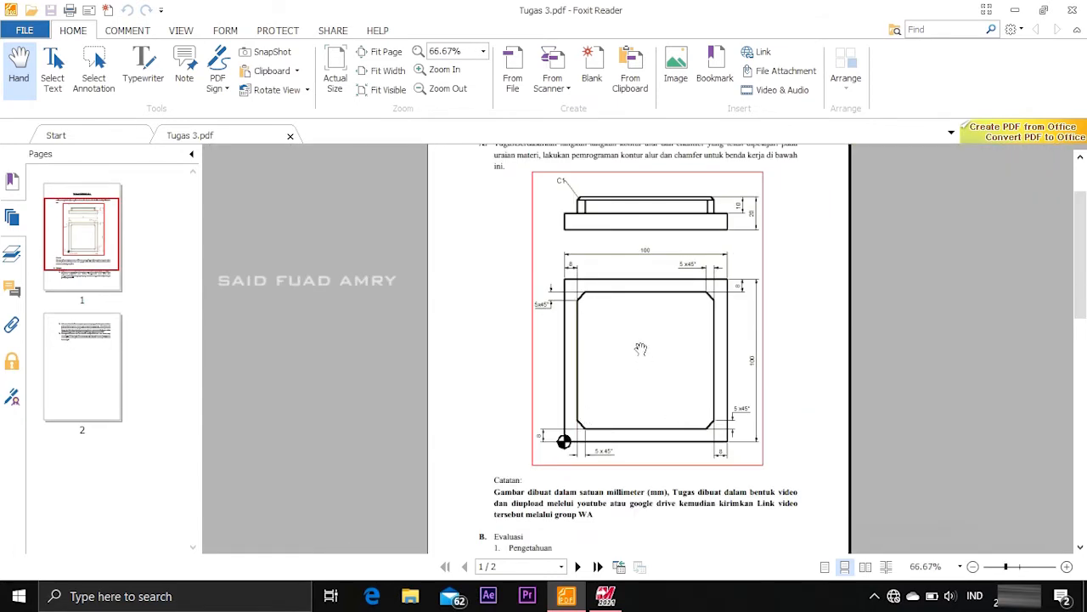
{"action": "key", "text": "alt+Tab"}
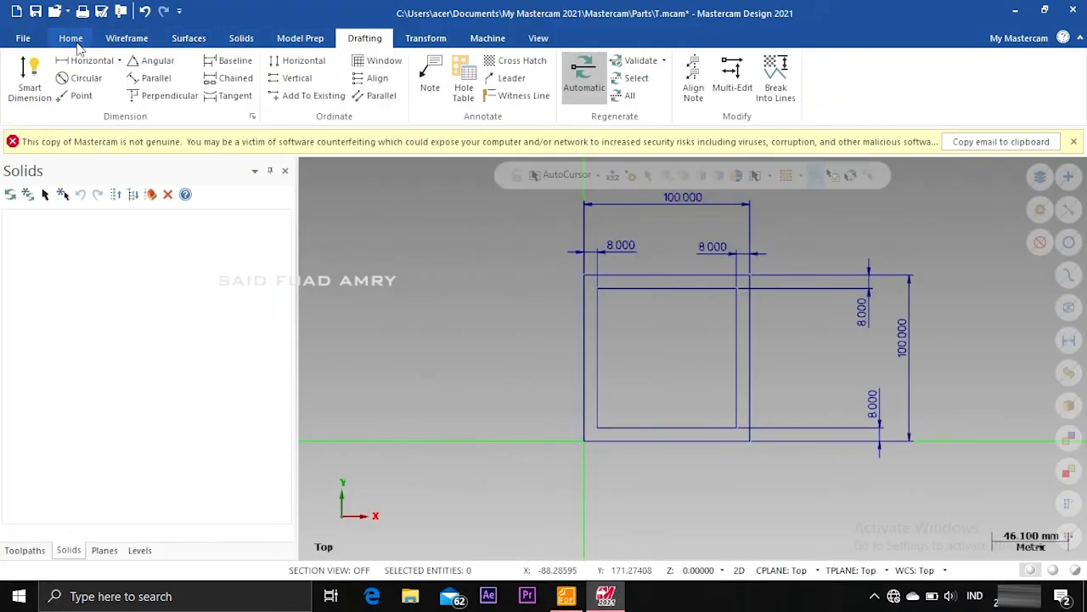
Step: Chamfer the inner square's upper-left corner with Chamfer Entities, using the 1 Distance method at 5.0 mm
{"action": "left_click", "coordinate": [127, 39]}
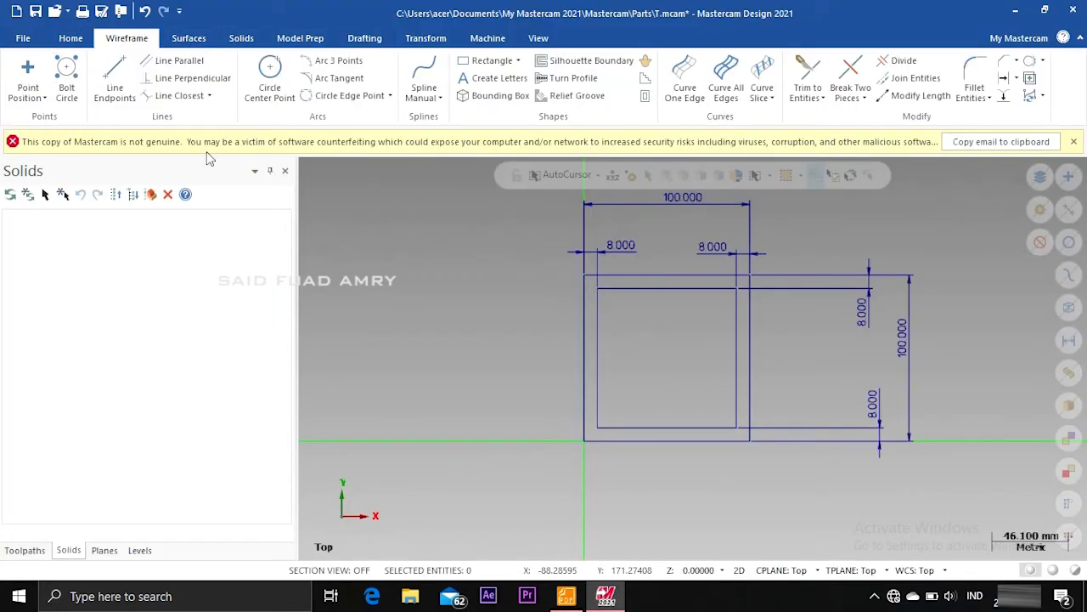
{"action": "left_click", "coordinate": [992, 100]}
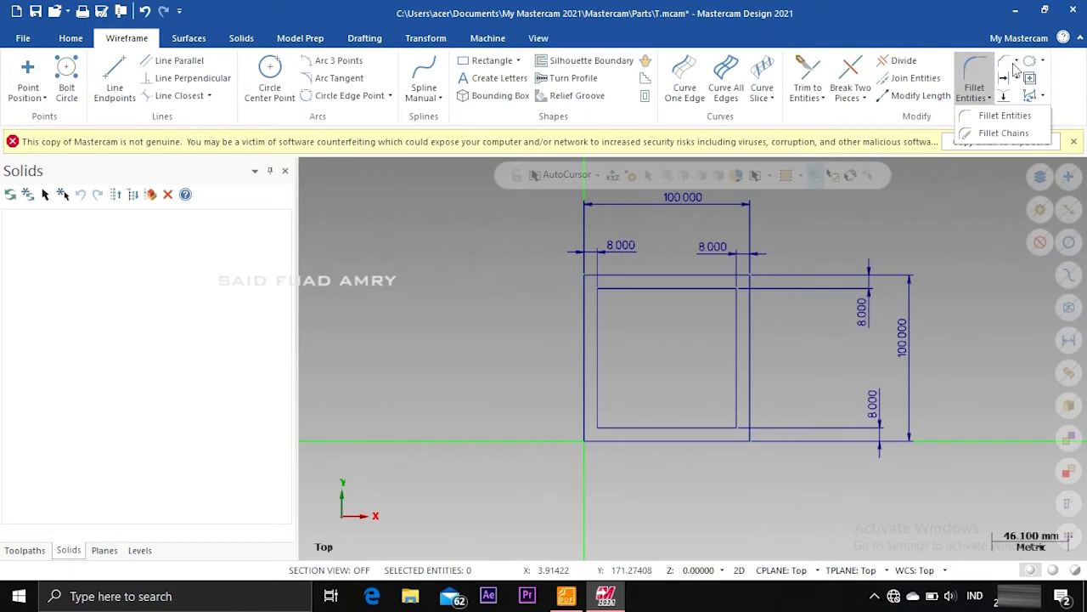
{"action": "left_click", "coordinate": [1016, 70]}
{"action": "left_click", "coordinate": [1017, 64]}
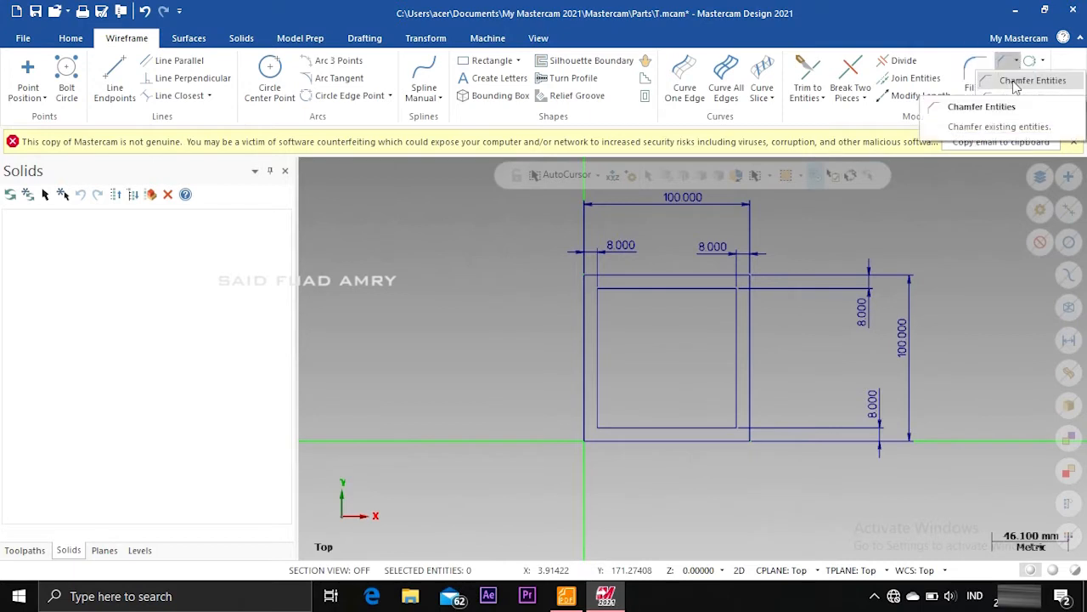
{"action": "left_click", "coordinate": [1020, 81]}
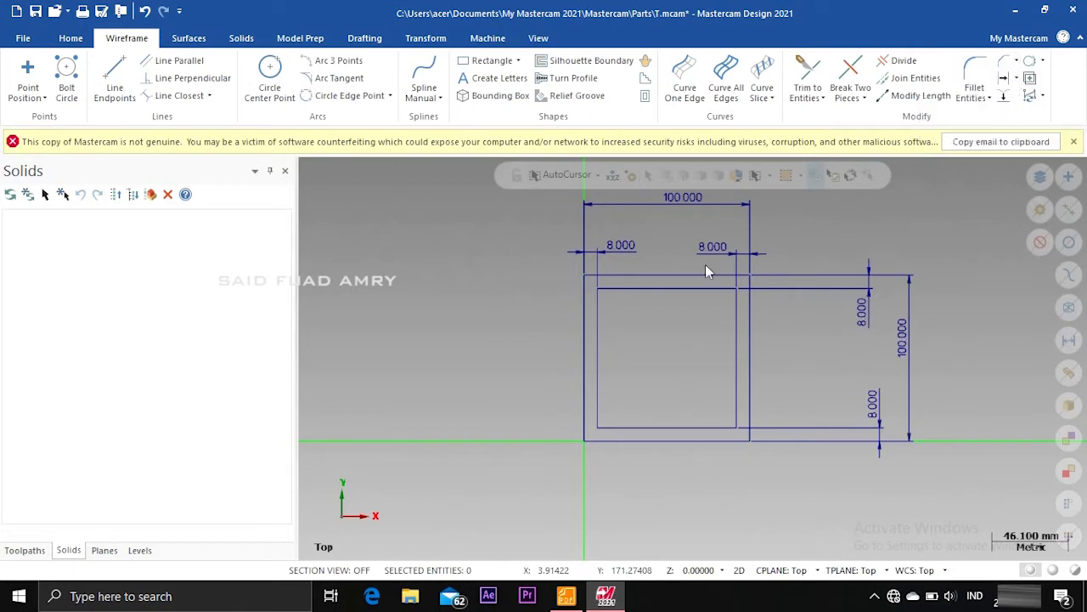
{"action": "left_click", "coordinate": [600, 290]}
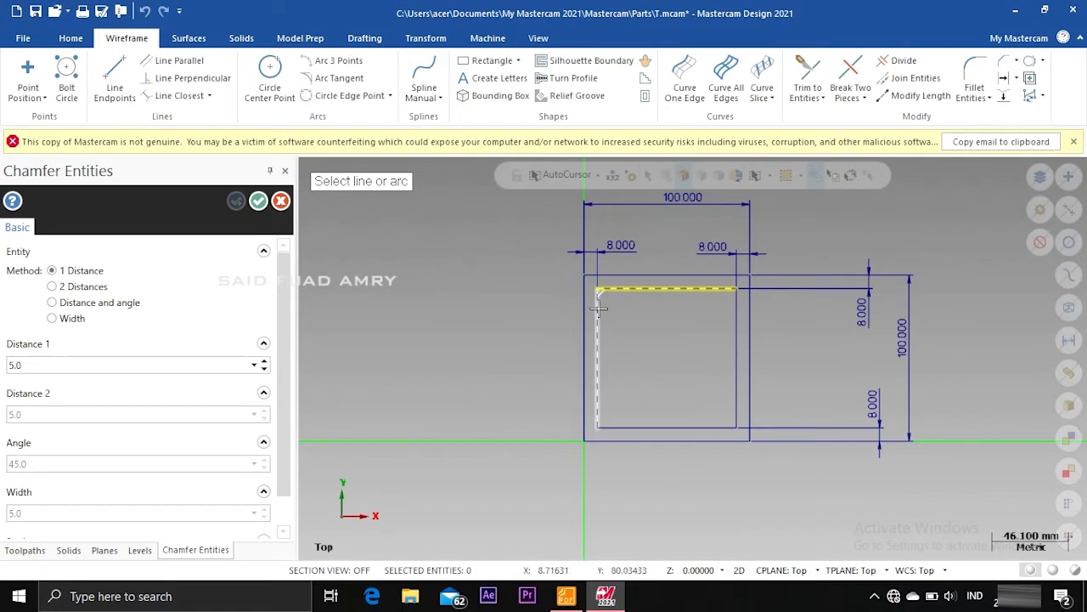
{"action": "left_click", "coordinate": [599, 308]}
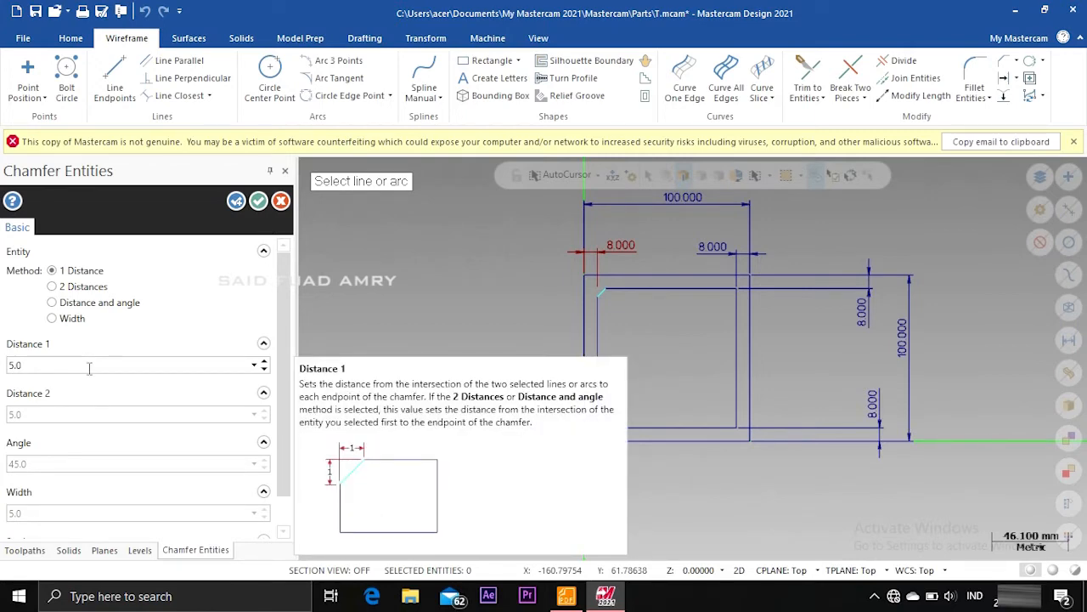
Step: Check the chamfer's Distance 1 value against the corner callouts in Tugas 3.pdf, and return to Mastercam
{"action": "double_click", "coordinate": [88, 366]}
{"action": "left_click_drag", "start_coordinate": [88, 368], "coordinate": [2, 378]}
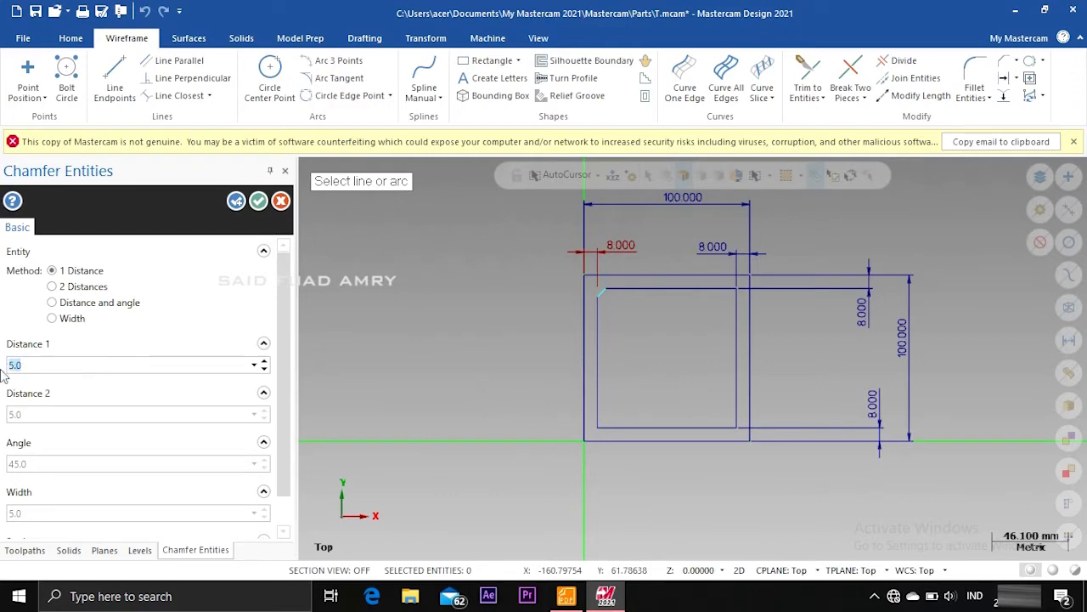
{"action": "left_click", "coordinate": [68, 366]}
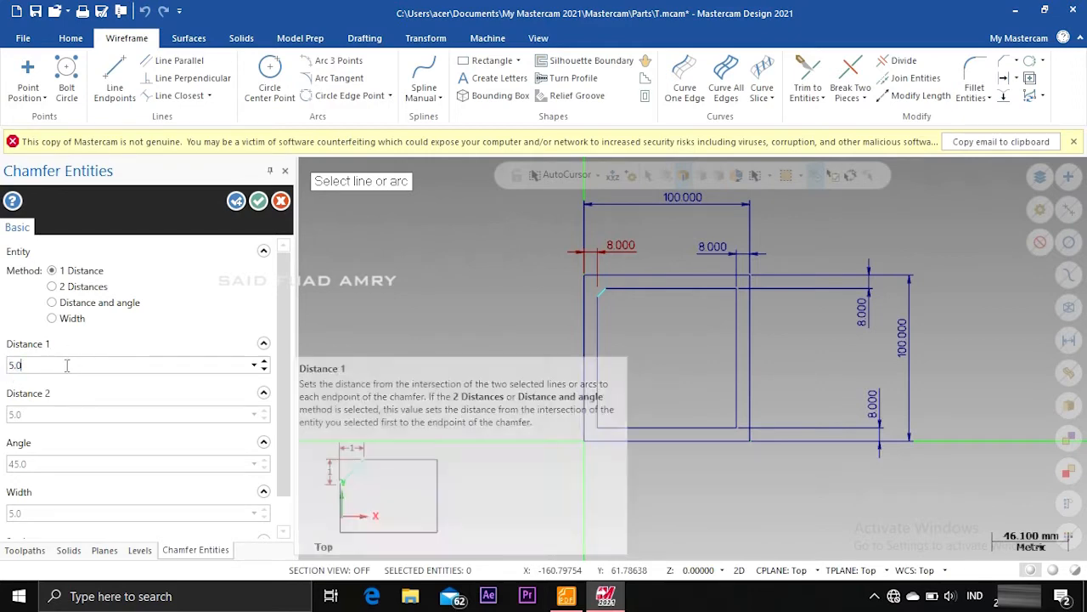
{"action": "left_click", "coordinate": [566, 595]}
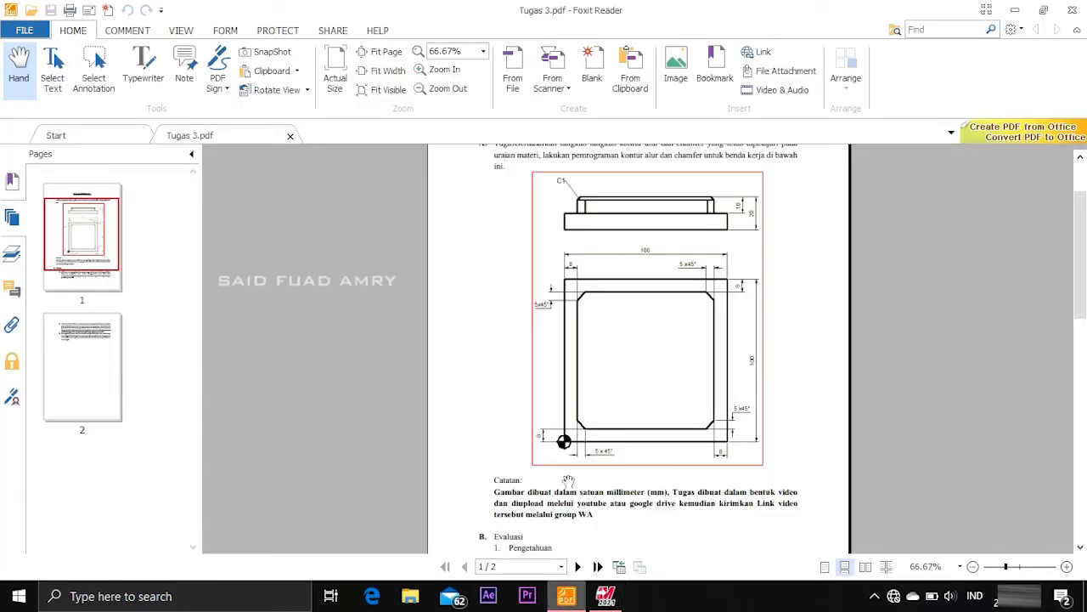
{"action": "left_click", "coordinate": [606, 595]}
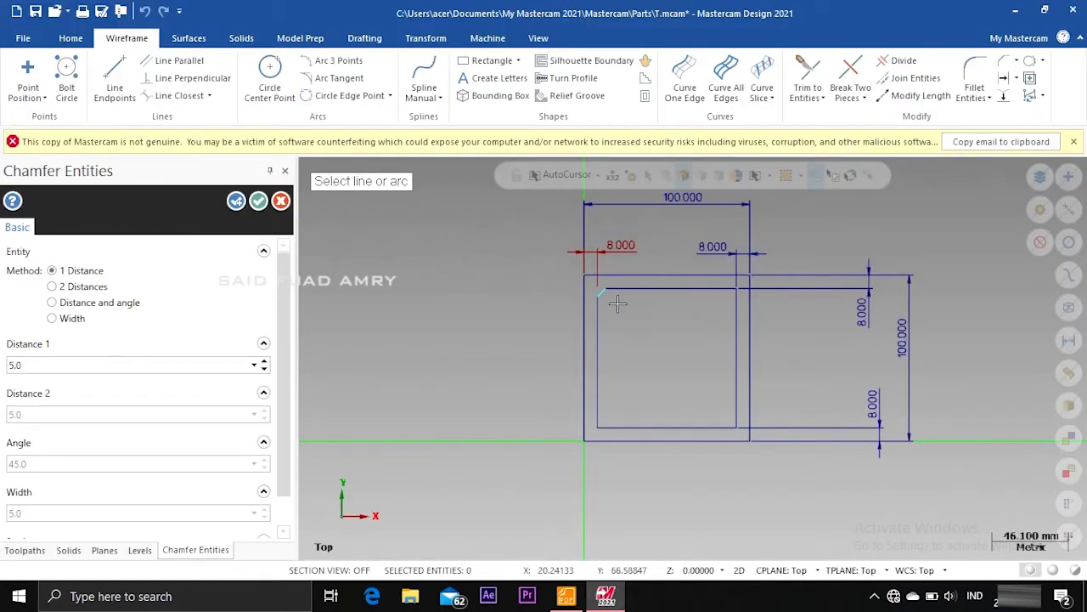
Step: Chamfer the inner square's remaining three corners with the same 5.0 mm distance
{"action": "left_click", "coordinate": [676, 290]}
{"action": "left_click", "coordinate": [736, 304]}
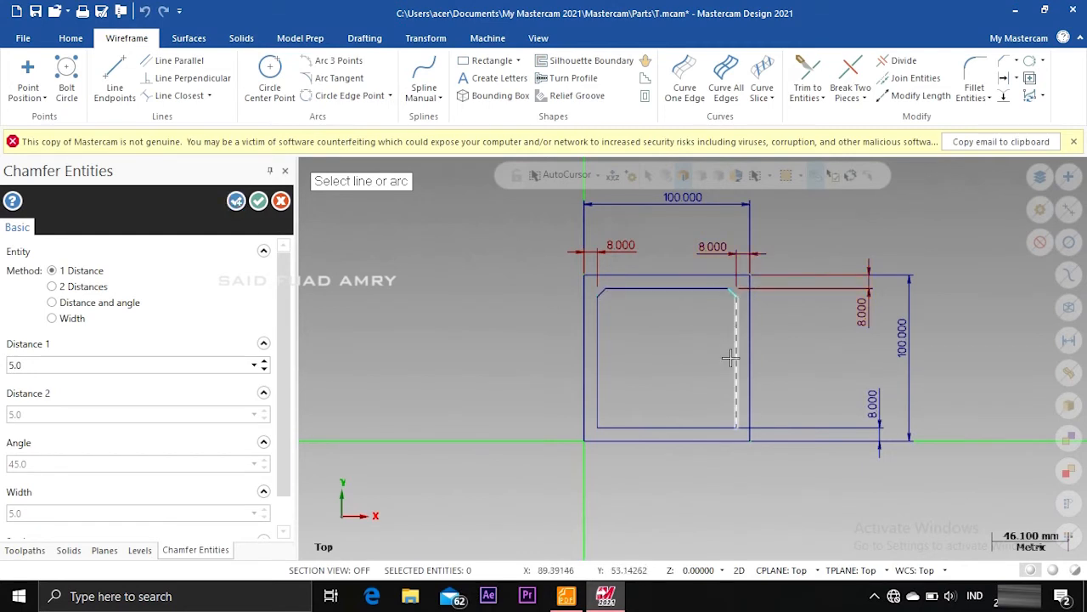
{"action": "left_click", "coordinate": [736, 366]}
{"action": "left_click", "coordinate": [708, 426]}
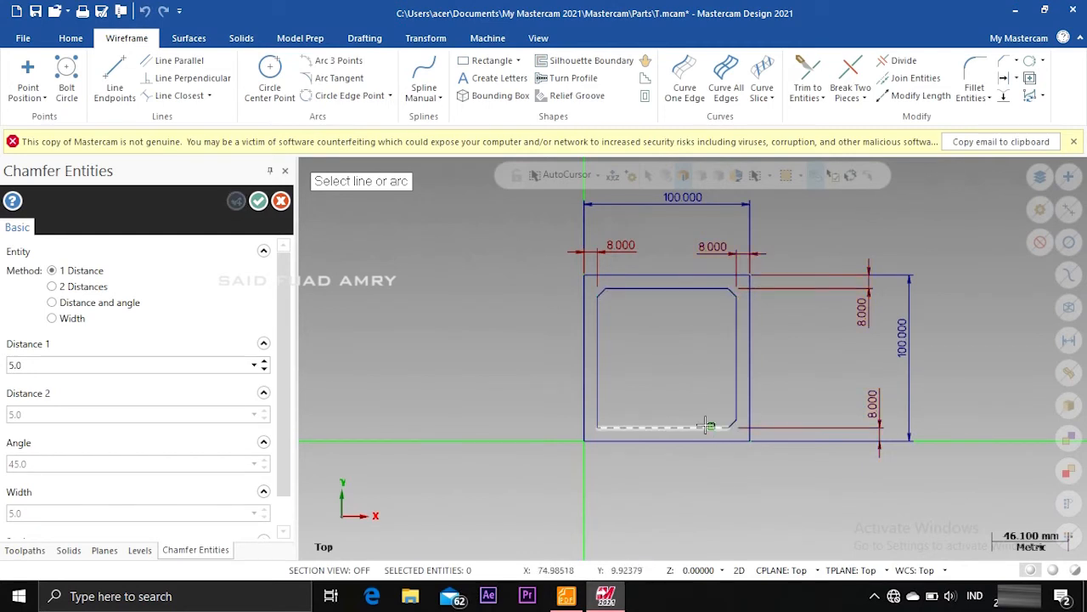
{"action": "left_click", "coordinate": [626, 426]}
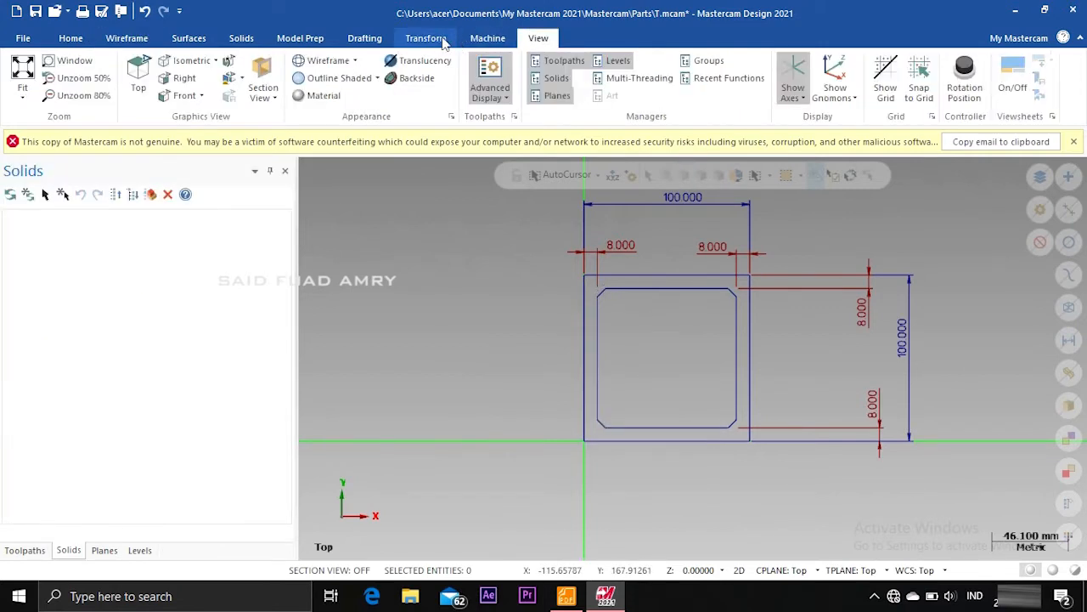
Step: Add the default mill machine to the part
{"action": "left_click", "coordinate": [475, 45]}
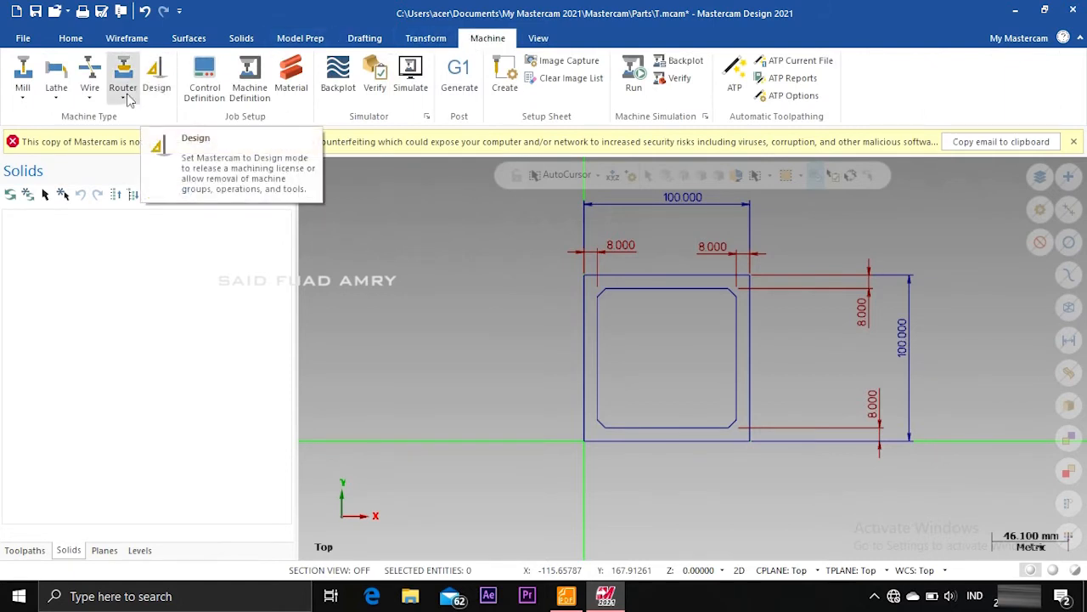
{"action": "left_click", "coordinate": [26, 101]}
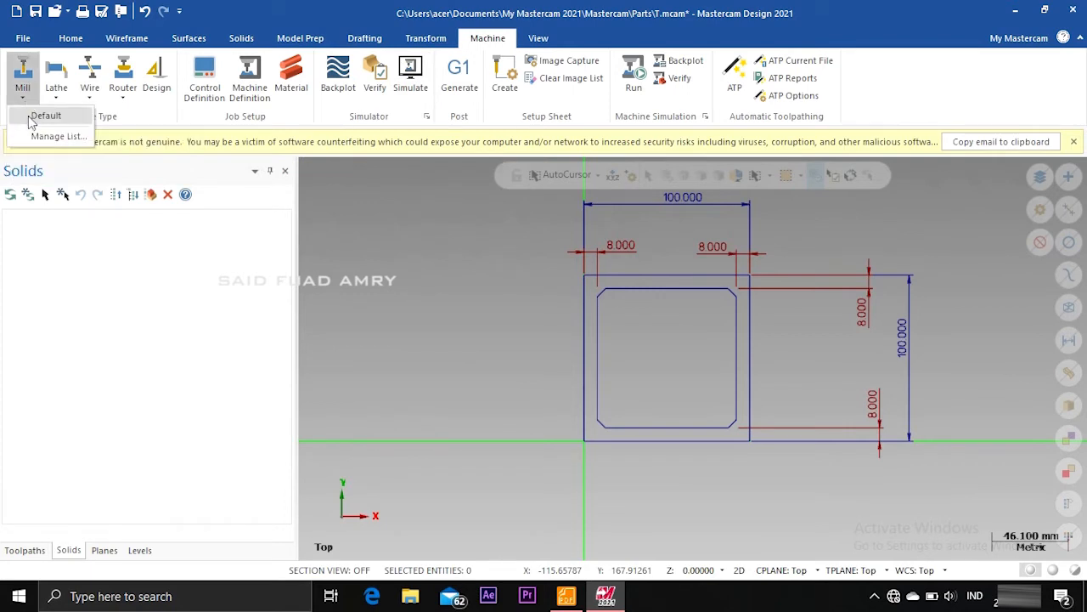
{"action": "left_click", "coordinate": [34, 118]}
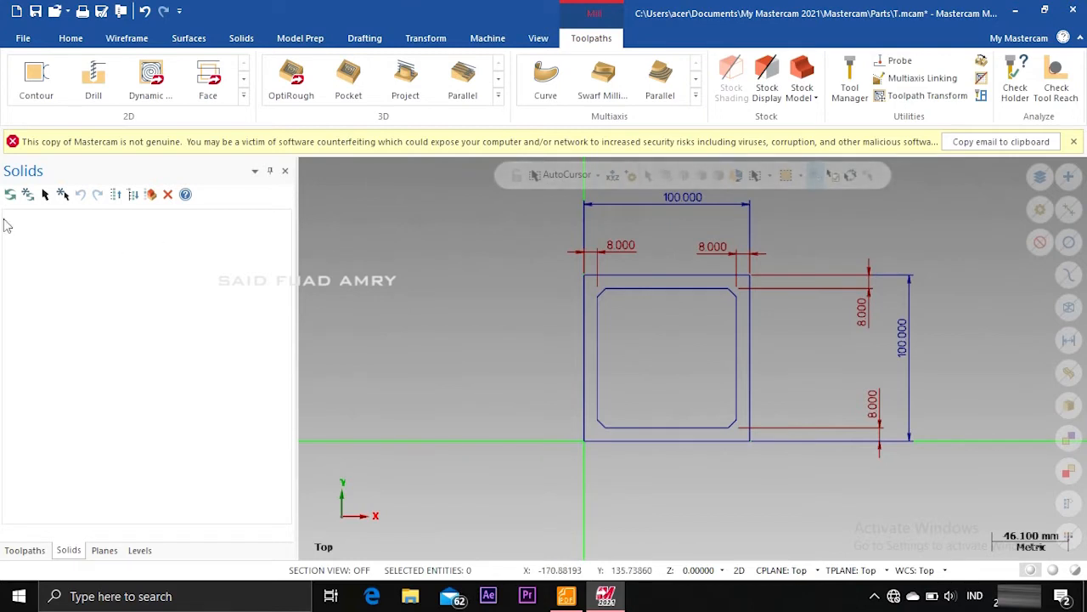
Step: Define the machine group's rectangular stock with X 100, Y 100 and Z 20 in the stock setup
{"action": "left_click", "coordinate": [105, 551]}
{"action": "left_click", "coordinate": [25, 551]}
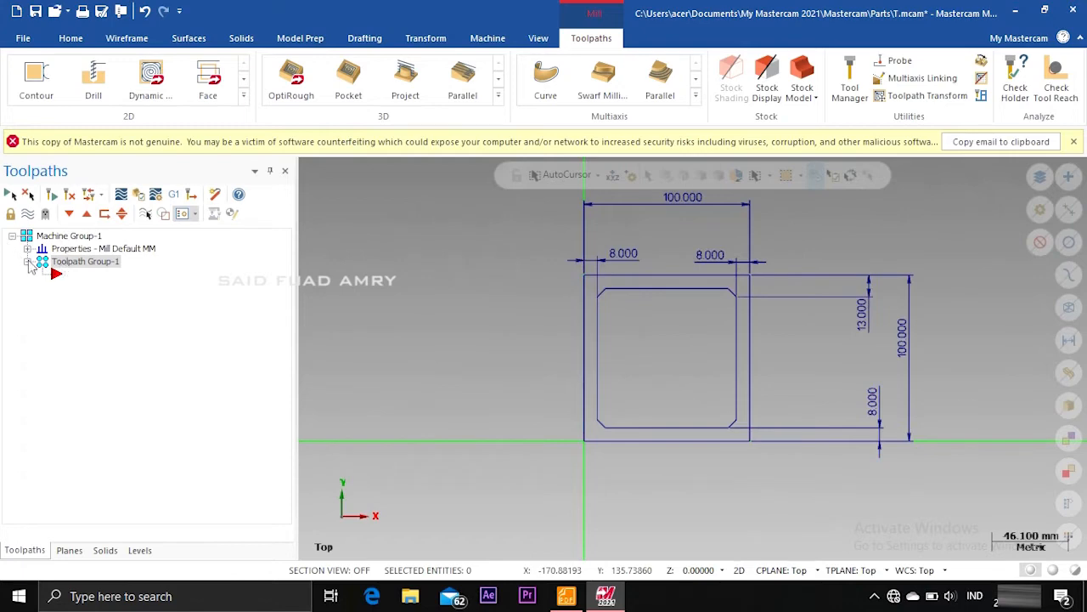
{"action": "left_click", "coordinate": [27, 248]}
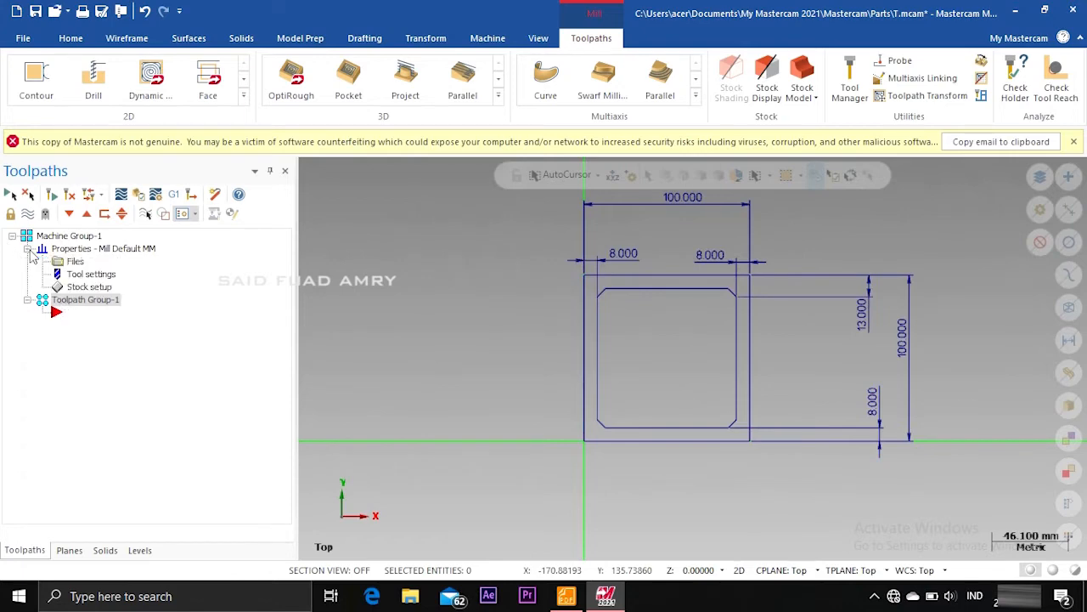
{"action": "left_click", "coordinate": [89, 288]}
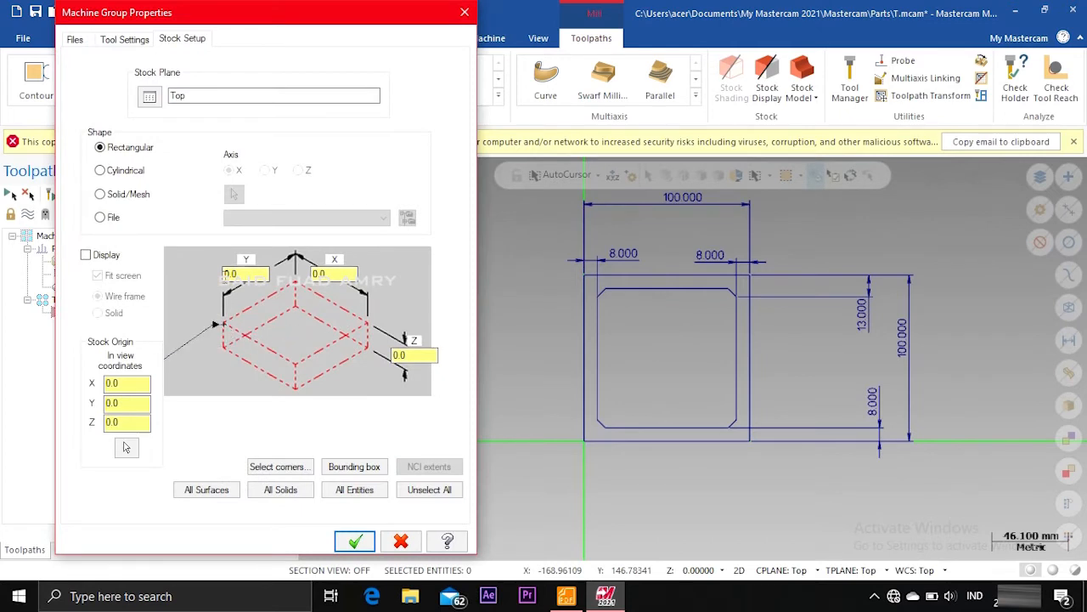
{"action": "type", "text": "100"}
{"action": "double_click", "coordinate": [336, 272]}
{"action": "type", "text": "100"}
{"action": "left_click", "coordinate": [418, 356]}
{"action": "double_click", "coordinate": [418, 357]}
{"action": "type", "text": "2"}
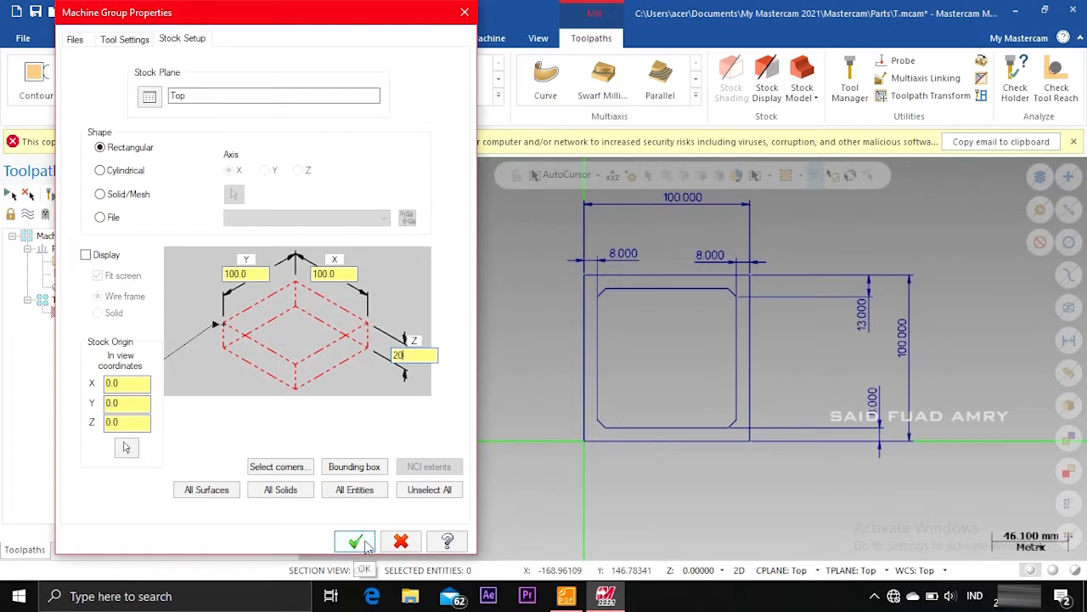
{"action": "left_click", "coordinate": [360, 545]}
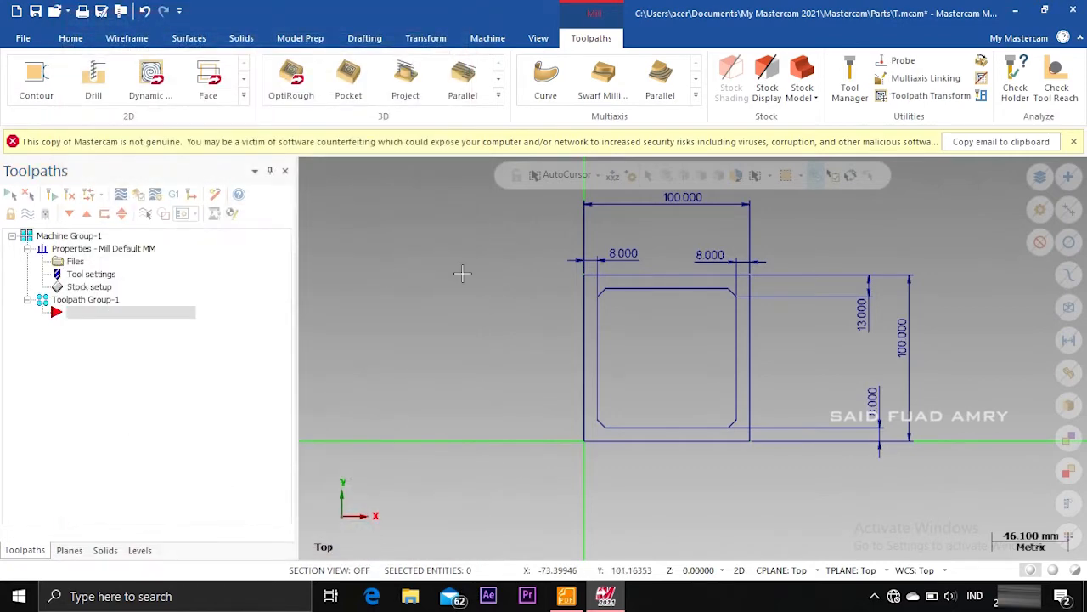
Step: Display the stock shaded in an isometric view, and compare it with the side view in Tugas 3.pdf before returning to Mastercam
{"action": "left_click", "coordinate": [767, 92]}
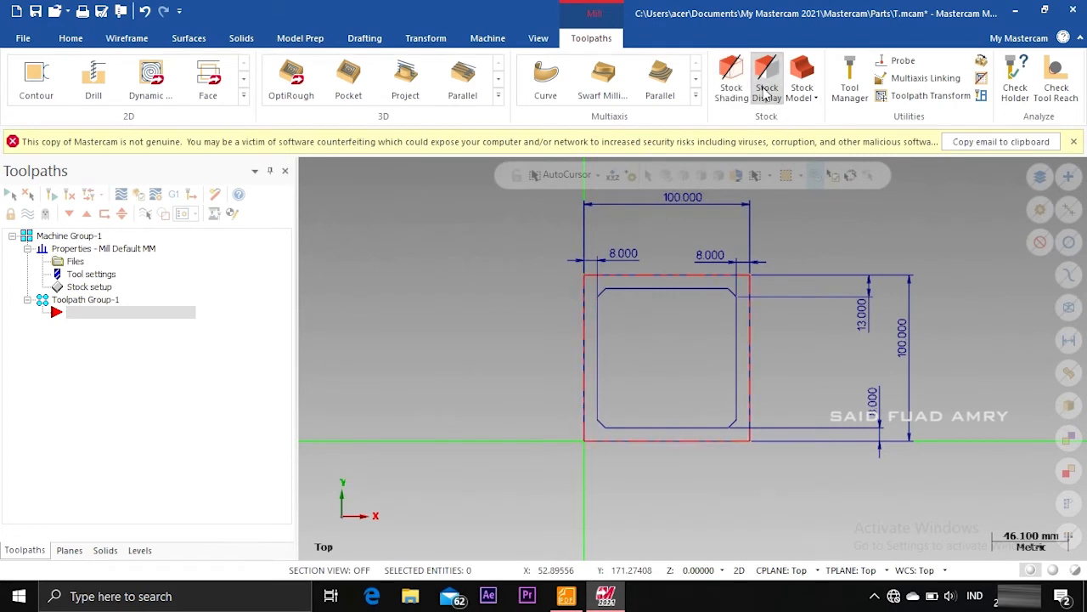
{"action": "left_click", "coordinate": [732, 92]}
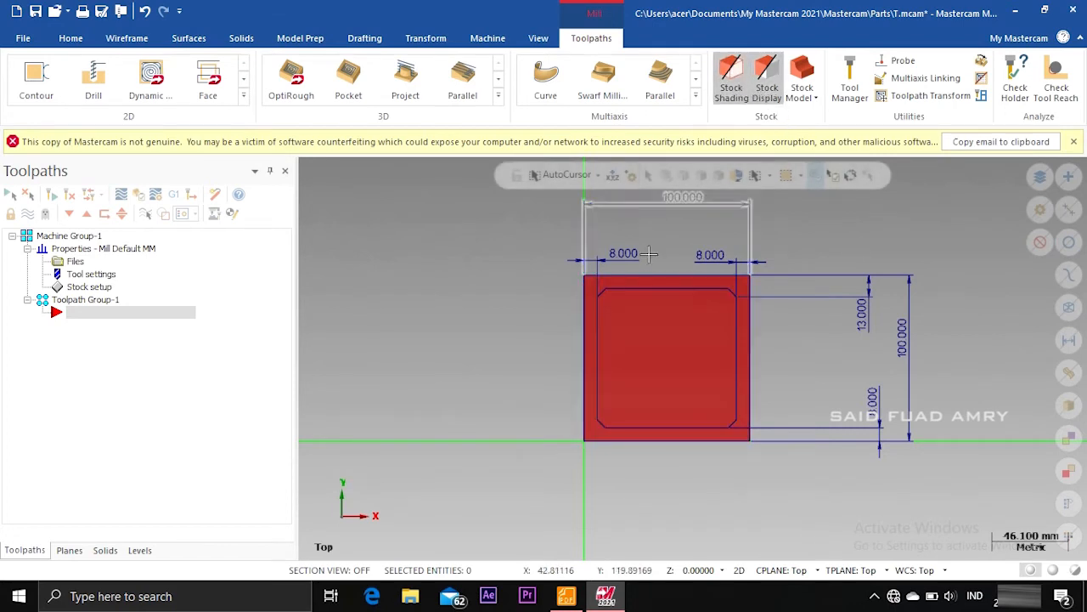
{"action": "right_click", "coordinate": [491, 322]}
{"action": "left_click", "coordinate": [566, 219]}
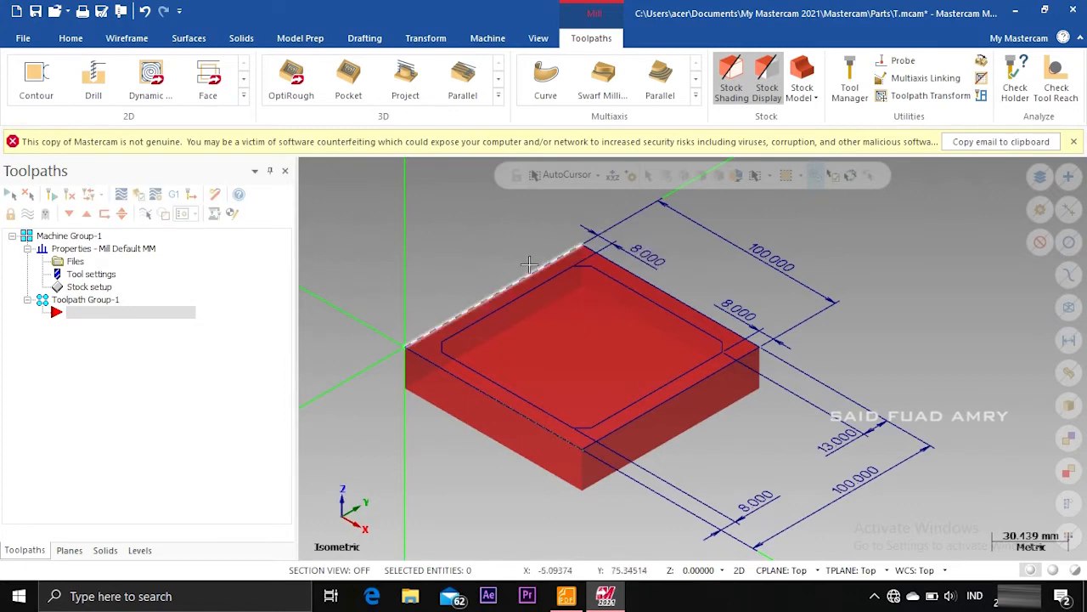
{"action": "left_click", "coordinate": [566, 596]}
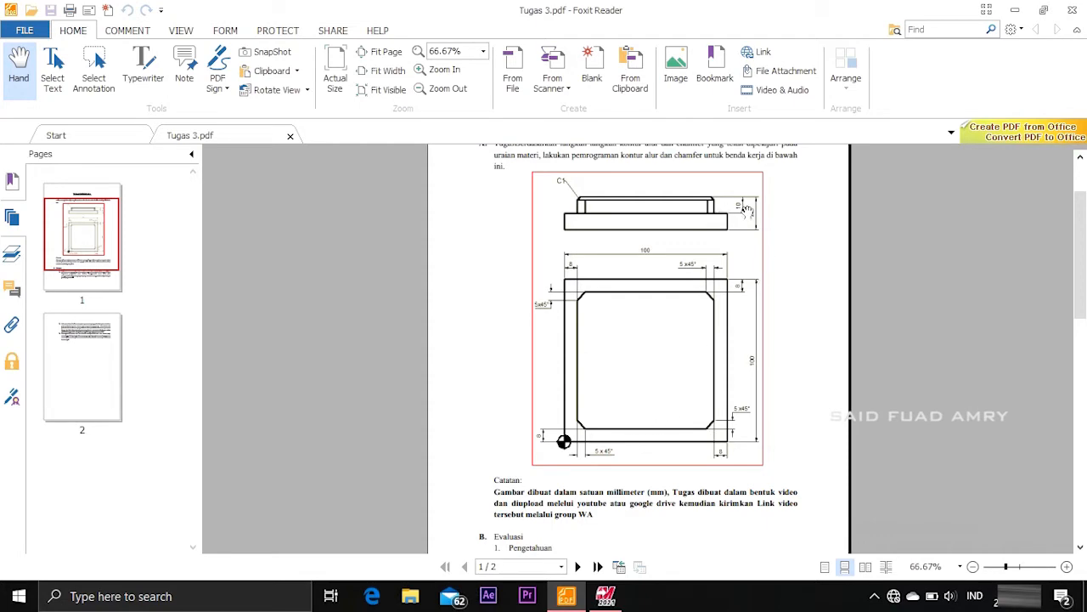
{"action": "left_click", "coordinate": [605, 596]}
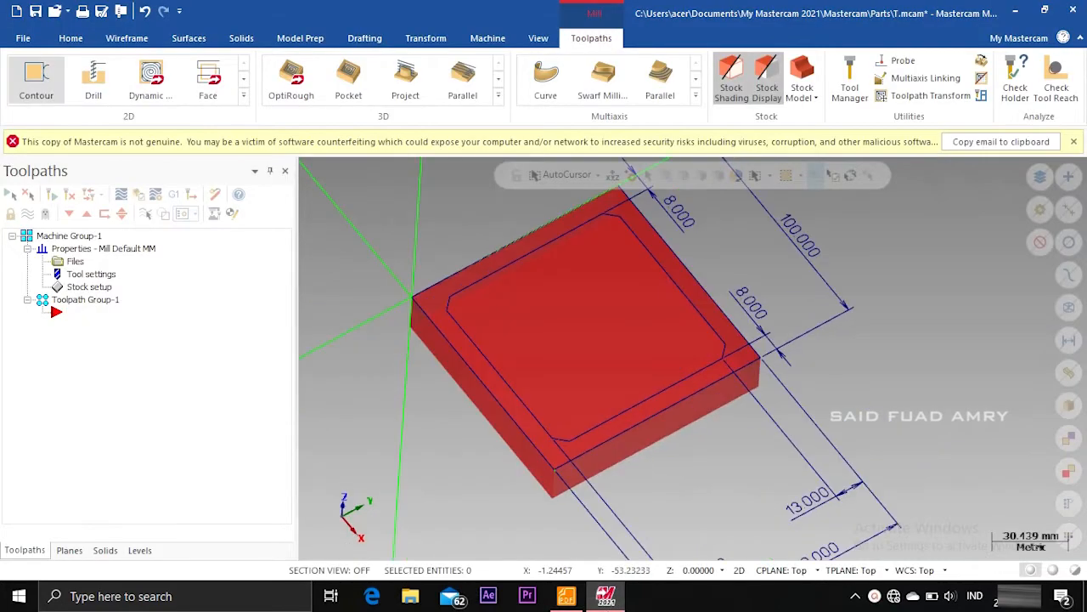
Step: Start a Contour toolpath on the chamfered inner square, chaining the whole outline and reversing its direction
{"action": "left_click", "coordinate": [38, 80]}
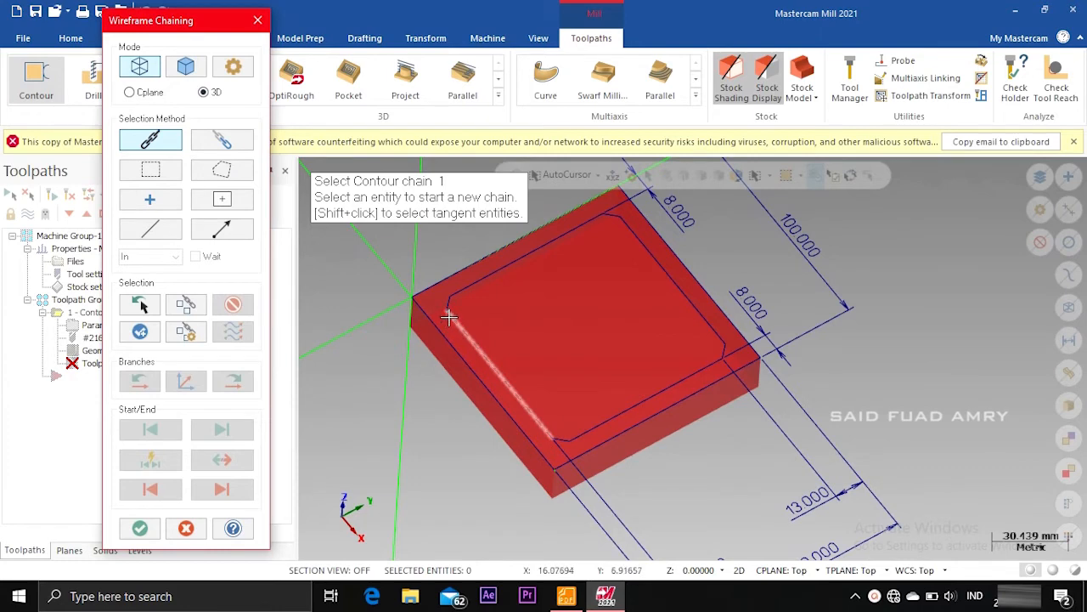
{"action": "left_click", "coordinate": [448, 318]}
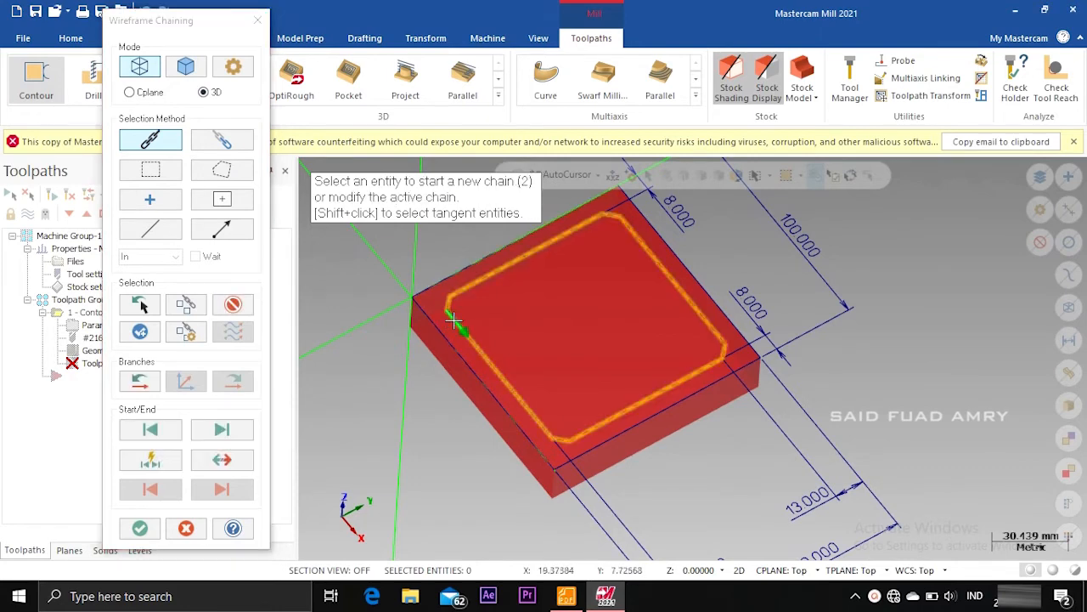
{"action": "left_click", "coordinate": [218, 461]}
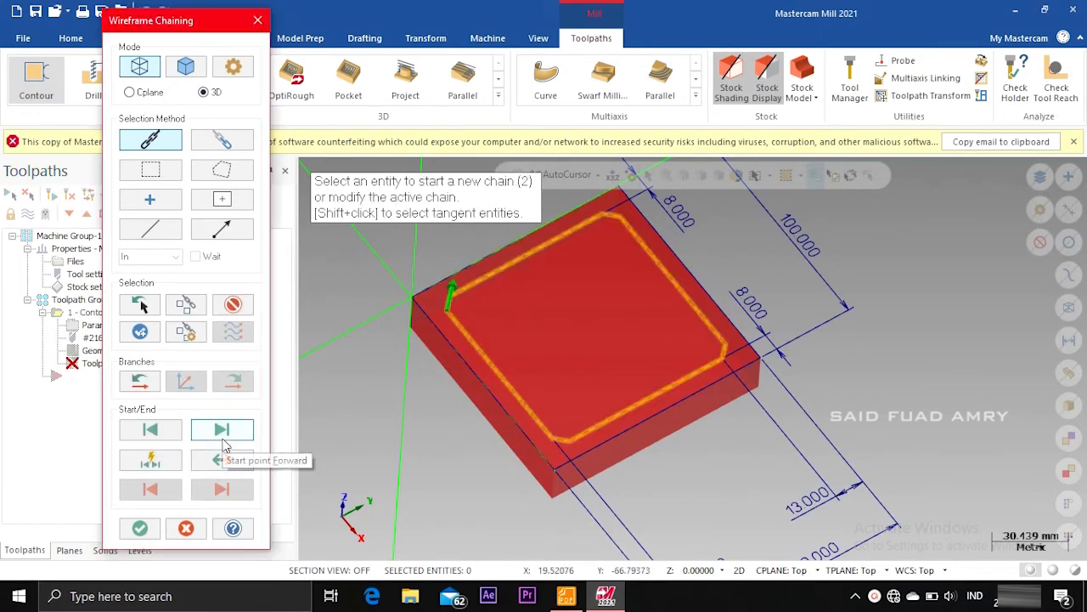
{"action": "left_click", "coordinate": [139, 527]}
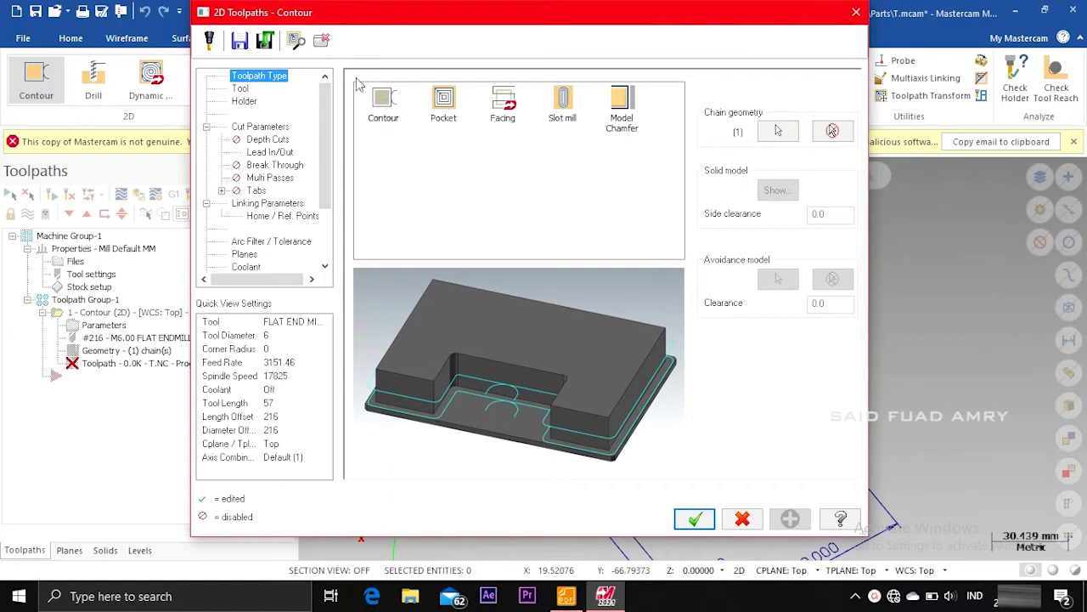
Step: Filter the tool library to flat endmills, choose the 10 mm flat end mill (218) and assign holder B2C3-0016
{"action": "left_click", "coordinate": [244, 90]}
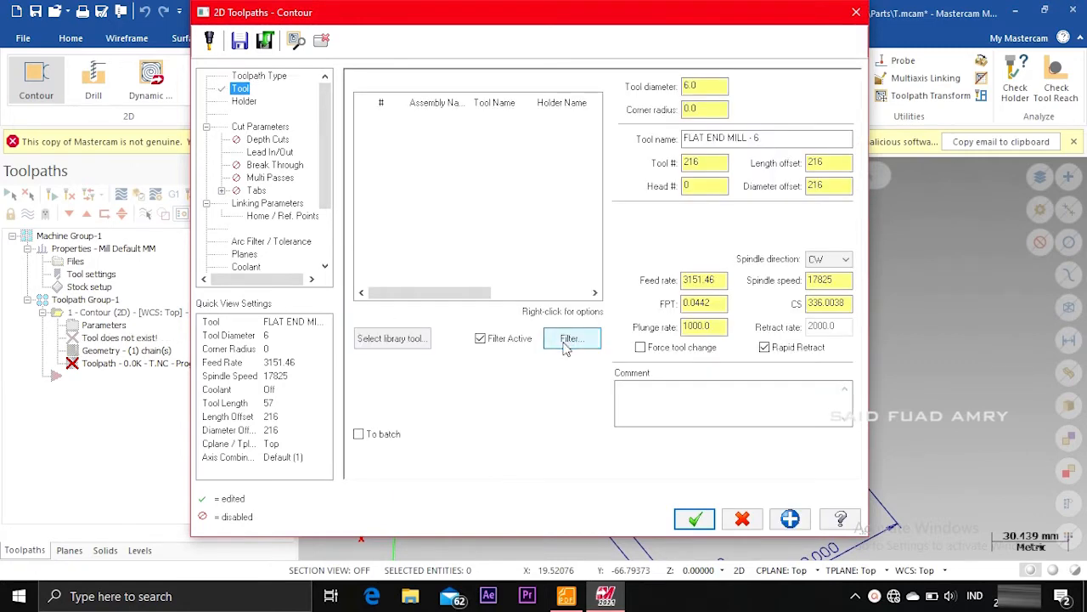
{"action": "left_click", "coordinate": [569, 339]}
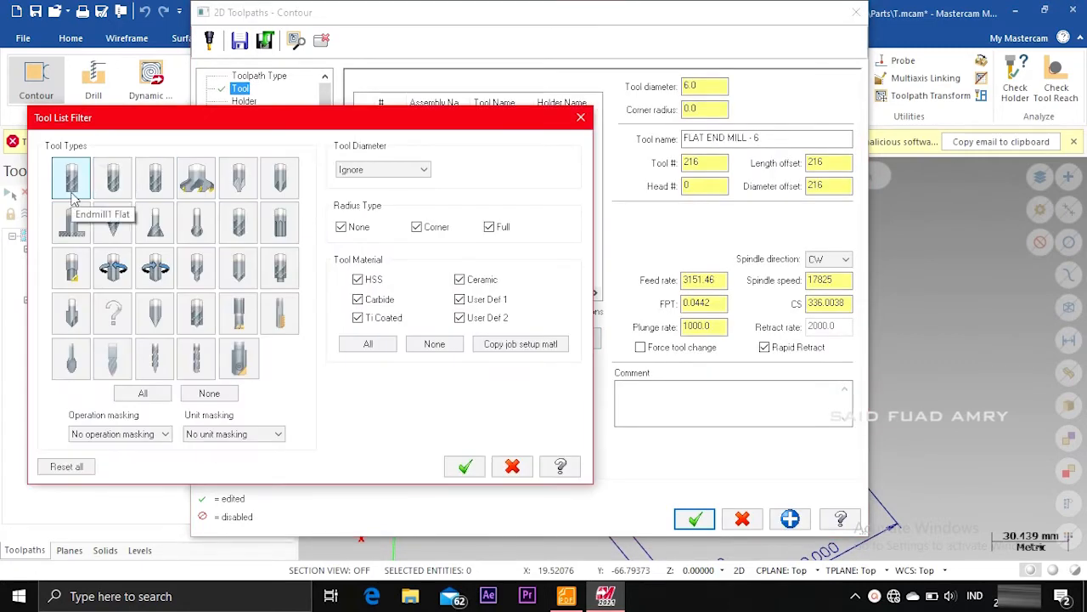
{"action": "left_click", "coordinate": [72, 196]}
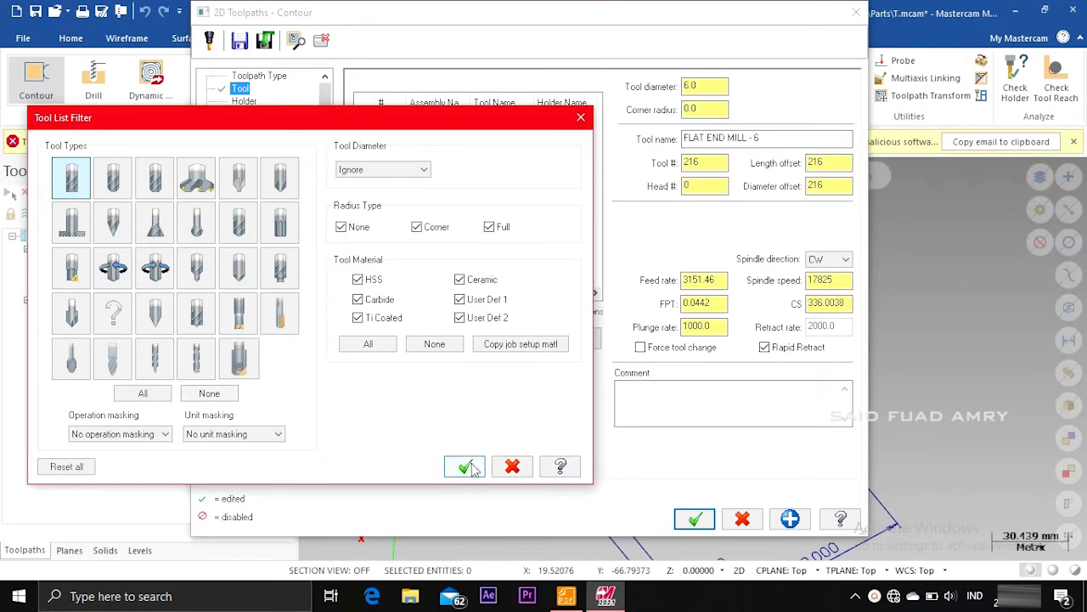
{"action": "left_click", "coordinate": [465, 467]}
{"action": "left_click", "coordinate": [408, 341]}
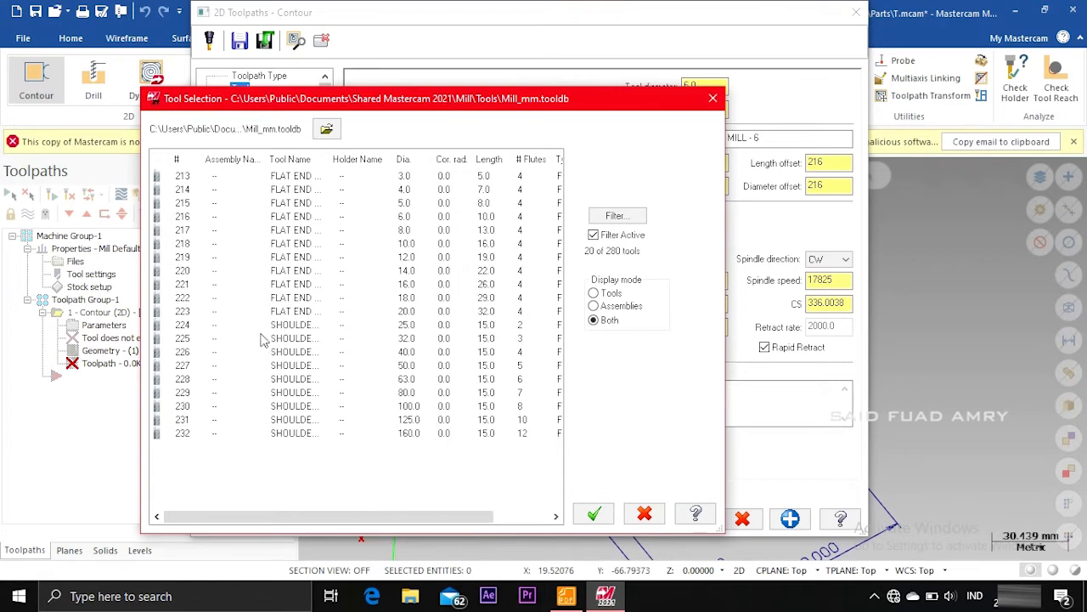
{"action": "left_click", "coordinate": [407, 245]}
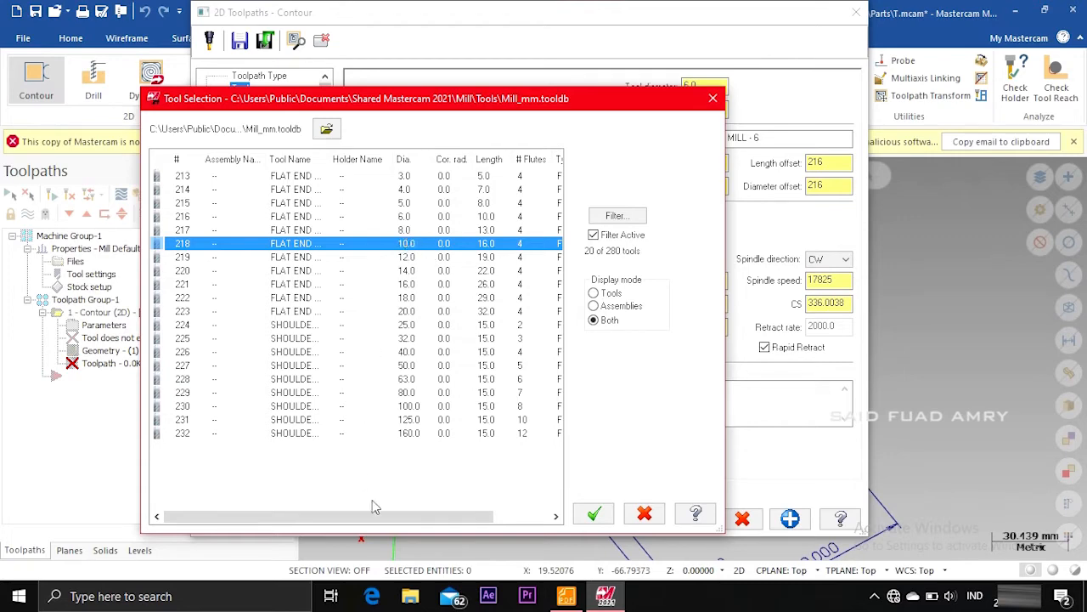
{"action": "left_click", "coordinate": [594, 514]}
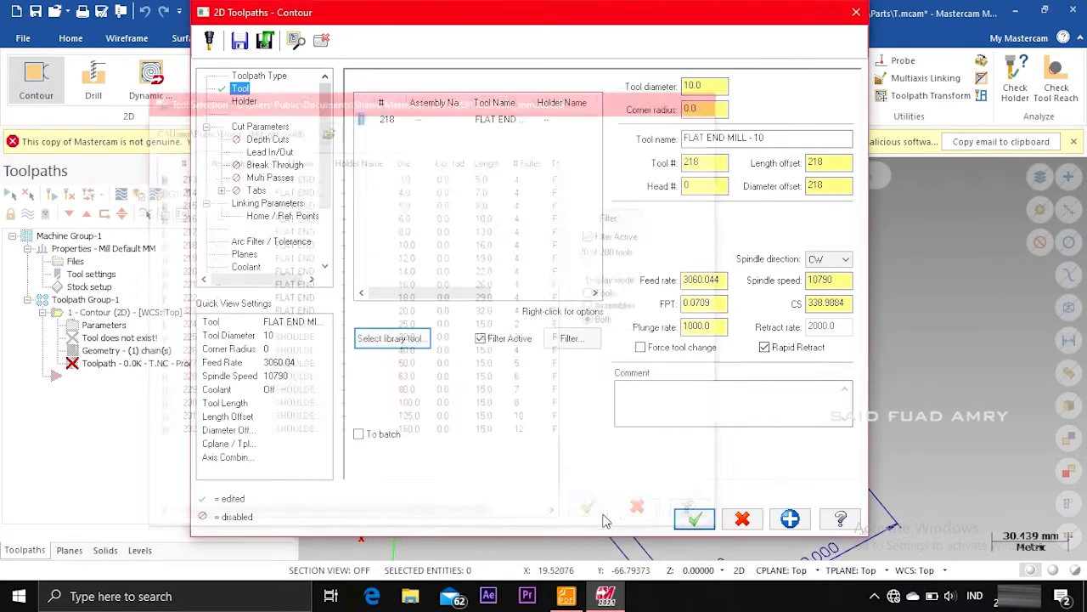
{"action": "left_click", "coordinate": [244, 101]}
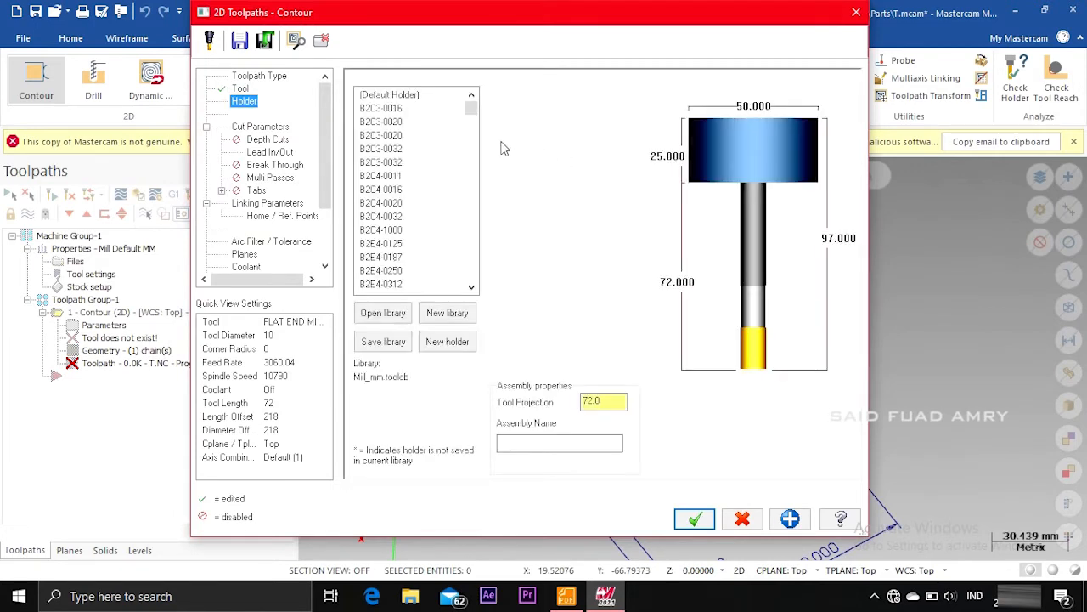
{"action": "left_click", "coordinate": [391, 109]}
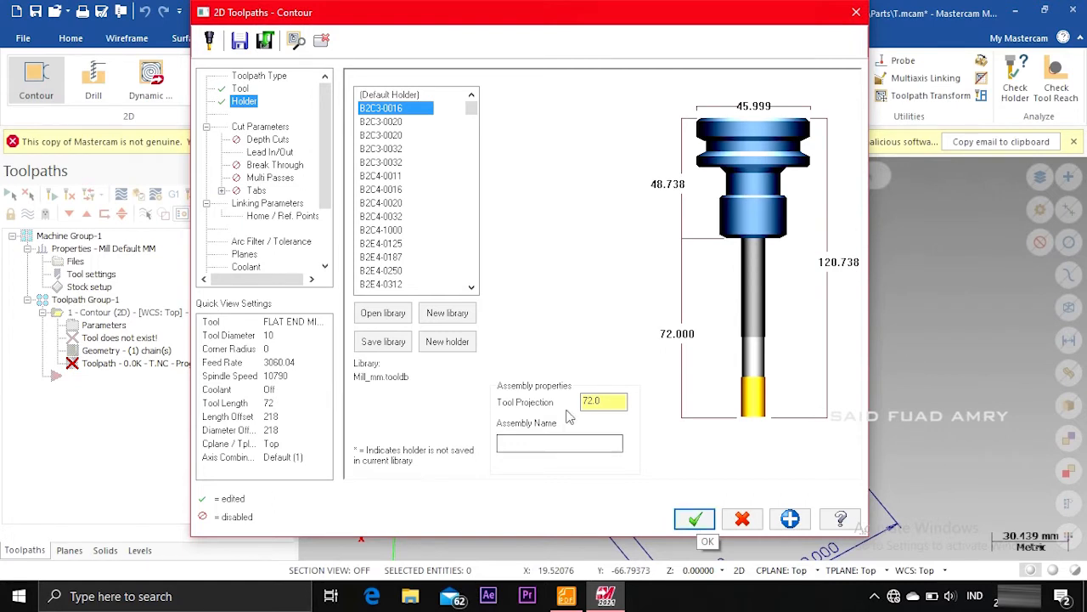
Step: Review the contour's cut parameters, including the stock to leave on walls and floors
{"action": "left_click", "coordinate": [260, 127]}
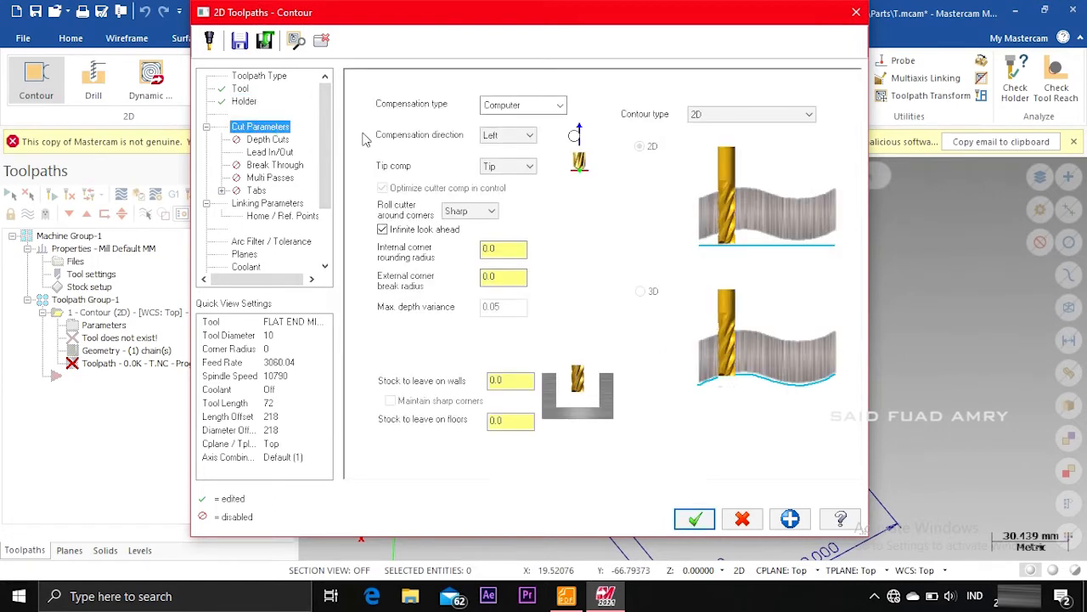
{"action": "left_click_drag", "start_coordinate": [513, 422], "coordinate": [483, 422]}
{"action": "left_click_drag", "start_coordinate": [510, 380], "coordinate": [469, 379]}
Step: Enable depth cuts for the contour, with a max rough step of 3 and a finish step of 0
{"action": "left_click", "coordinate": [254, 143]}
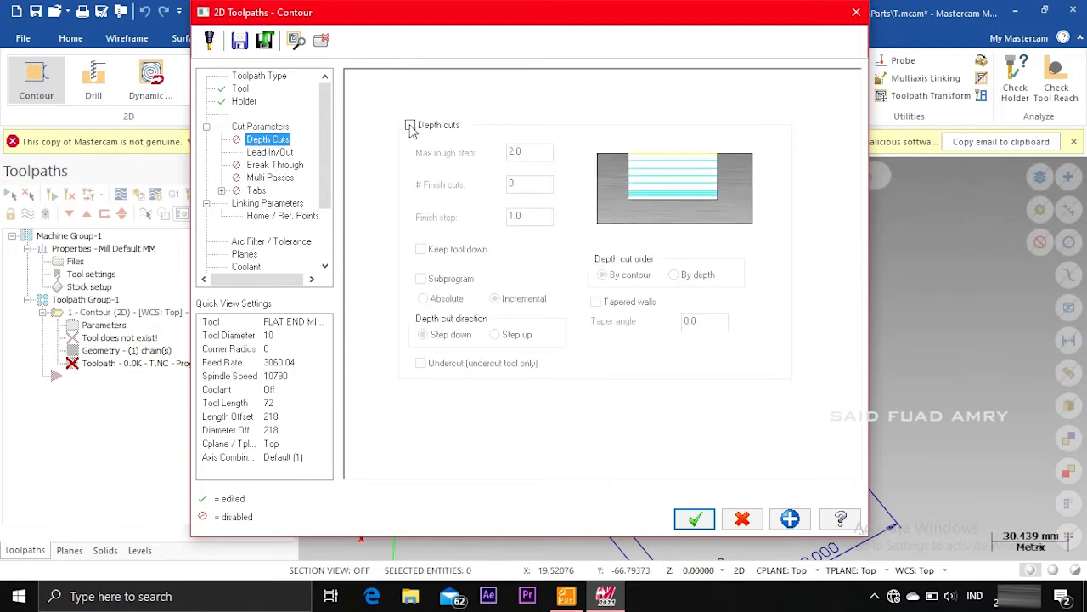
{"action": "left_click", "coordinate": [410, 126]}
{"action": "left_click", "coordinate": [538, 152]}
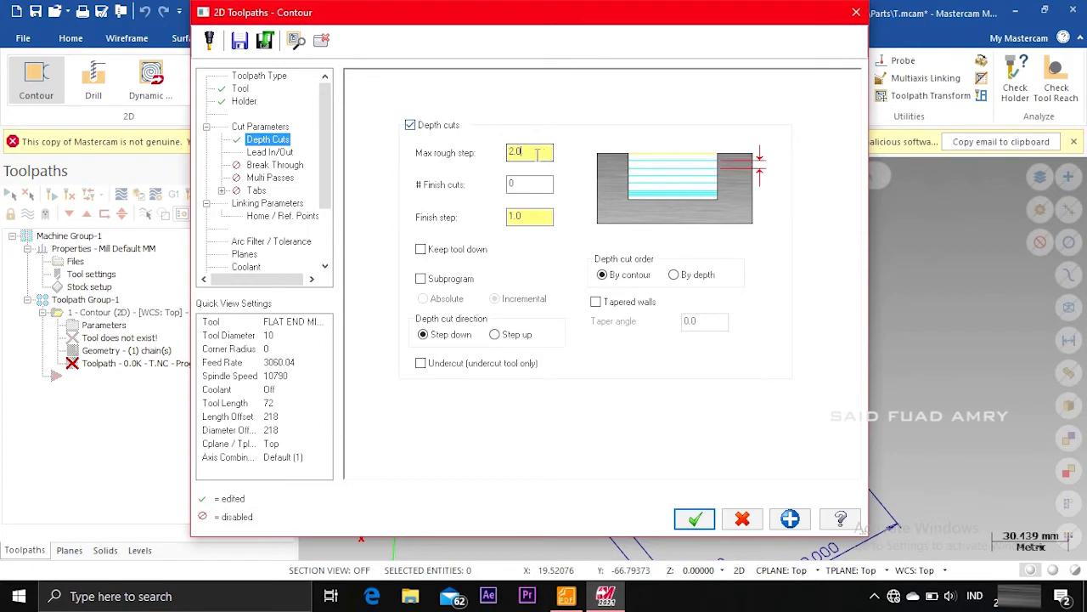
{"action": "mouse_move", "coordinate": [540, 155]}
{"action": "left_mouse_down"}
{"action": "mouse_move", "coordinate": [487, 162]}
{"action": "mouse_move", "coordinate": [537, 154]}
{"action": "left_mouse_up"}
{"action": "left_click_drag", "start_coordinate": [533, 152], "coordinate": [488, 150]}
{"action": "left_click_drag", "start_coordinate": [537, 217], "coordinate": [467, 217]}
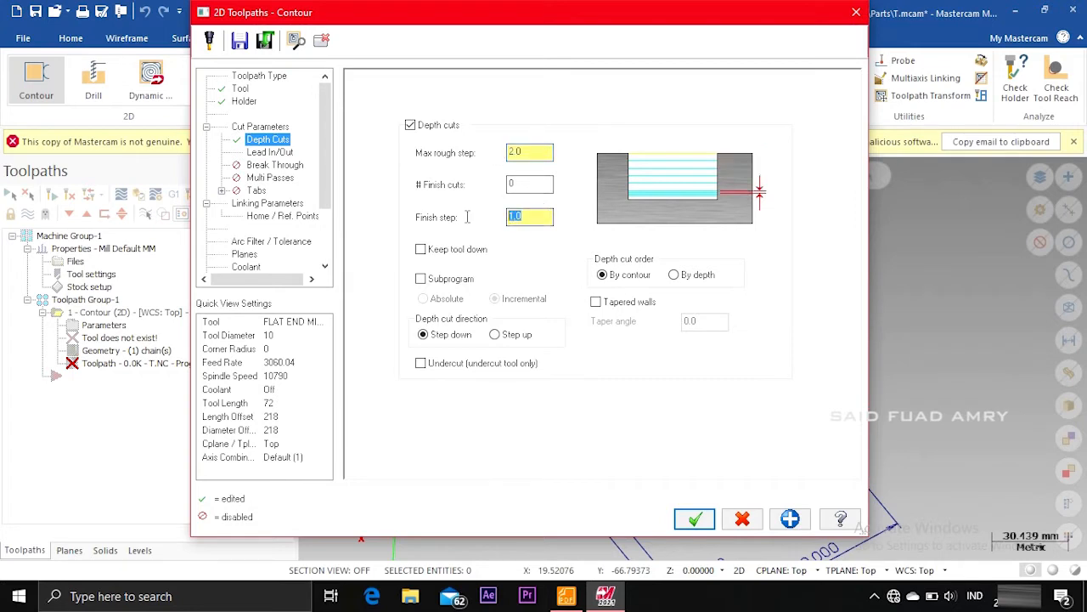
{"action": "key", "text": "Delete"}
{"action": "left_click", "coordinate": [538, 151]}
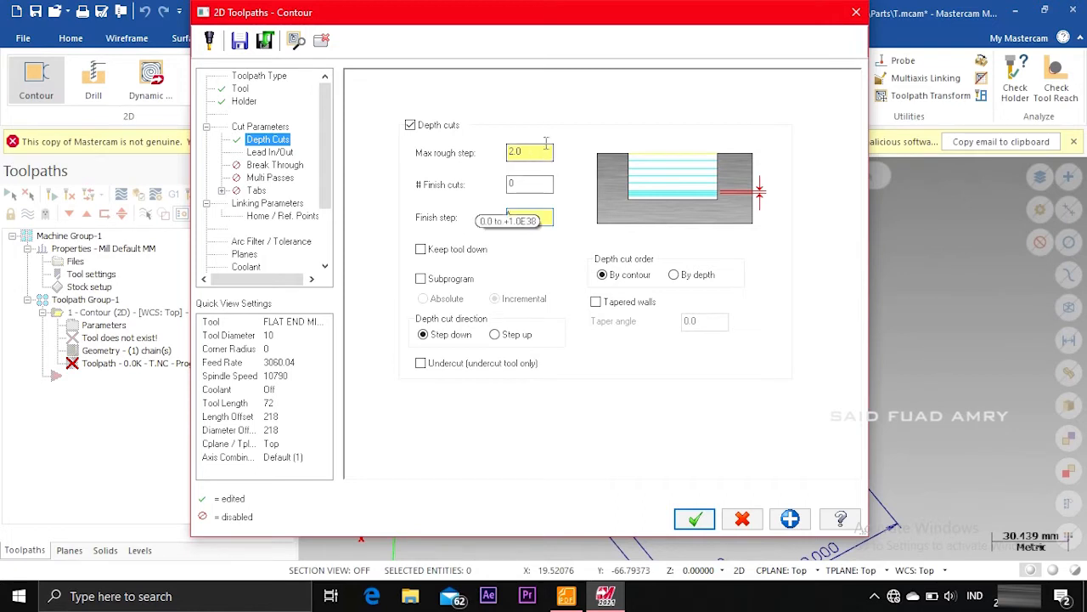
{"action": "left_click_drag", "start_coordinate": [548, 214], "coordinate": [477, 224]}
{"action": "left_click", "coordinate": [542, 151]}
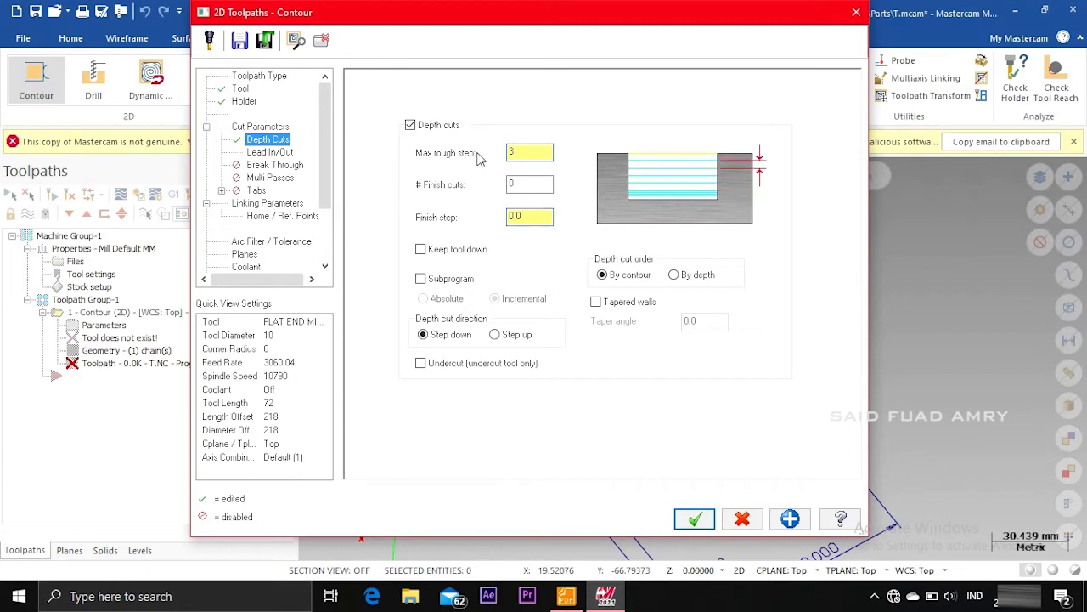
Step: Review the contour's Lead In/Out and Break Through settings
{"action": "left_click", "coordinate": [271, 153]}
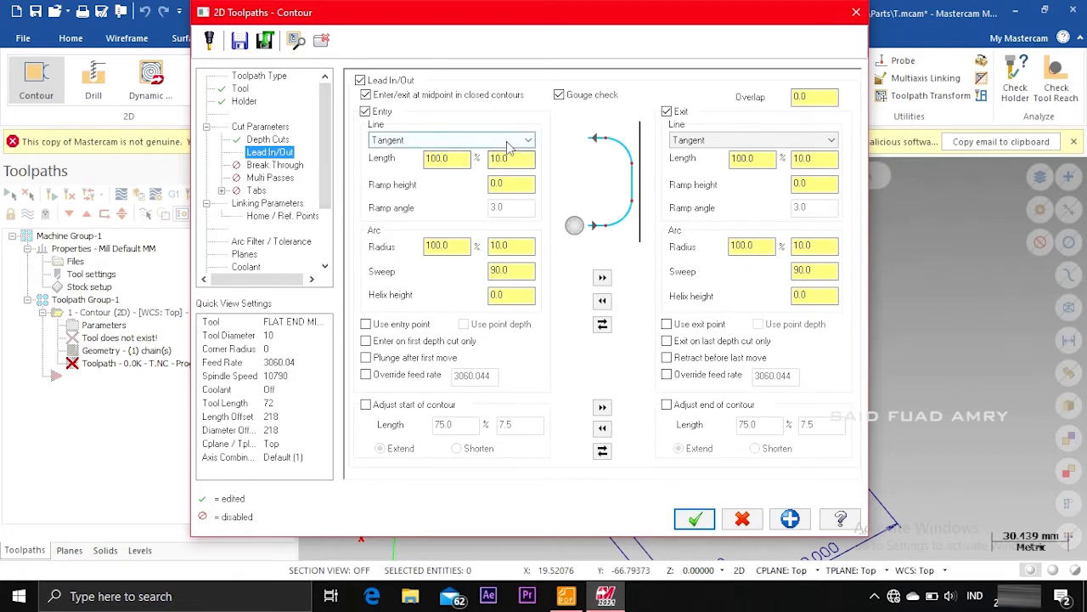
{"action": "left_click", "coordinate": [286, 165]}
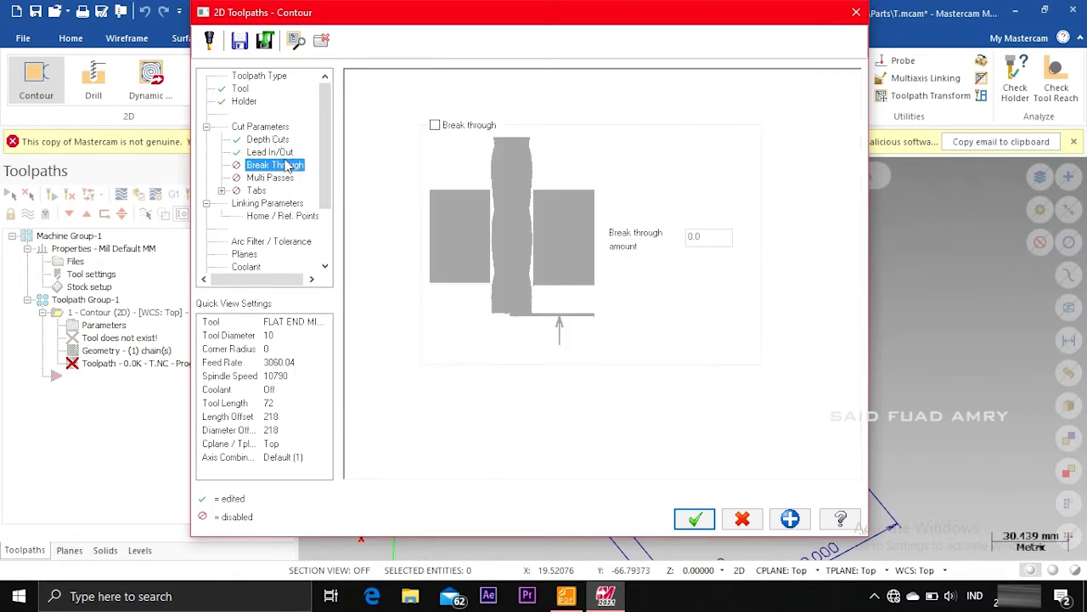
{"action": "left_click", "coordinate": [265, 178]}
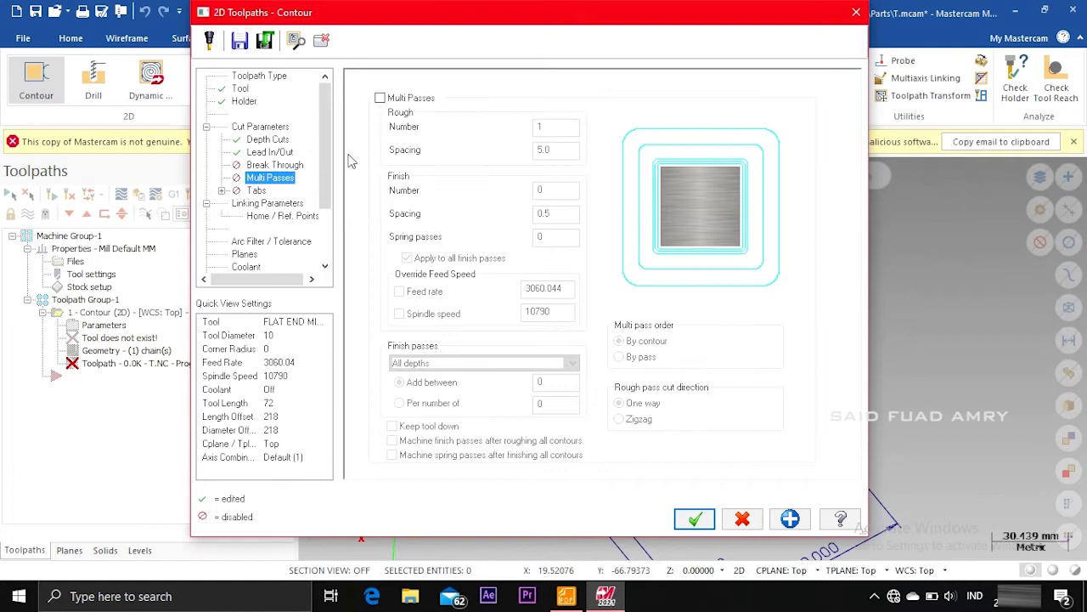
{"action": "left_click", "coordinate": [381, 99]}
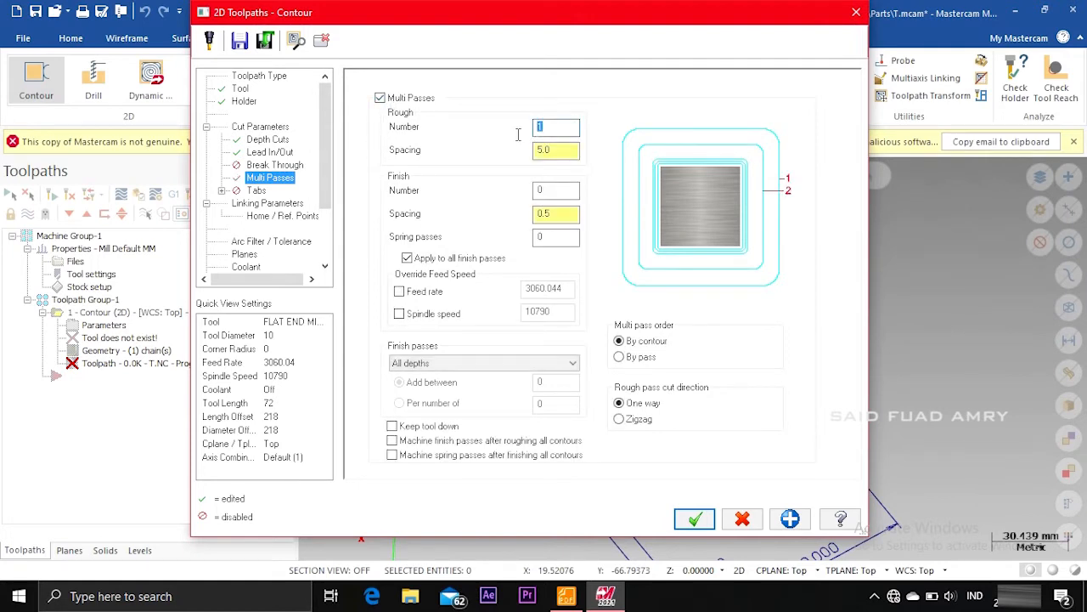
{"action": "key", "text": "BackSpace"}
{"action": "left_click", "coordinate": [380, 99]}
Step: Review the Tabs settings, open the linking parameters, and check the raised square's height in Tugas 3.pdf before returning to Mastercam
{"action": "left_click", "coordinate": [256, 191]}
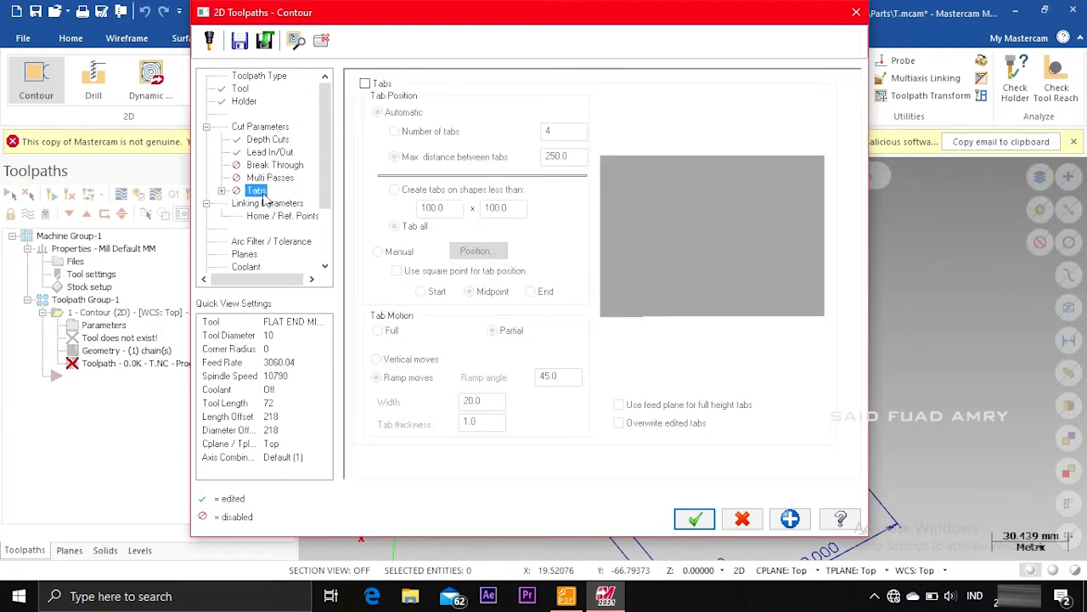
{"action": "left_click", "coordinate": [279, 204]}
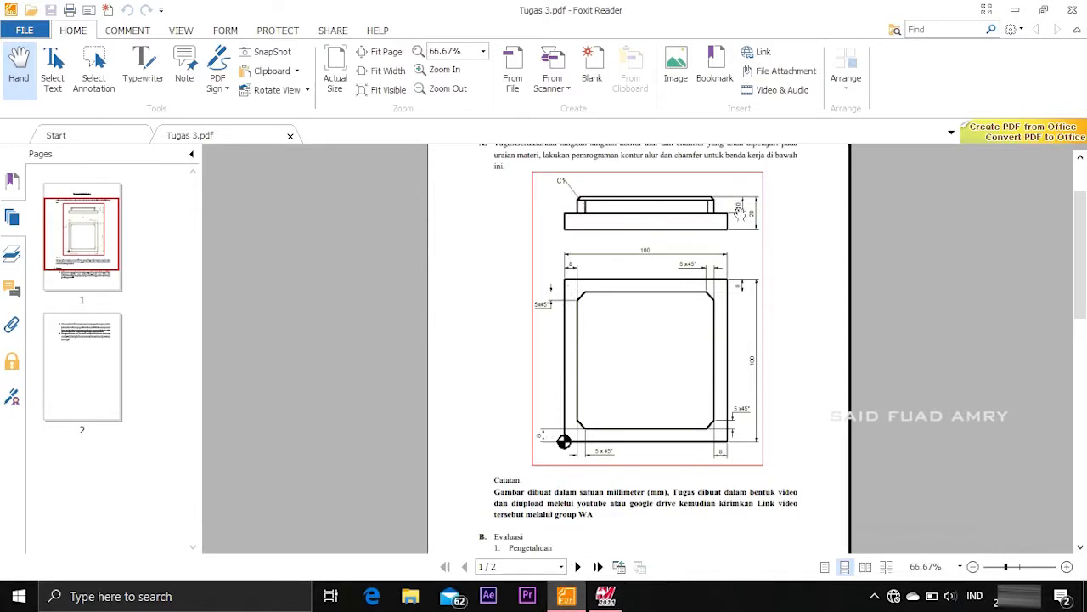
{"action": "left_click", "coordinate": [606, 595]}
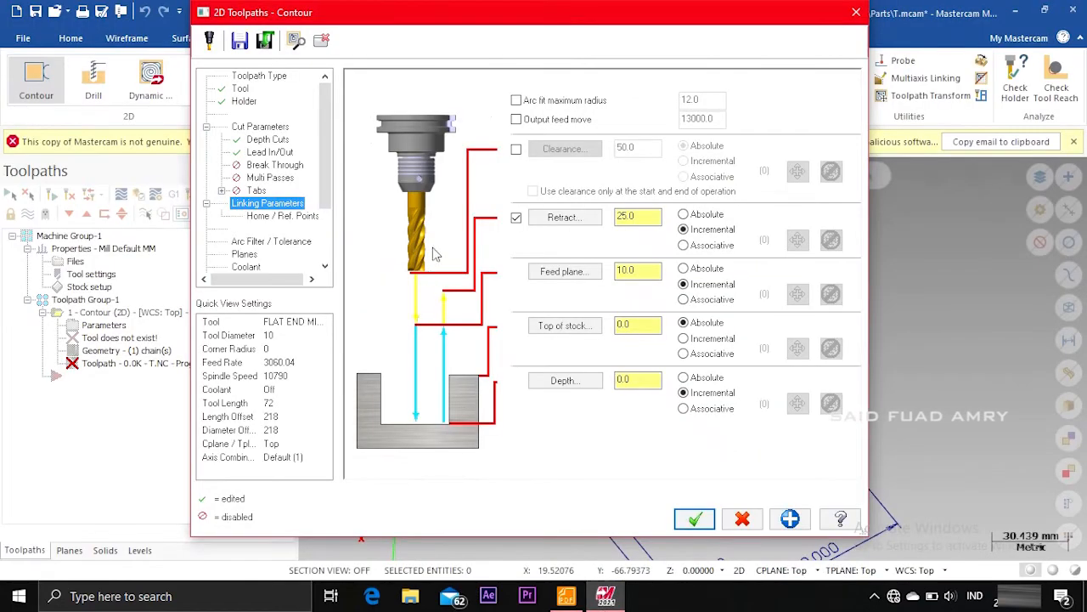
Step: Set the contour's cutting depth to -10 in the linking parameters and generate the toolpath
{"action": "type", "text": "-10"}
{"action": "left_click", "coordinate": [695, 518]}
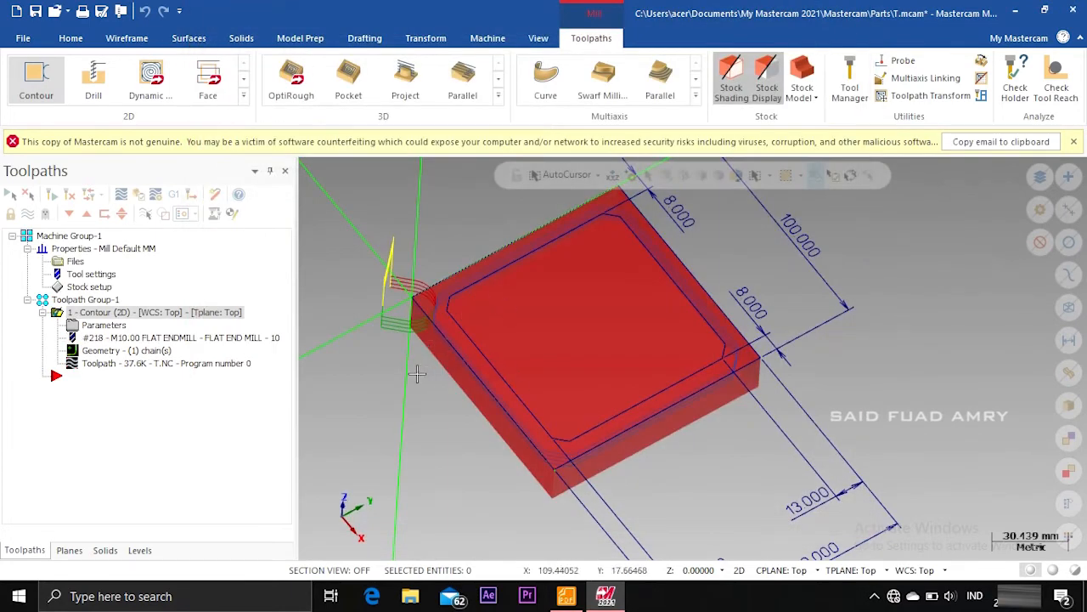
{"action": "middle_click_drag", "start_coordinate": [416, 374], "coordinate": [388, 329]}
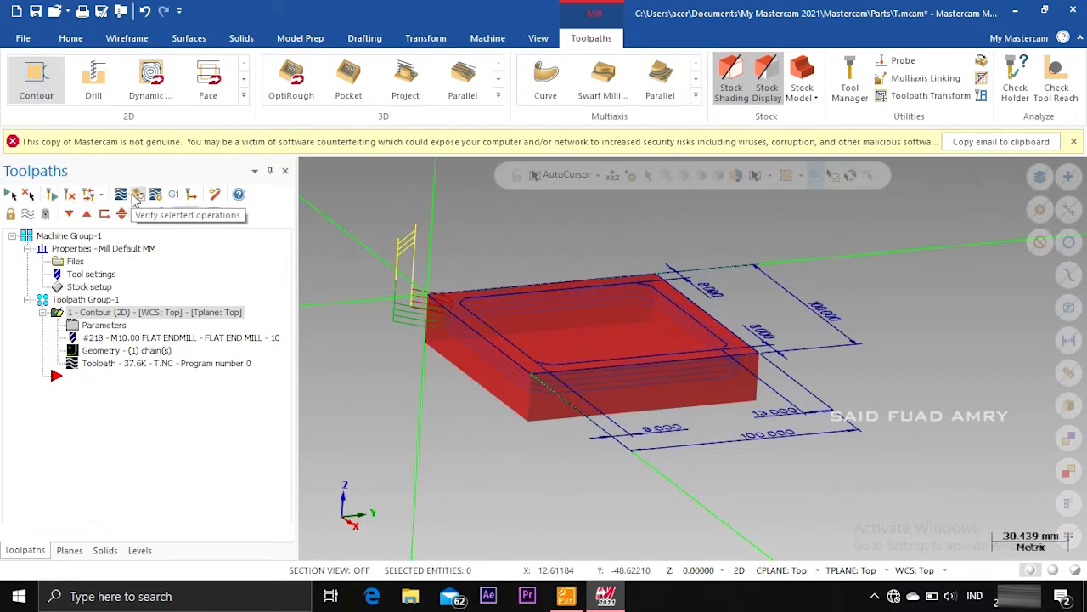
Step: Backplot the contour toolpath and inspect the end mill's pass around the stock's front corner, then close the backplot
{"action": "left_click", "coordinate": [121, 195]}
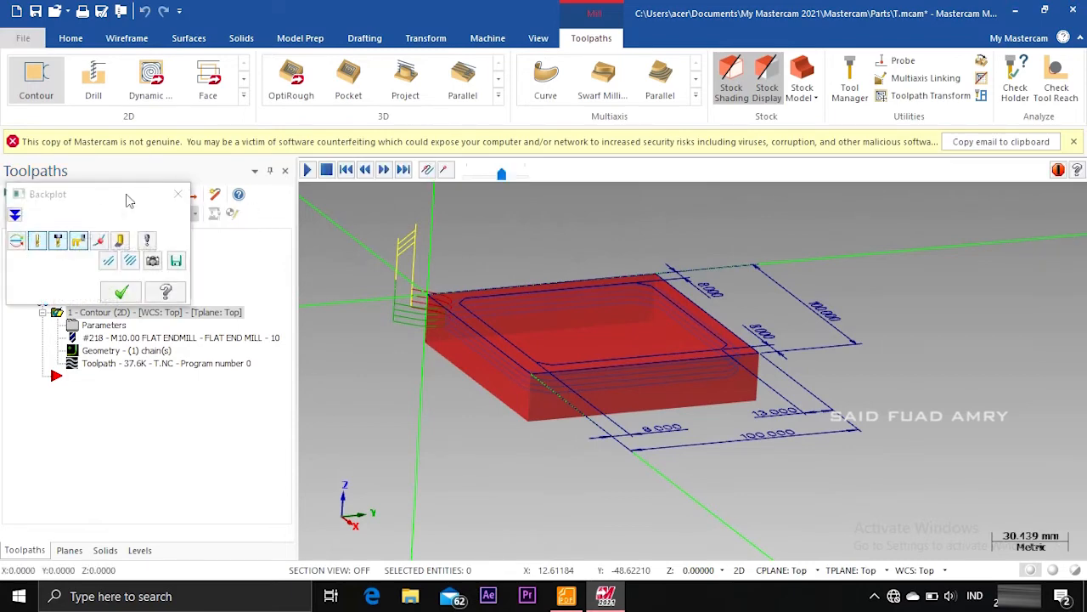
{"action": "left_click", "coordinate": [308, 170]}
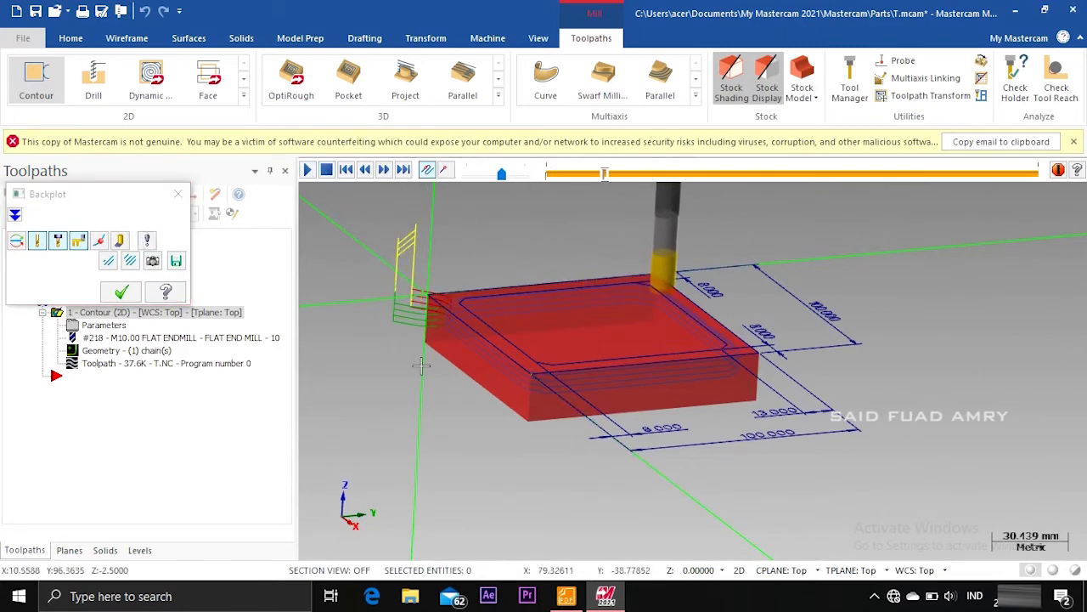
{"action": "middle_click_drag", "start_coordinate": [421, 366], "coordinate": [433, 412]}
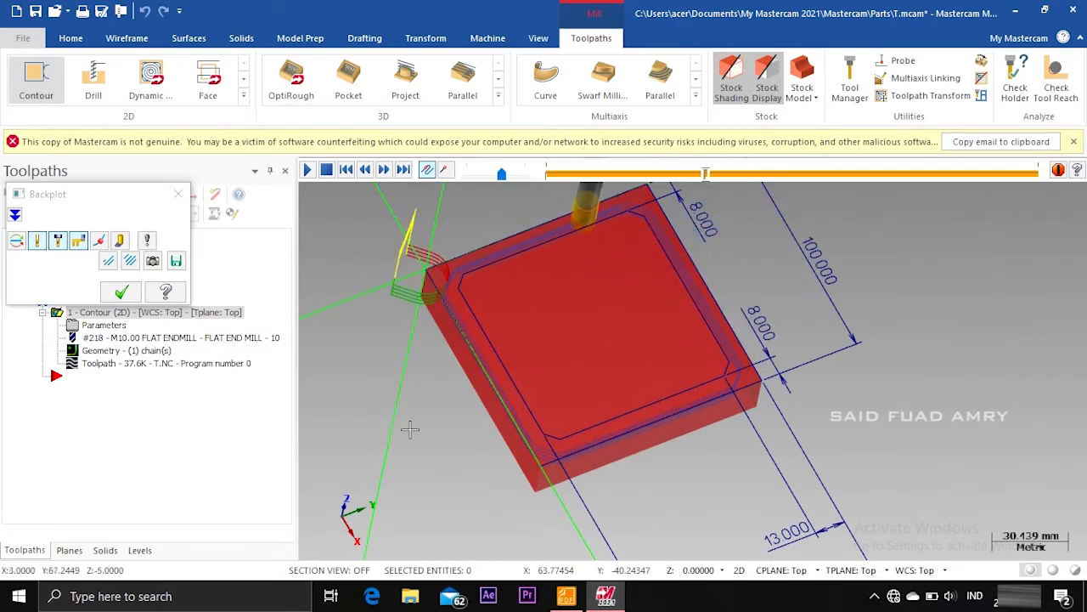
{"action": "middle_click_drag", "start_coordinate": [409, 430], "coordinate": [407, 352]}
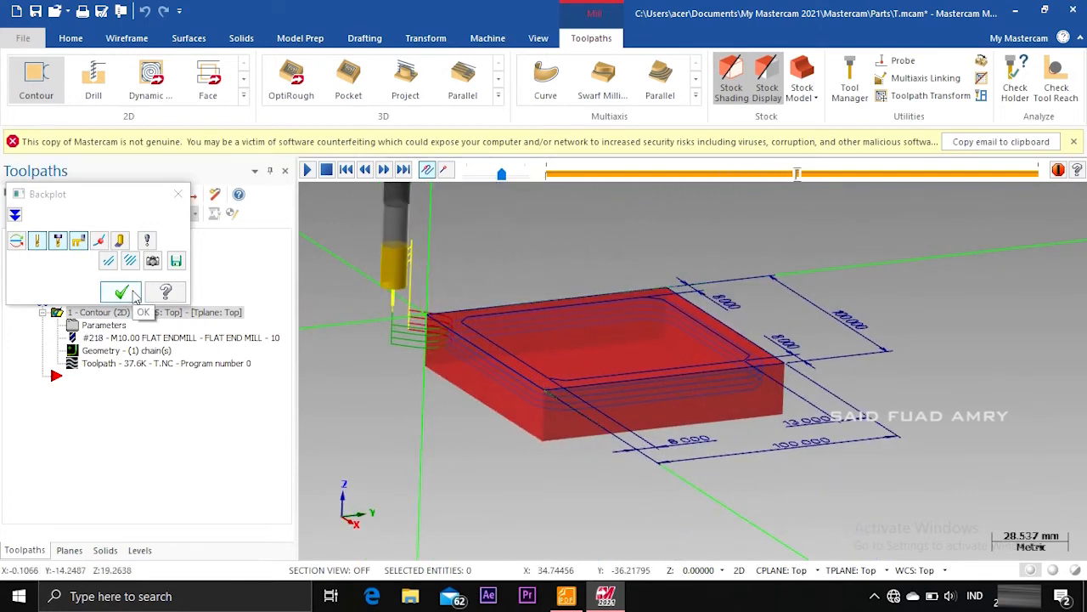
{"action": "middle_click_drag", "start_coordinate": [761, 448], "coordinate": [738, 484]}
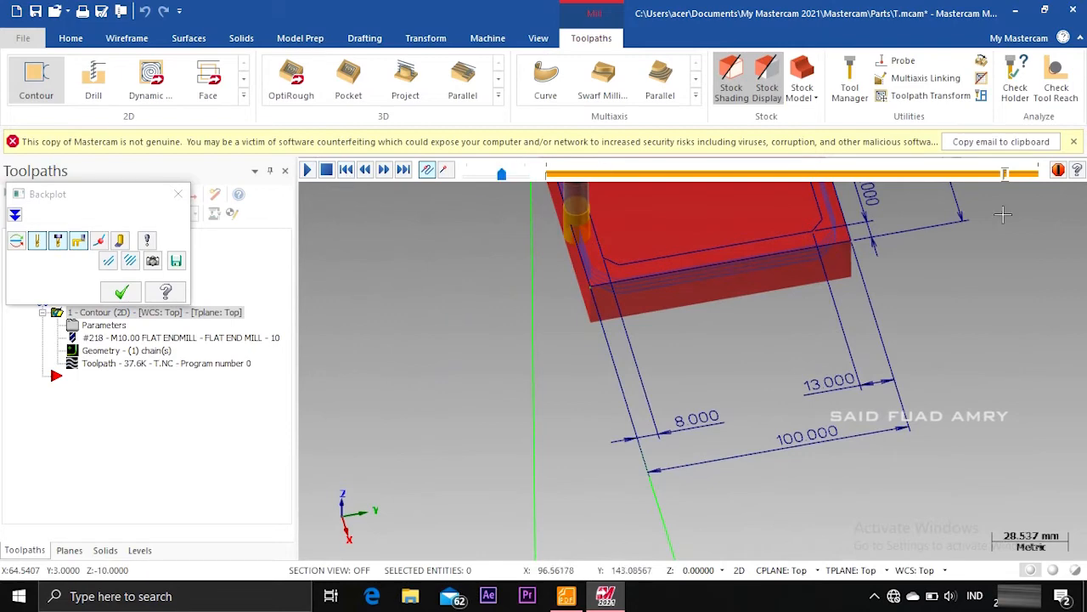
{"action": "left_click_drag", "start_coordinate": [1005, 176], "coordinate": [992, 179]}
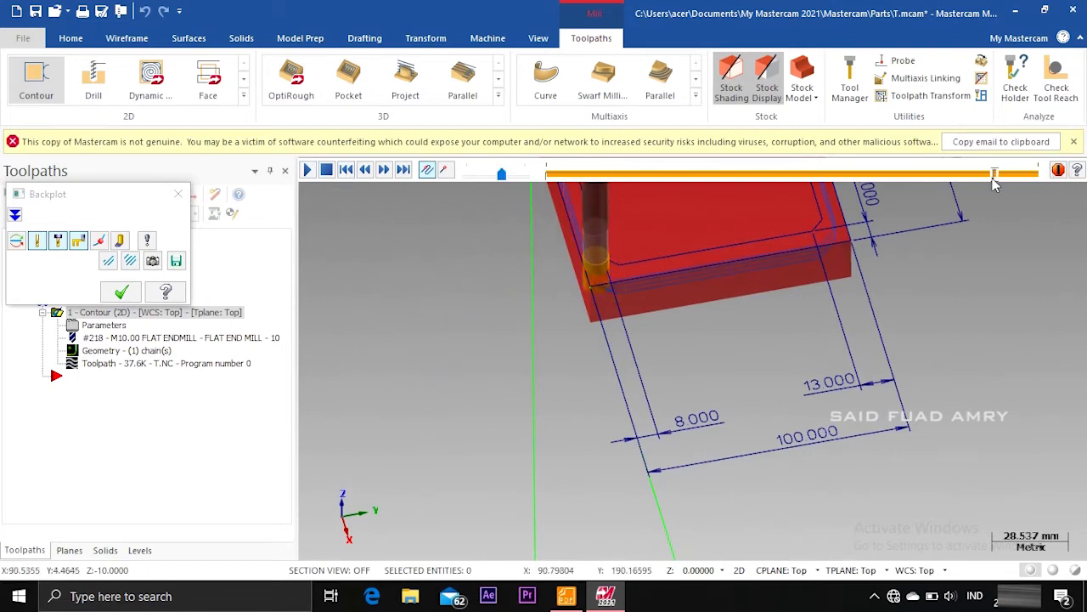
{"action": "scroll", "coordinate": [595, 250], "scroll_direction": "up", "scroll_amount": 4}
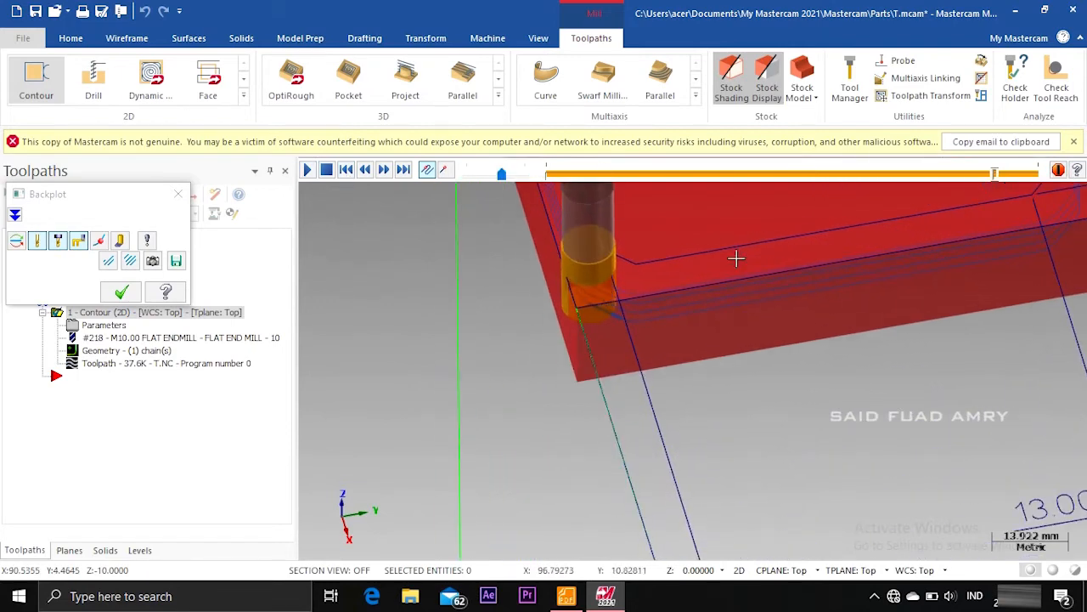
{"action": "left_click_drag", "start_coordinate": [998, 176], "coordinate": [994, 175]}
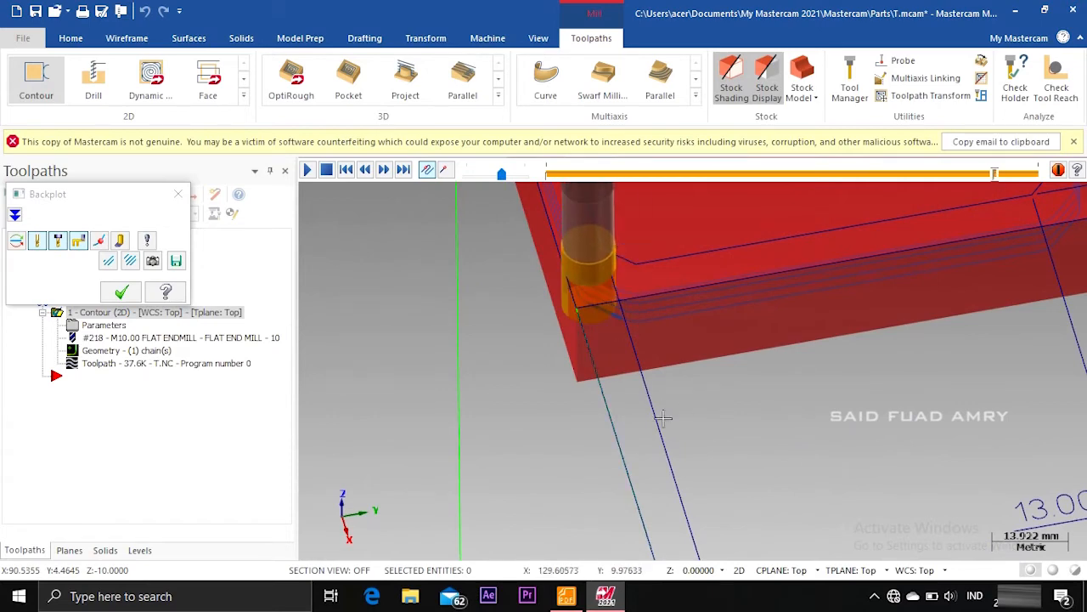
{"action": "scroll", "coordinate": [664, 418], "scroll_direction": "down", "scroll_amount": 2}
{"action": "left_click", "coordinate": [122, 292]}
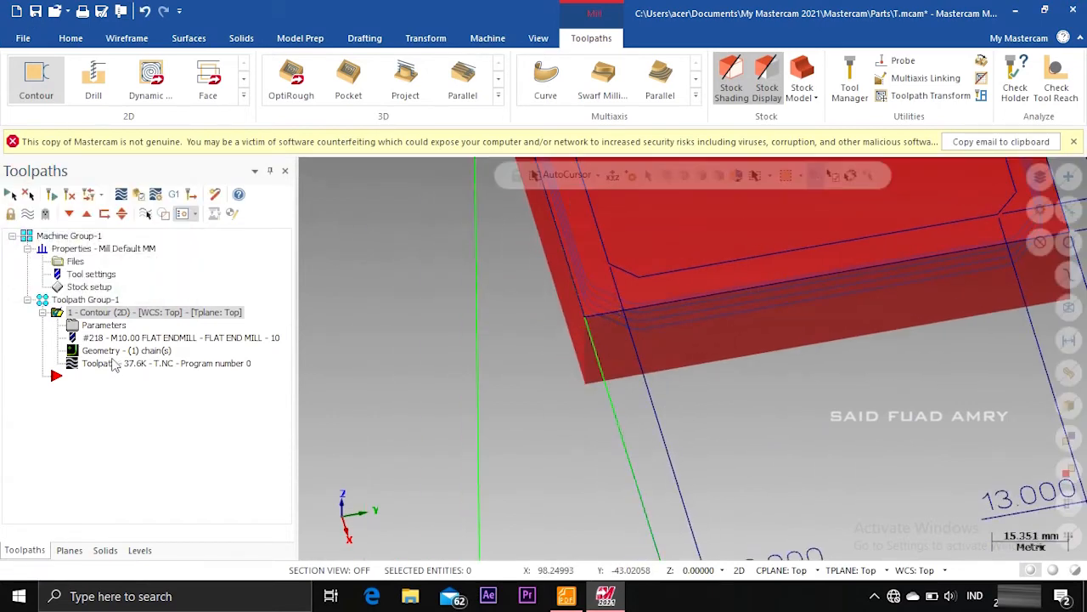
Step: Enable multi passes for the contour with 2 rough passes
{"action": "left_click", "coordinate": [103, 327]}
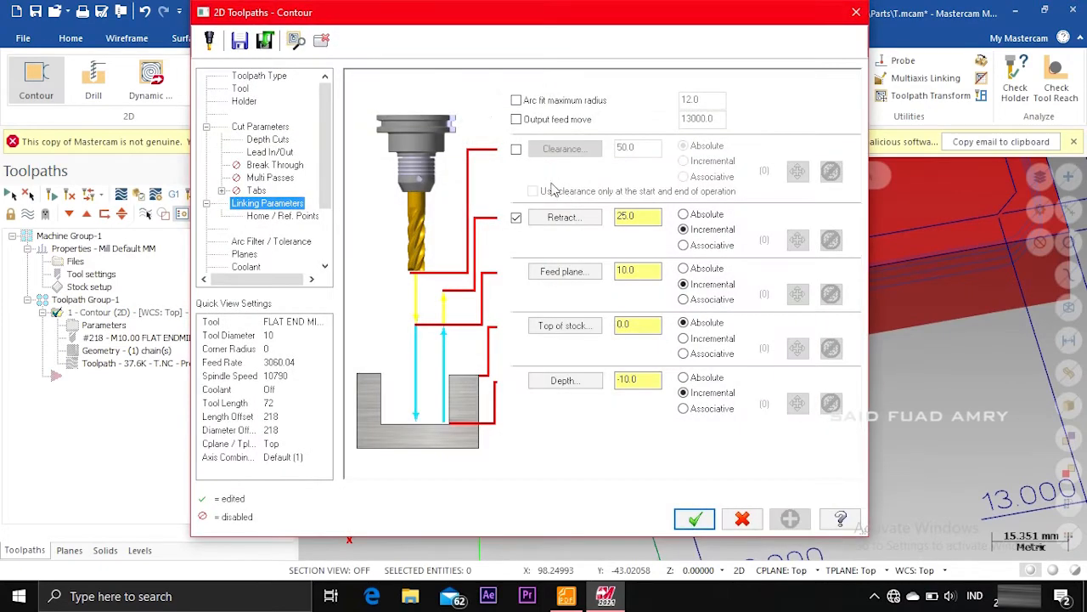
{"action": "left_click", "coordinate": [270, 177]}
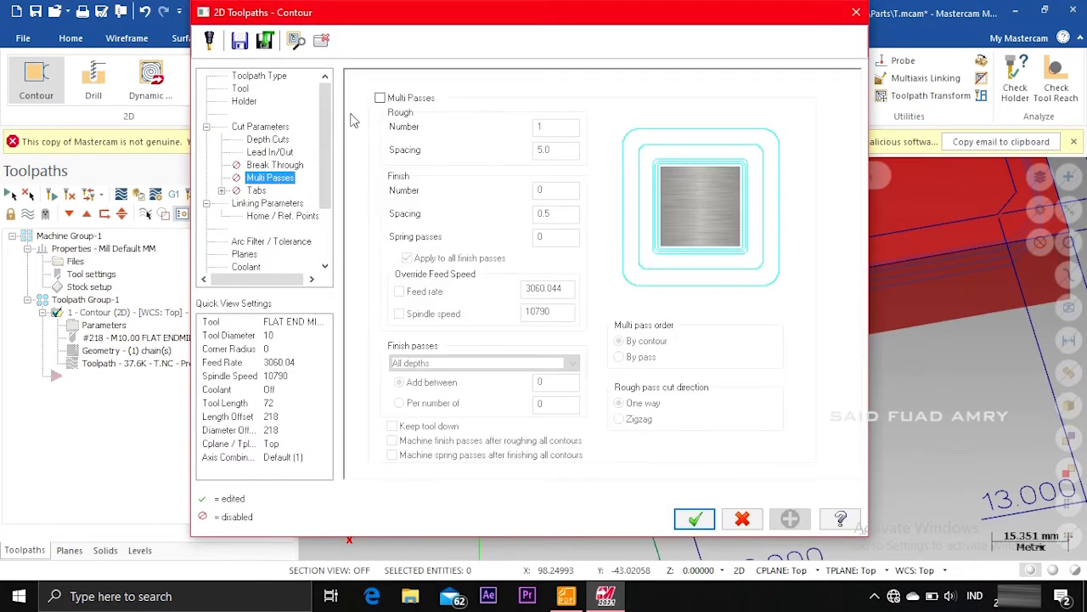
{"action": "left_click", "coordinate": [379, 99]}
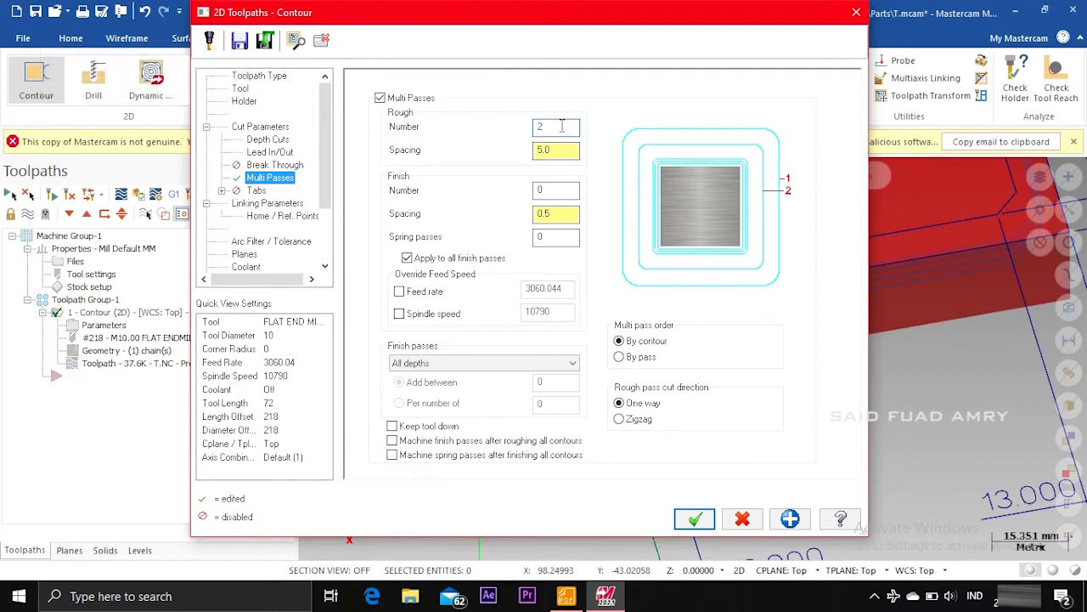
{"action": "left_click", "coordinate": [695, 518]}
Step: Turn off the computer's airplane mode
{"action": "left_click", "coordinate": [895, 597]}
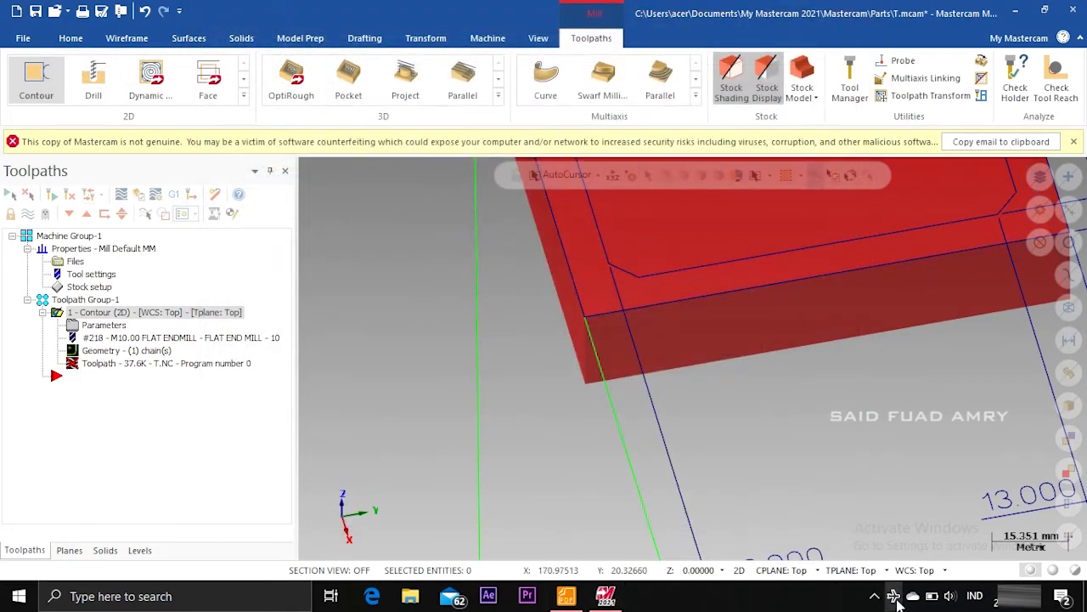
{"action": "left_click", "coordinate": [903, 556]}
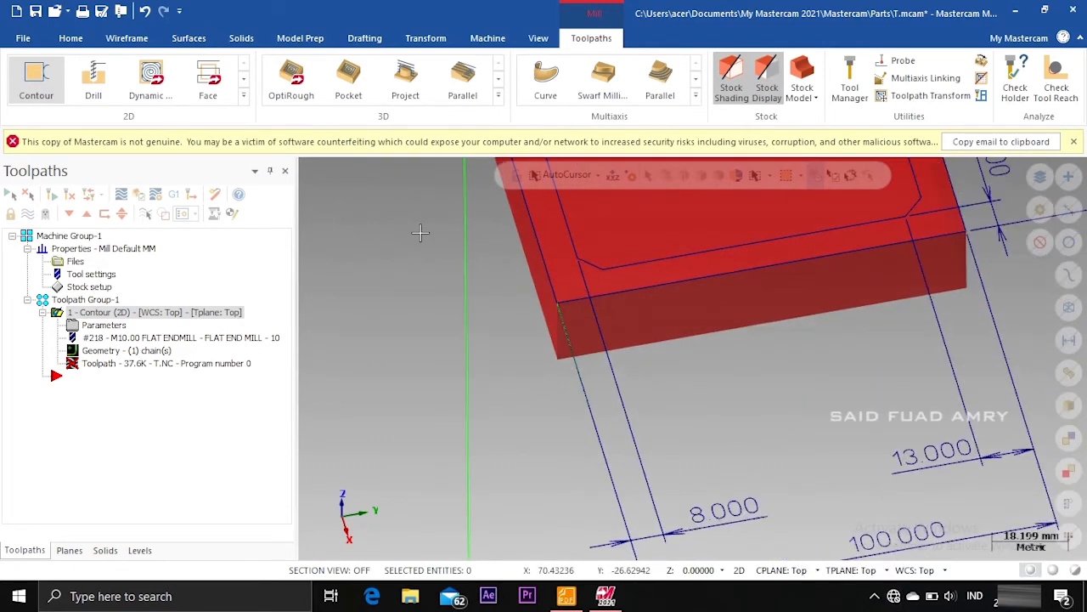
Step: Return the part to the isometric view and regenerate the contour toolpath
{"action": "right_click", "coordinate": [420, 232]}
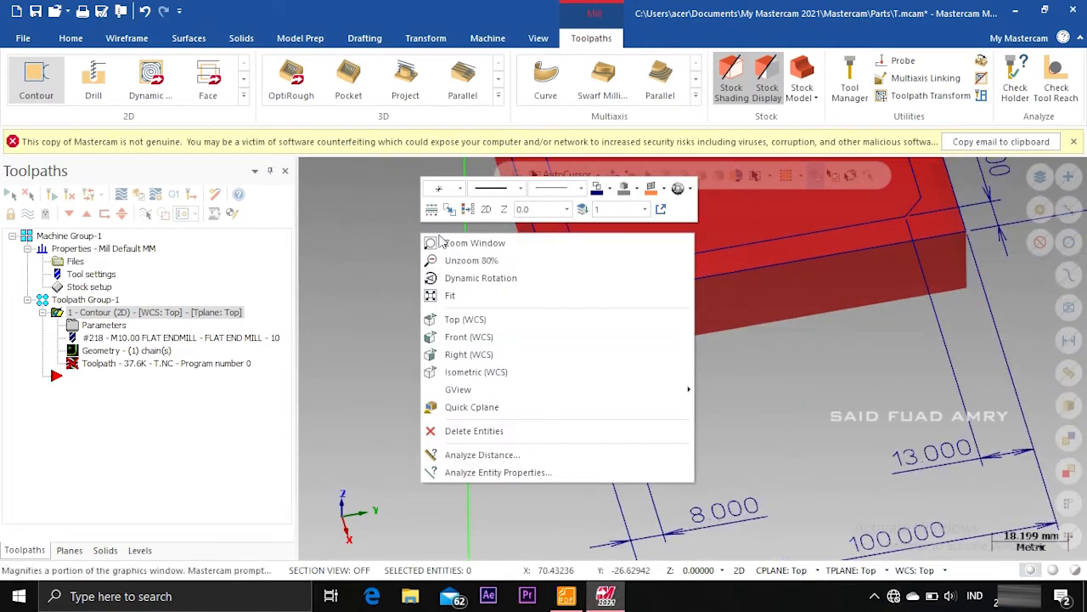
{"action": "left_click", "coordinate": [458, 368]}
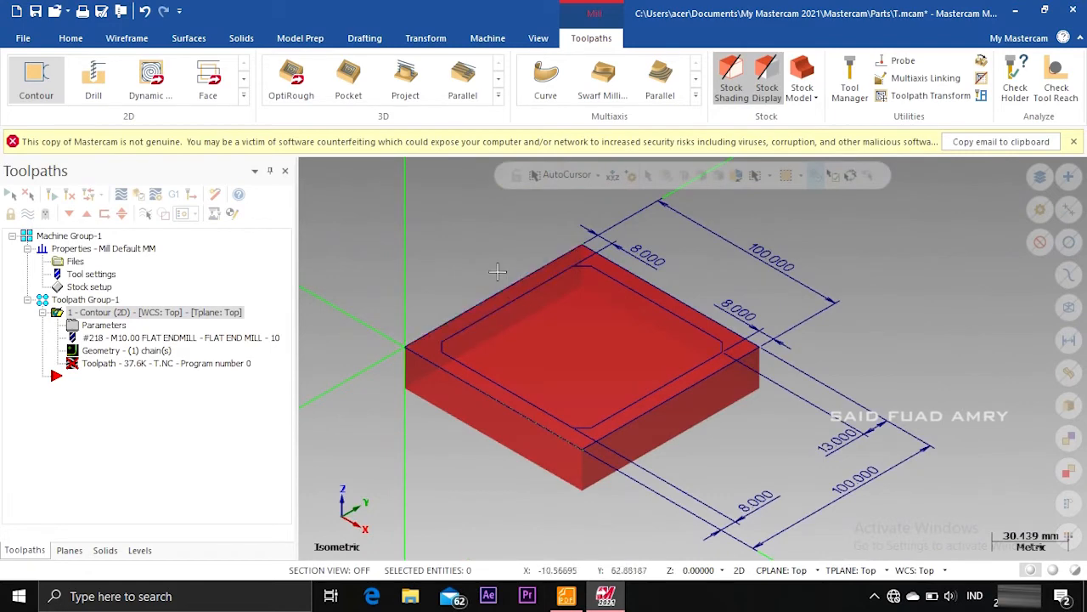
{"action": "scroll", "coordinate": [325, 298], "scroll_direction": "up", "scroll_amount": 2}
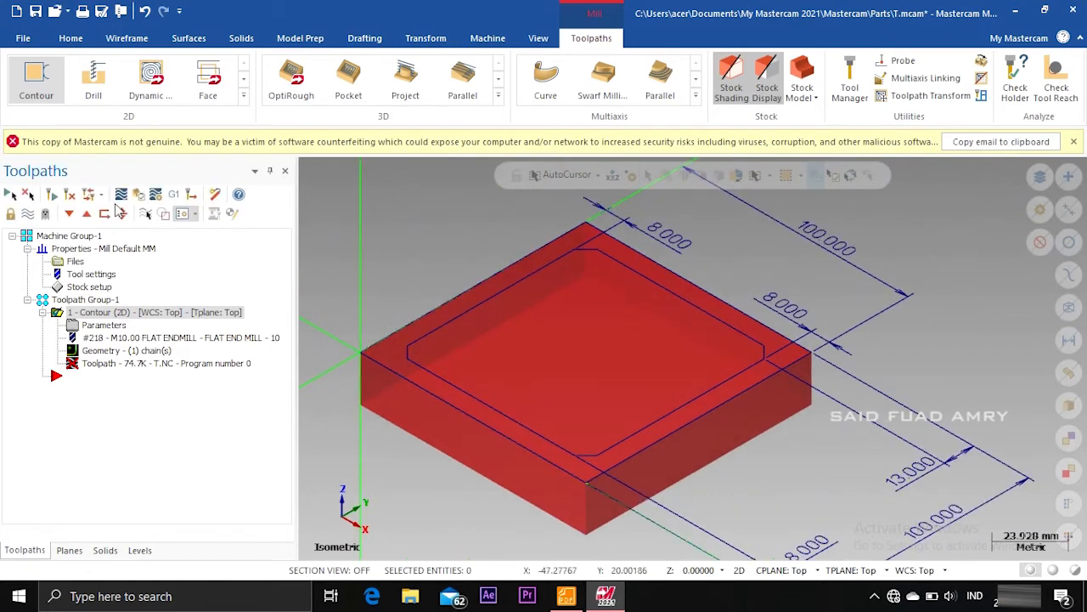
{"action": "left_click", "coordinate": [53, 196]}
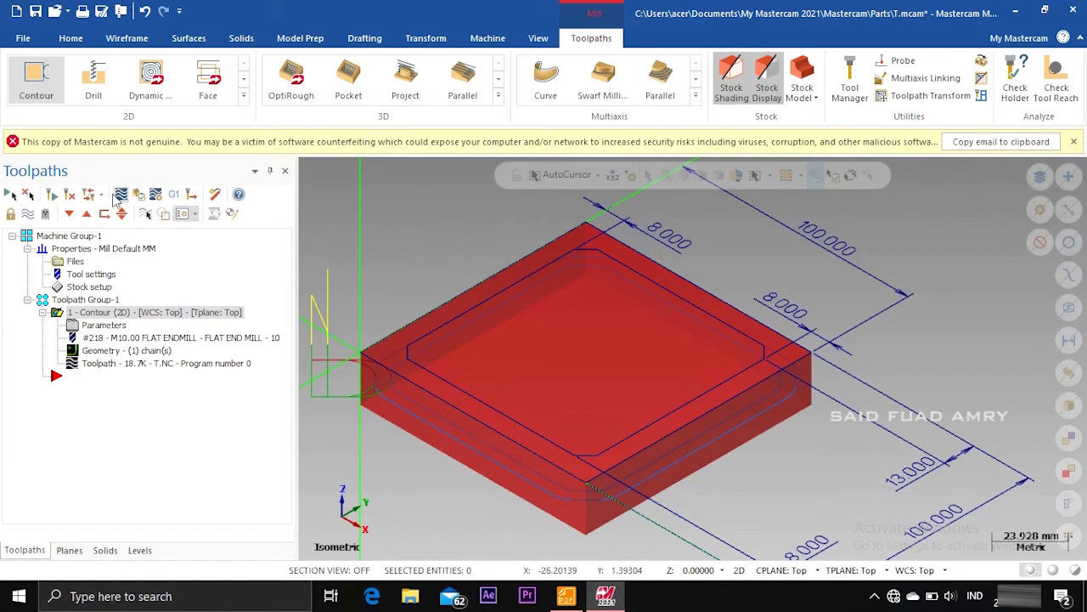
Step: Backplot the regenerated contour to check the tool's passes around the square, slowing the playback, and close the backplot
{"action": "left_click", "coordinate": [118, 196]}
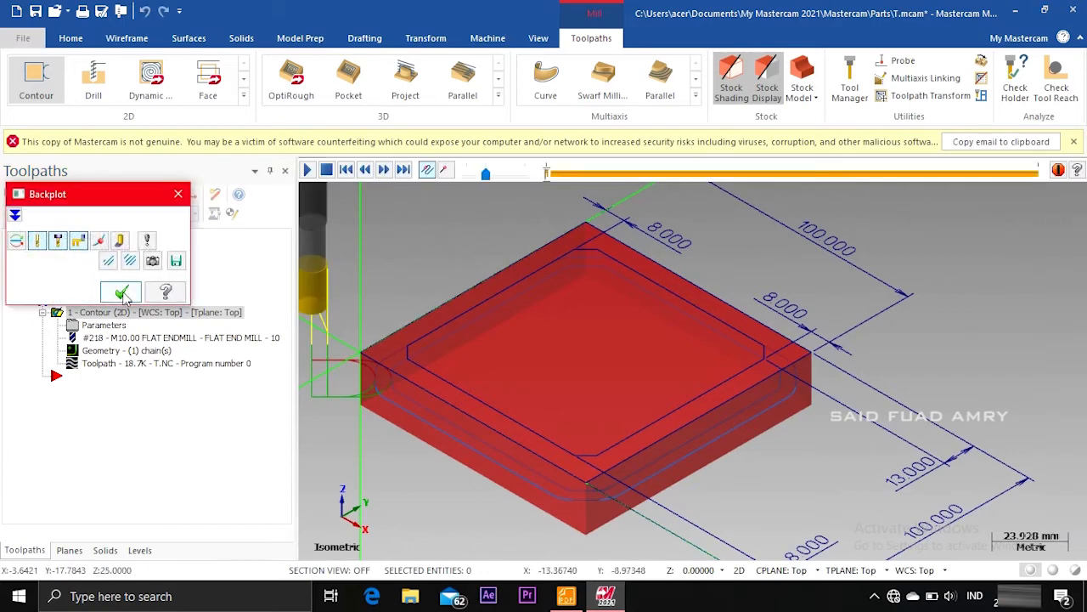
{"action": "left_click", "coordinate": [307, 170]}
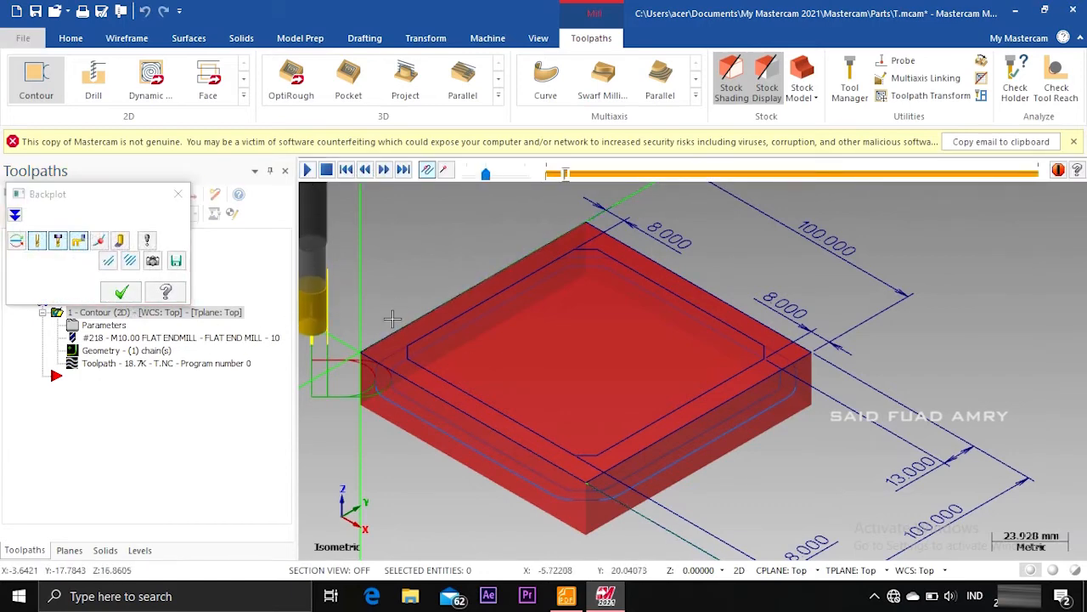
{"action": "scroll", "coordinate": [393, 318], "scroll_direction": "up", "scroll_amount": 1}
{"action": "middle_click_drag", "start_coordinate": [394, 319], "coordinate": [382, 344]}
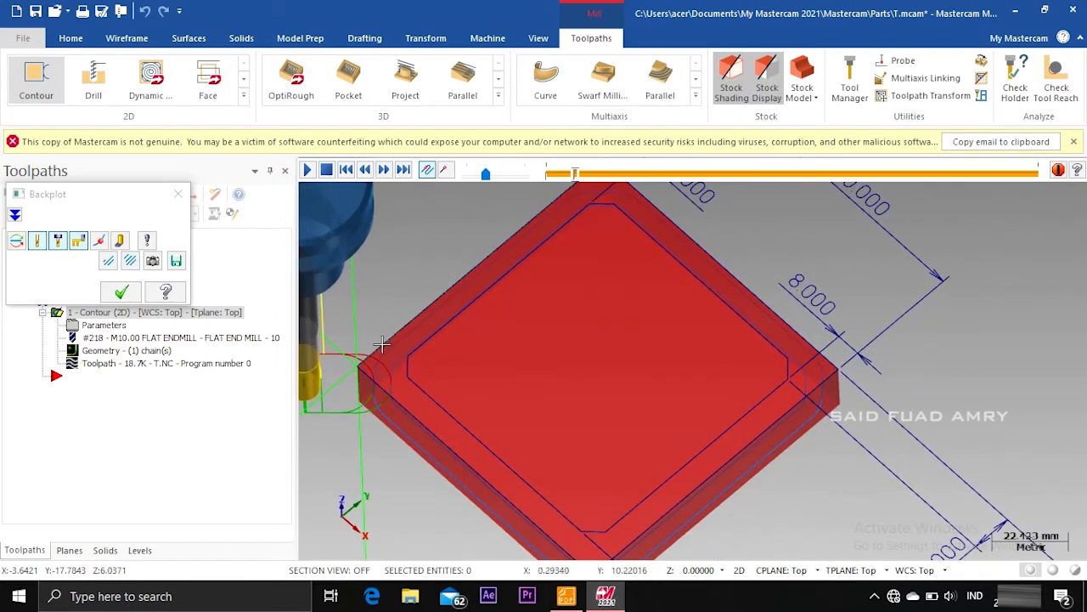
{"action": "mouse_move", "coordinate": [486, 173]}
{"action": "left_mouse_down"}
{"action": "mouse_move", "coordinate": [512, 182]}
{"action": "mouse_move", "coordinate": [482, 179]}
{"action": "left_mouse_up"}
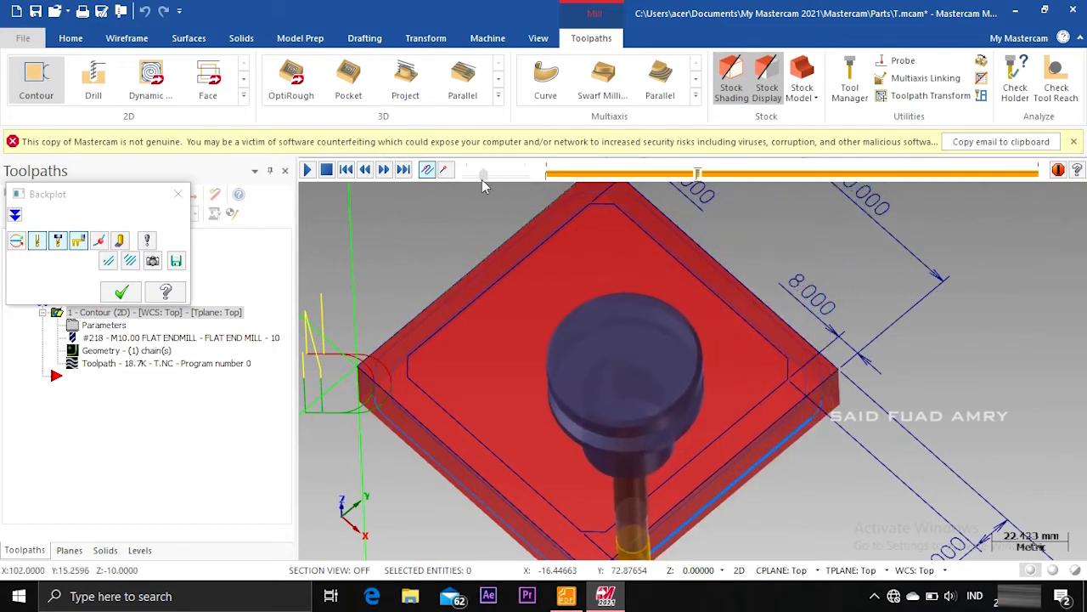
{"action": "left_click", "coordinate": [129, 295]}
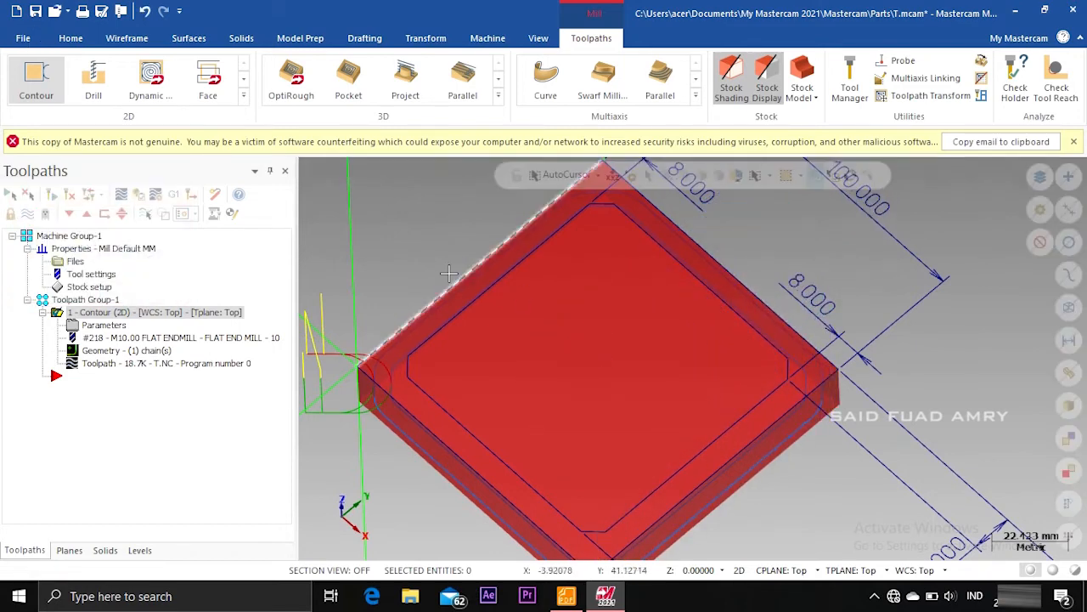
Step: Restore the isometric view, check the part dimensions and chamfer in Tugas 3.pdf, and return to Mastercam
{"action": "right_click", "coordinate": [433, 231]}
{"action": "left_click", "coordinate": [473, 399]}
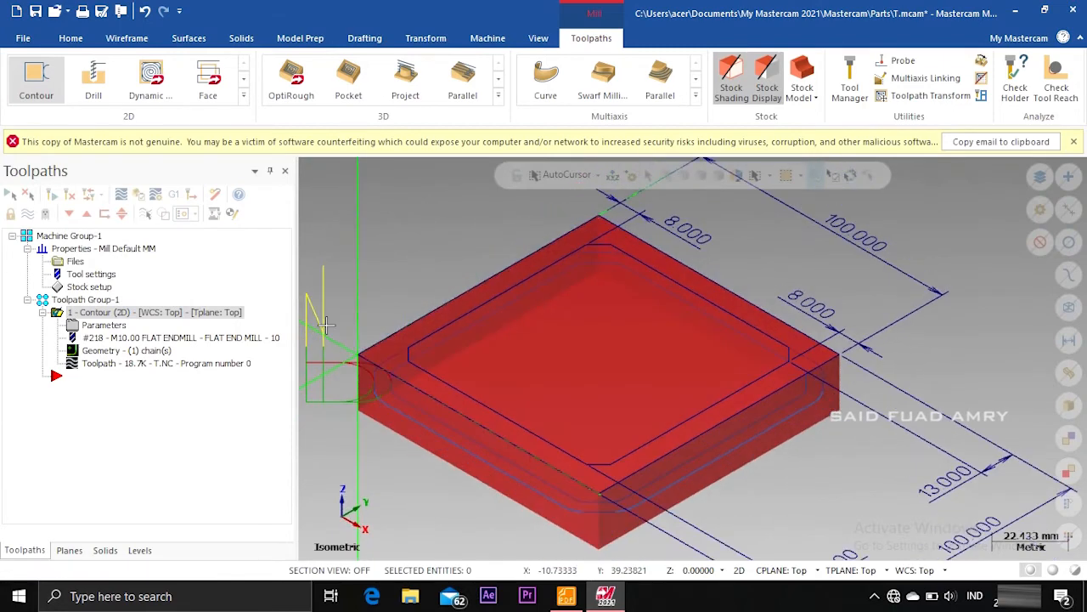
{"action": "scroll", "coordinate": [382, 435], "scroll_direction": "down", "scroll_amount": 3}
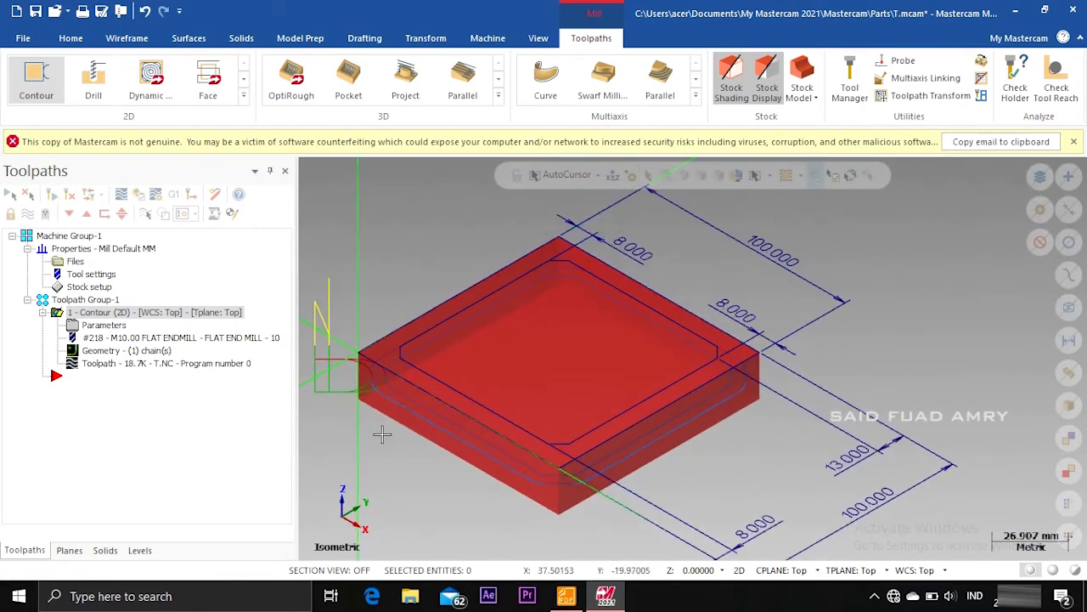
{"action": "scroll", "coordinate": [543, 255], "scroll_direction": "up", "scroll_amount": 2}
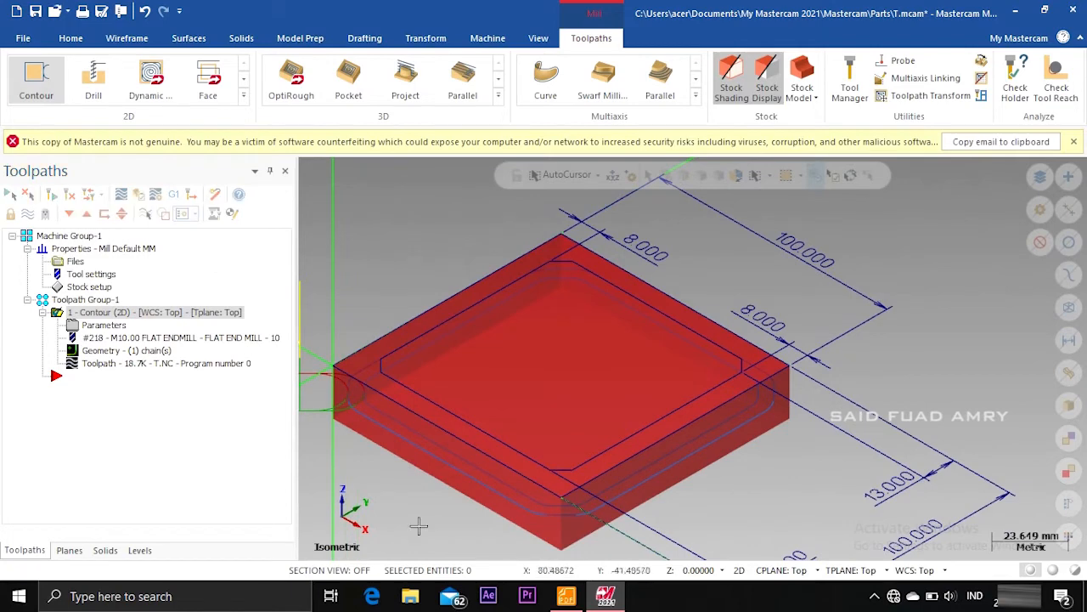
{"action": "left_click", "coordinate": [565, 596]}
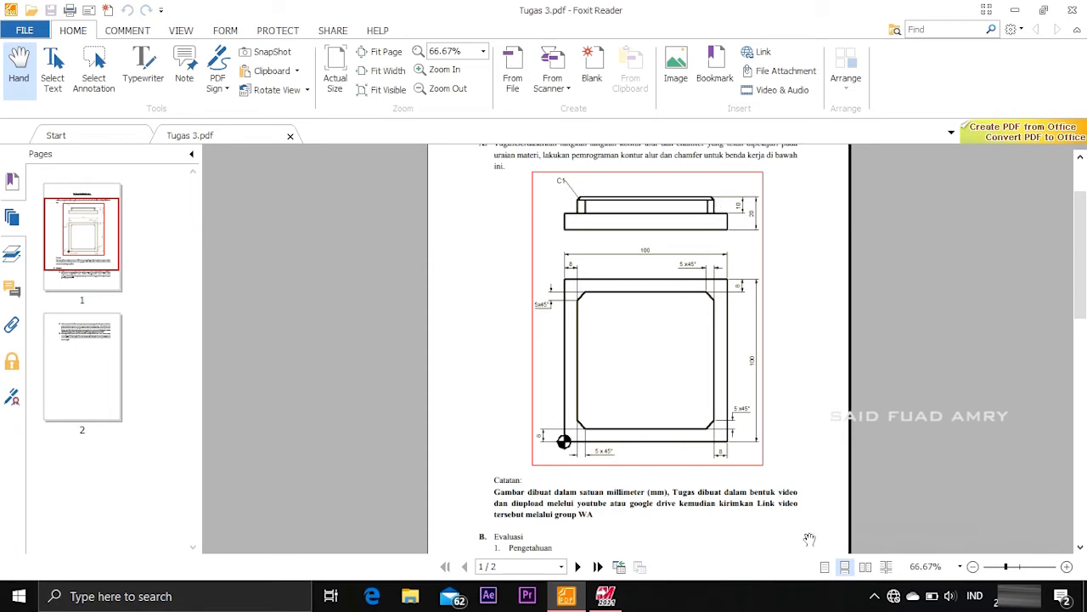
{"action": "left_click", "coordinate": [606, 596]}
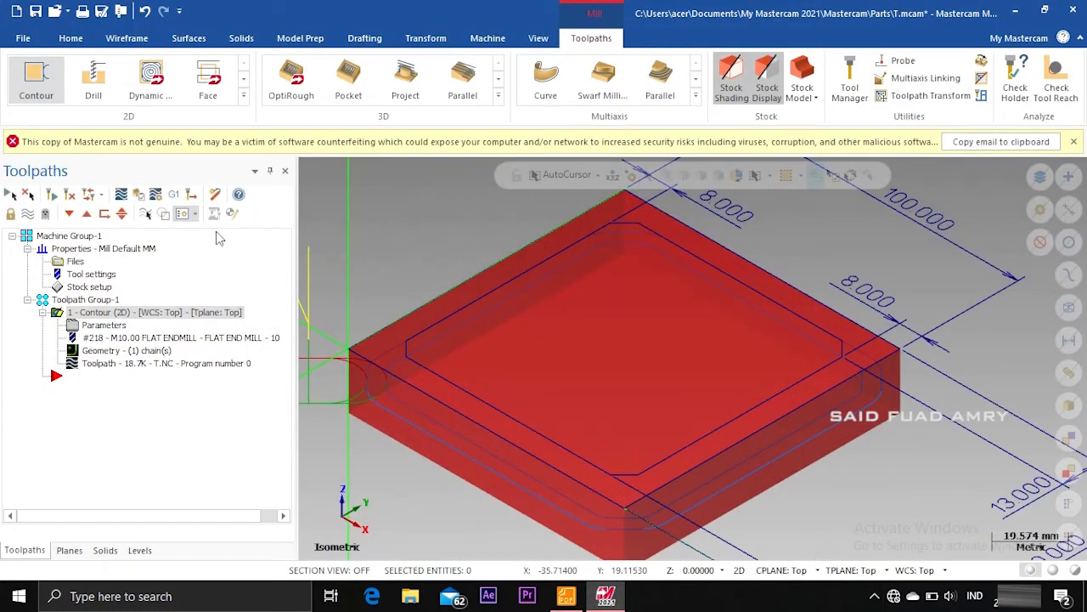
Step: Create a second contour toolpath on the closed chain of the inner square with cut corners
{"action": "left_click", "coordinate": [37, 77]}
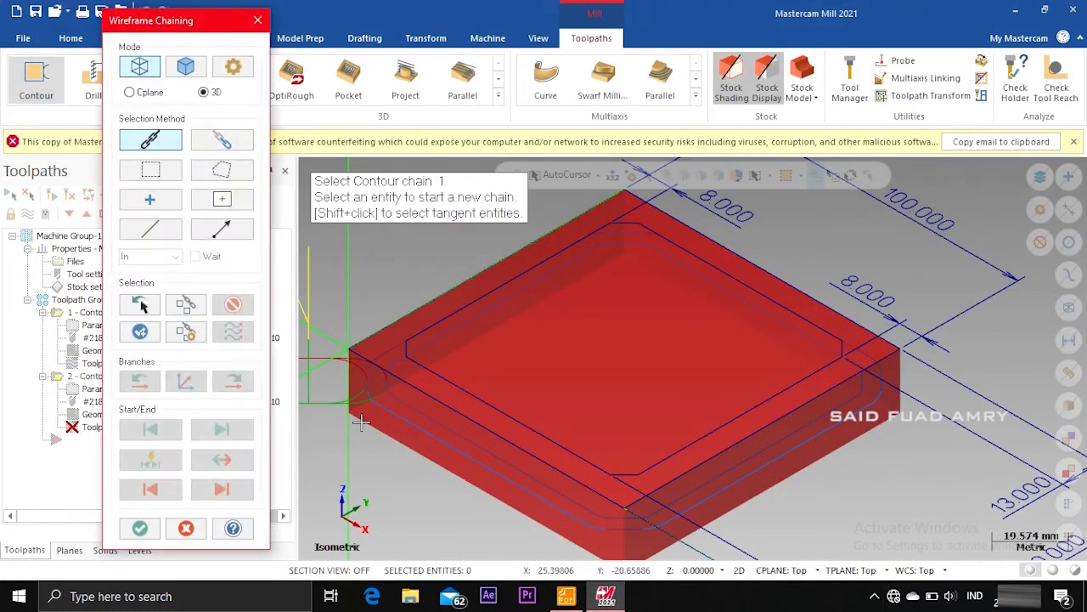
{"action": "left_click", "coordinate": [433, 370]}
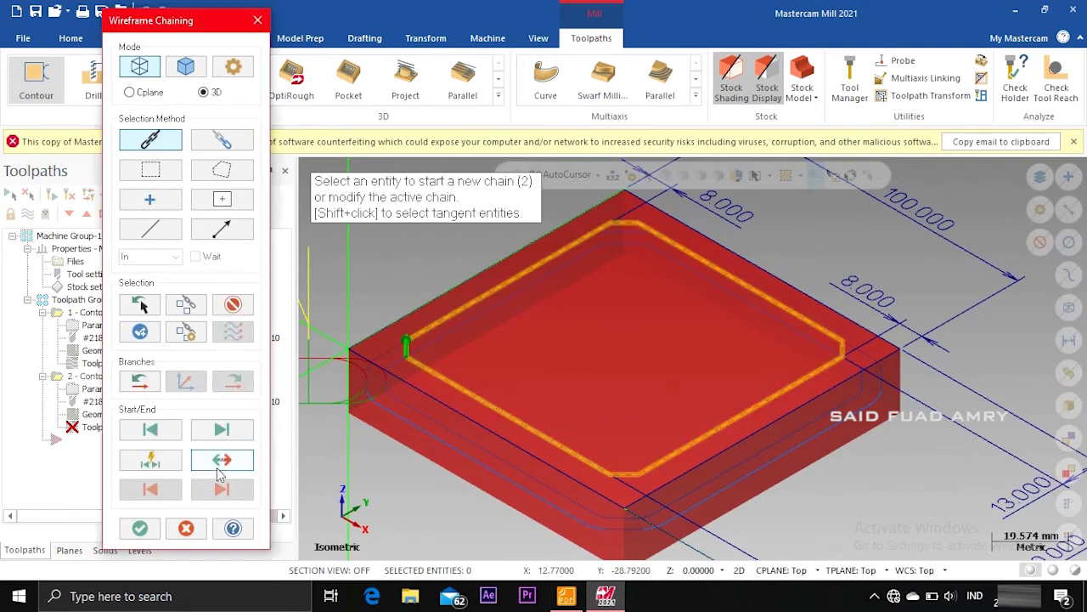
{"action": "left_click", "coordinate": [140, 527]}
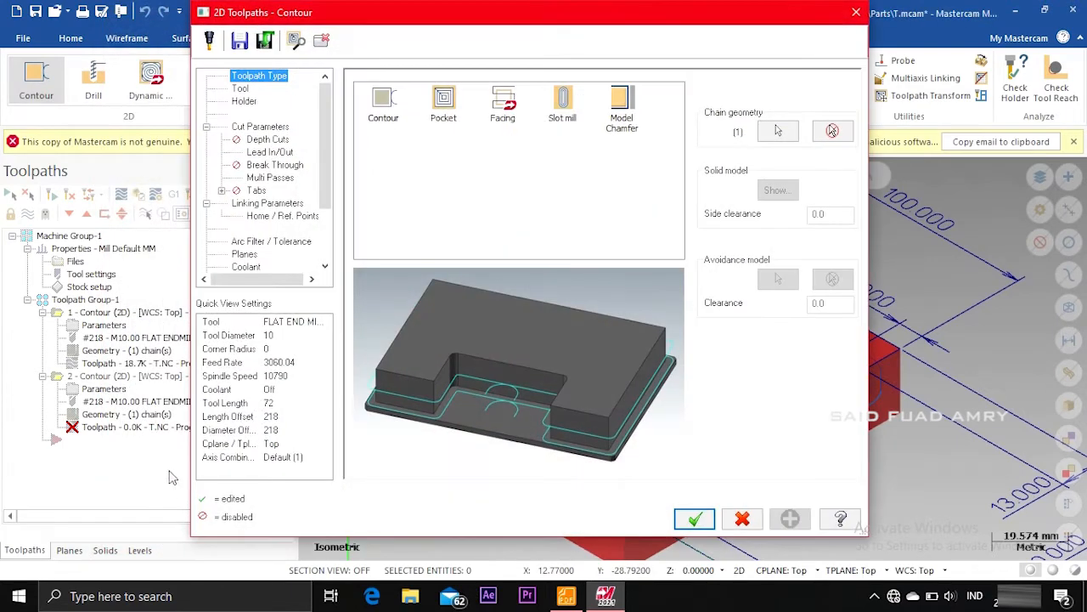
Step: Filter the tool library to chamfer mills and assign tool 244, the 10 mm CHAMFER MILL 10/90DEG, to the second contour
{"action": "left_click", "coordinate": [243, 90]}
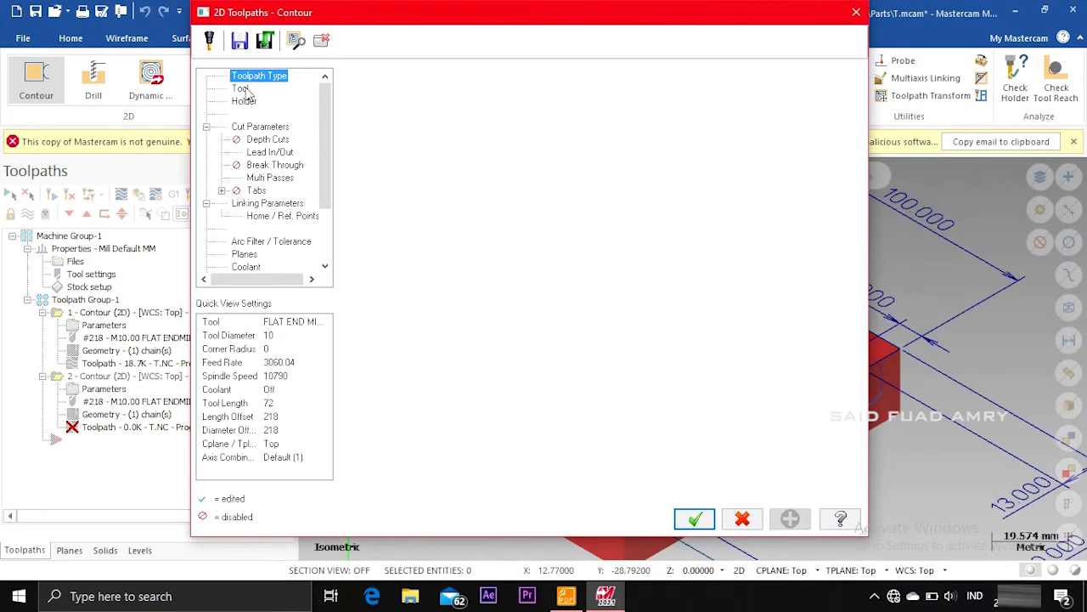
{"action": "left_click", "coordinate": [569, 339]}
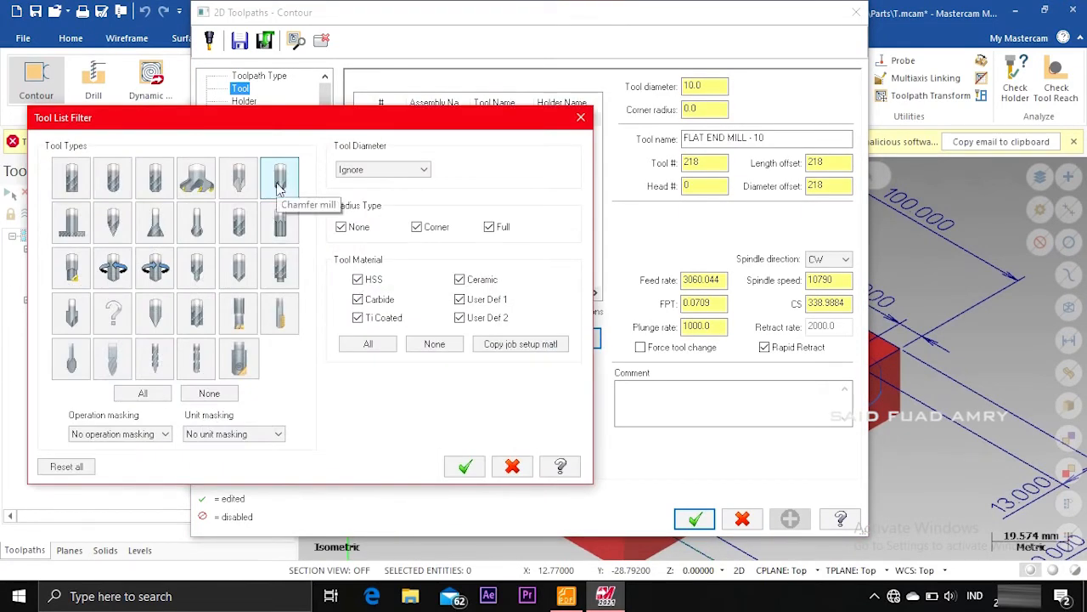
{"action": "left_click", "coordinate": [464, 466]}
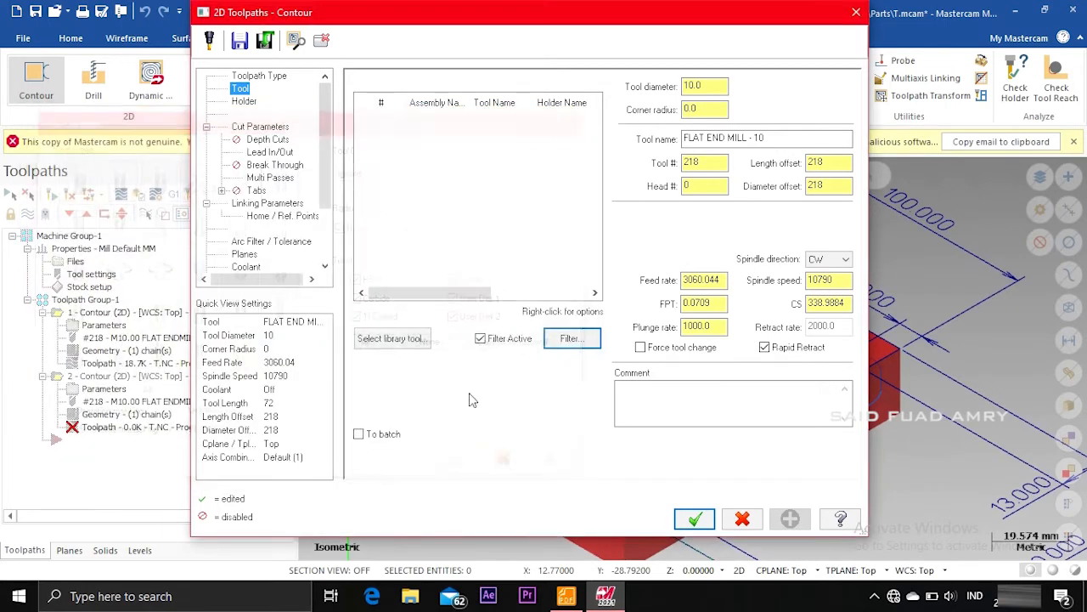
{"action": "left_click", "coordinate": [392, 337]}
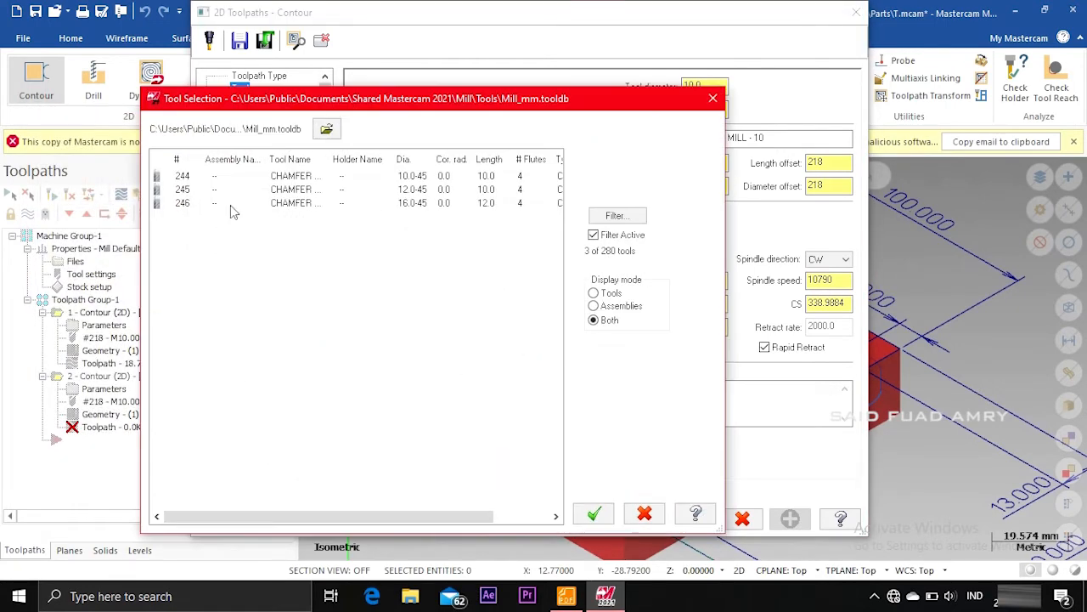
{"action": "left_click", "coordinate": [415, 176]}
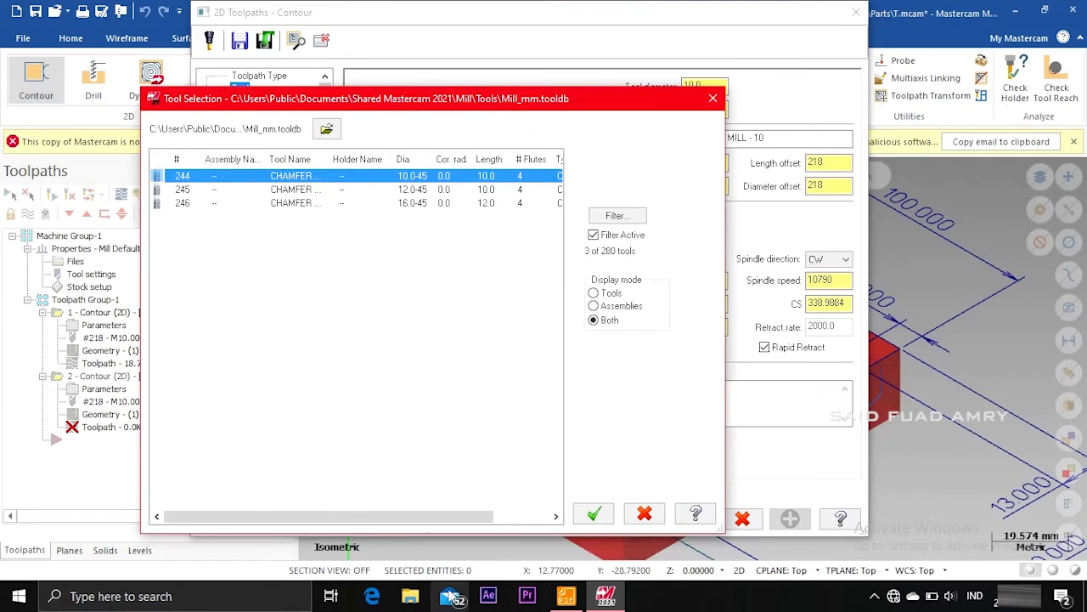
{"action": "left_click", "coordinate": [594, 513]}
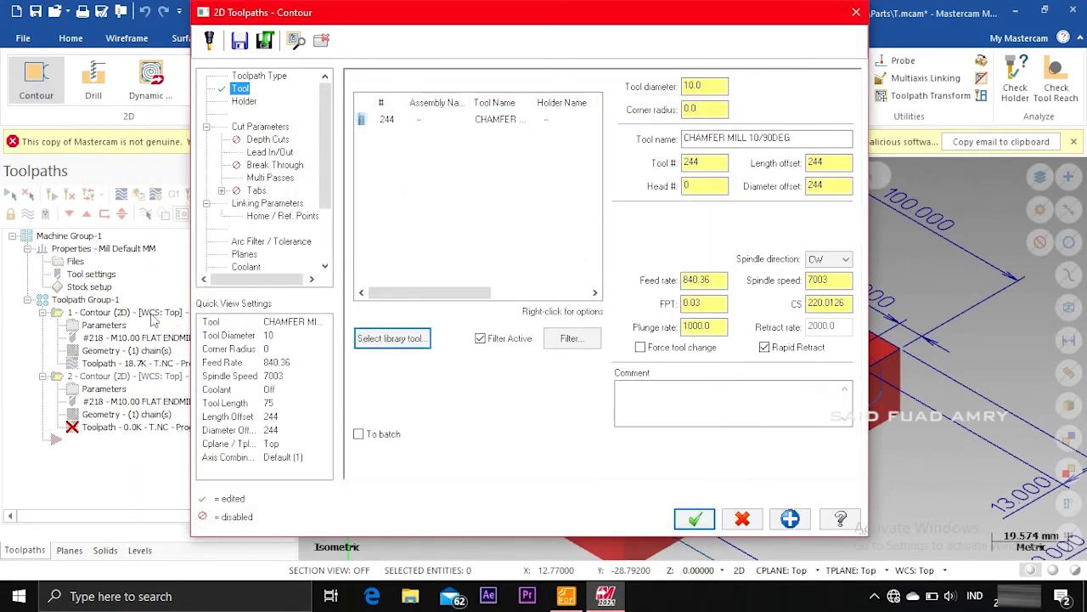
Step: Pick the B2C3-0020 holder for the chamfer mill and set the contour type to 2D chamfer
{"action": "left_click", "coordinate": [245, 101]}
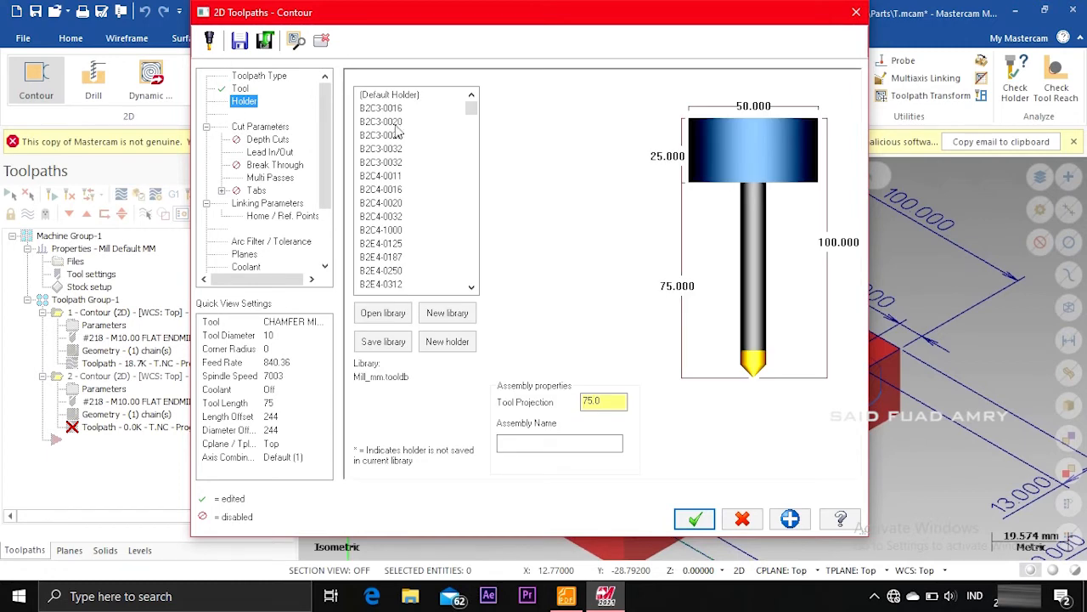
{"action": "left_click", "coordinate": [393, 124]}
{"action": "left_click", "coordinate": [259, 126]}
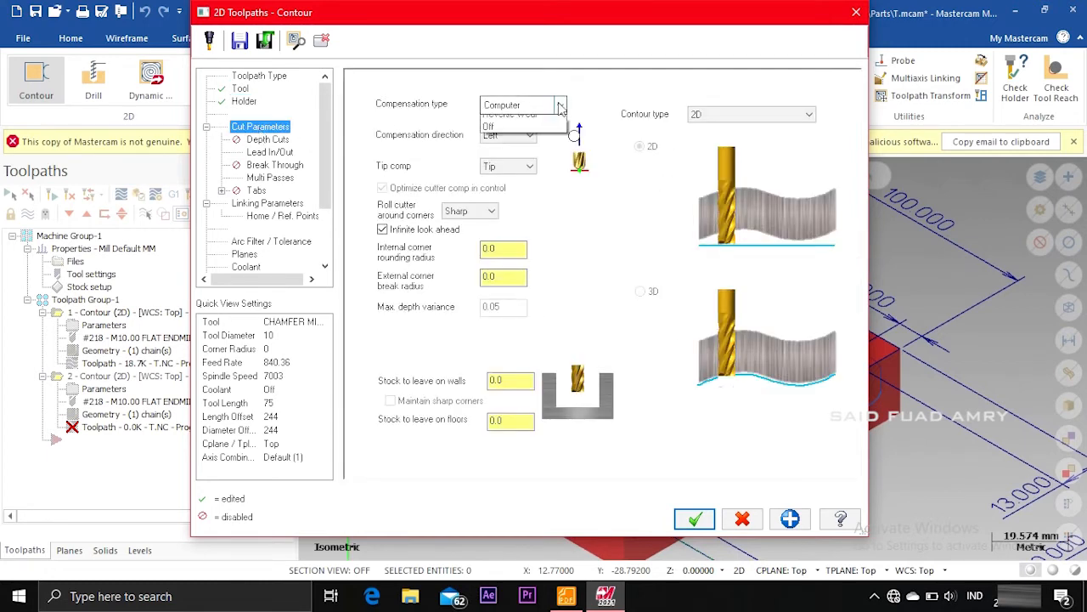
{"action": "left_click", "coordinate": [560, 106]}
{"action": "left_click", "coordinate": [560, 105]}
{"action": "left_click", "coordinate": [729, 114]}
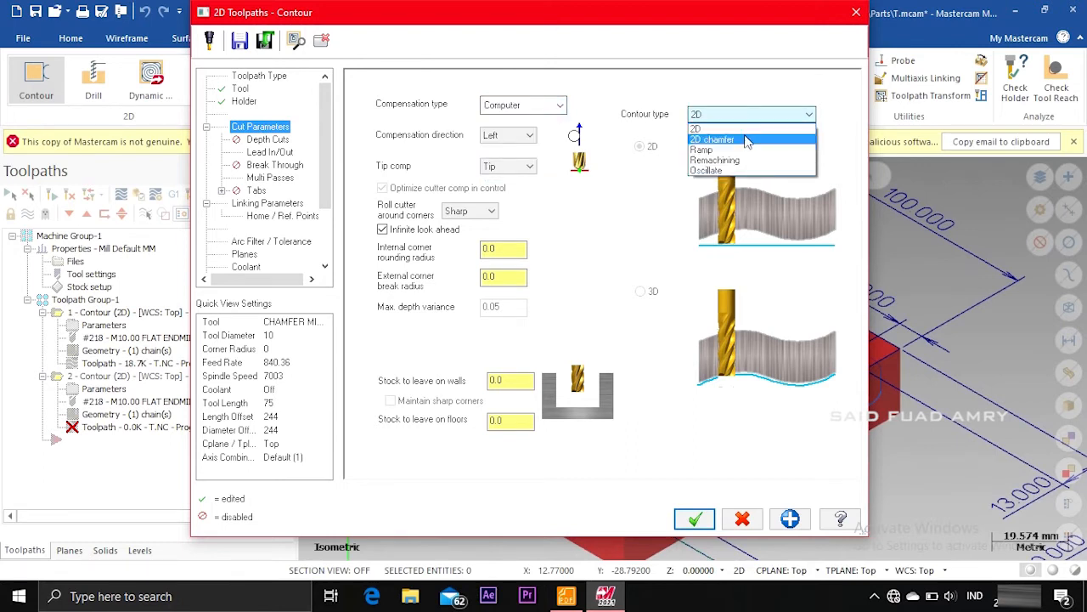
{"action": "left_click", "coordinate": [746, 139]}
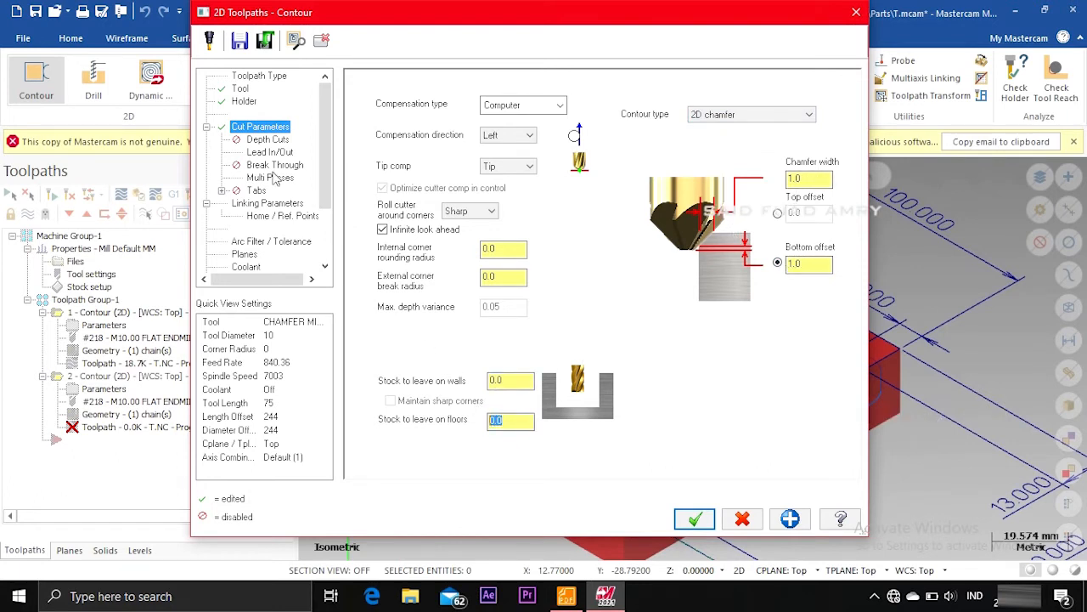
Step: Turn off multi passes for the chamfer toolpath and check its lead in/out settings
{"action": "left_click", "coordinate": [259, 141]}
{"action": "left_click", "coordinate": [271, 178]}
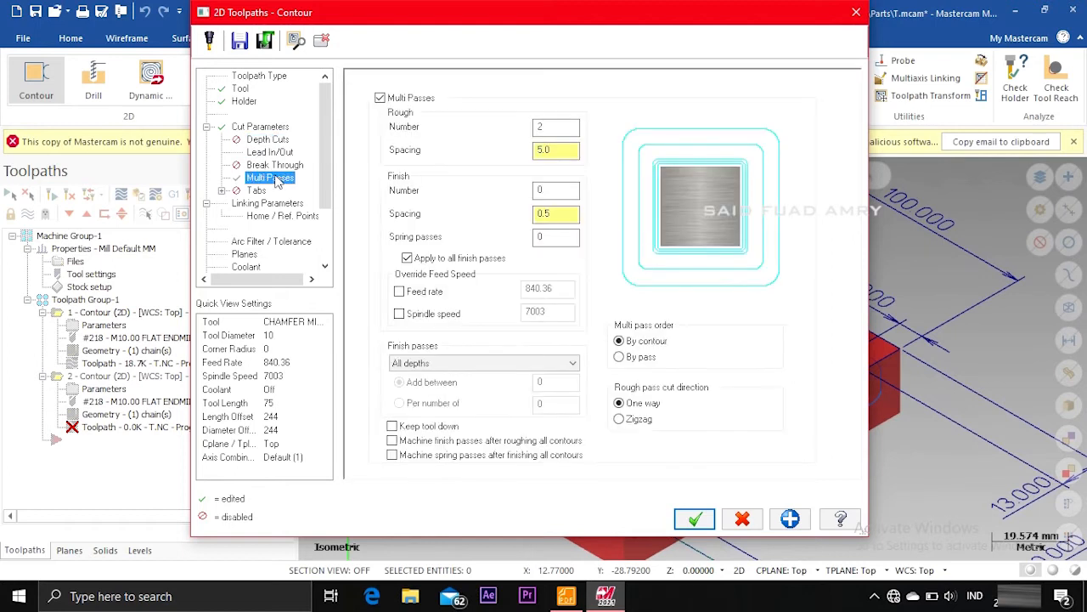
{"action": "left_click", "coordinate": [380, 97]}
{"action": "left_click", "coordinate": [270, 152]}
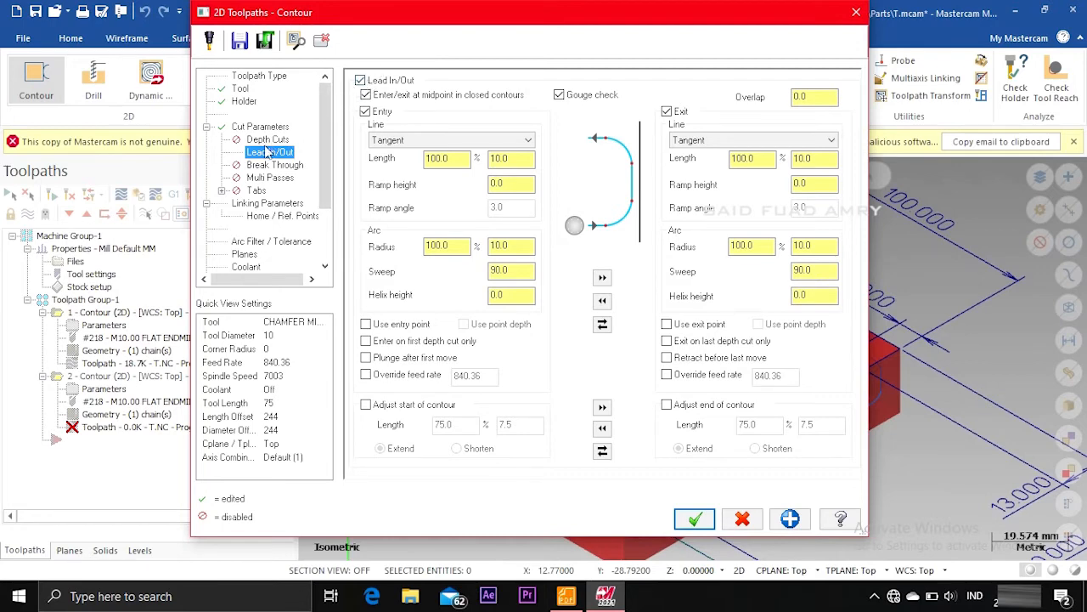
Step: Set the chamfer toolpath's linking depth to 0 and accept the parameters to generate it
{"action": "left_click", "coordinate": [256, 191]}
{"action": "left_click", "coordinate": [266, 204]}
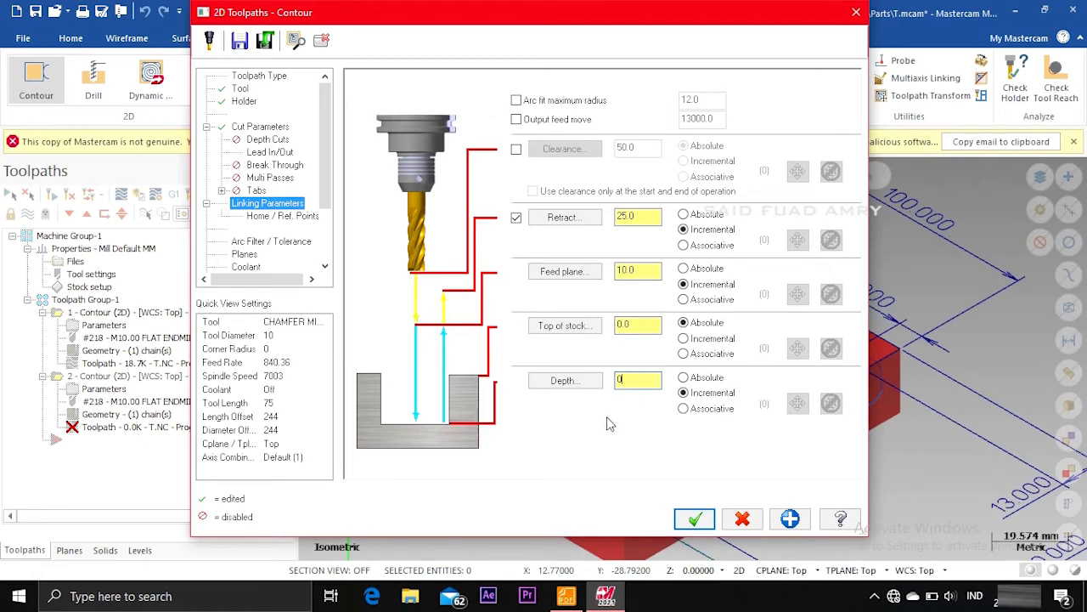
{"action": "left_click", "coordinate": [692, 520]}
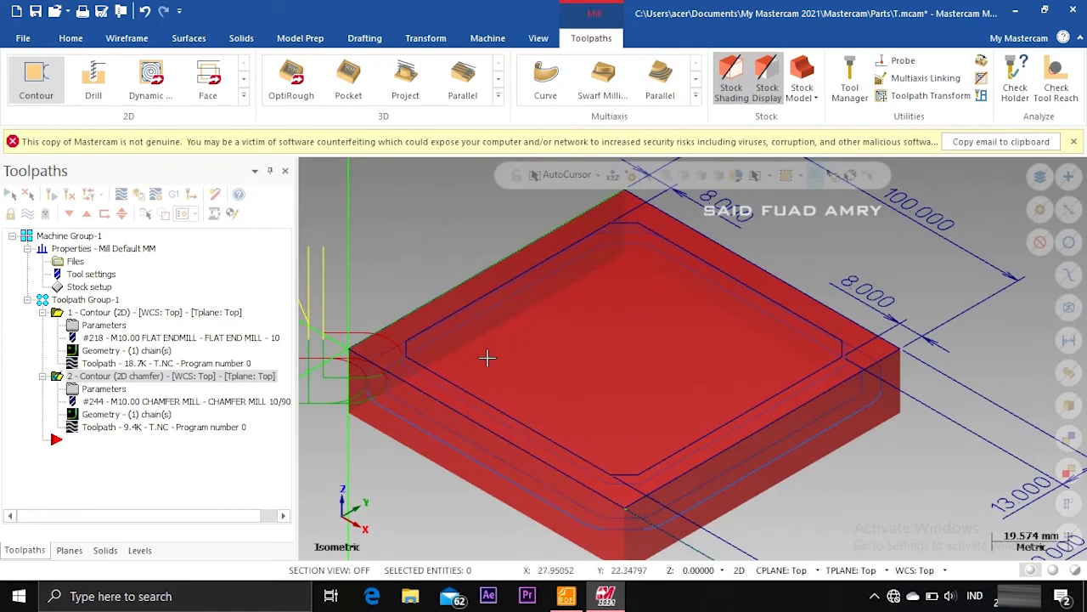
Step: Examine the generated toolpaths against the stock from the top, from the right and at a tilted angle
{"action": "right_click", "coordinate": [396, 241]}
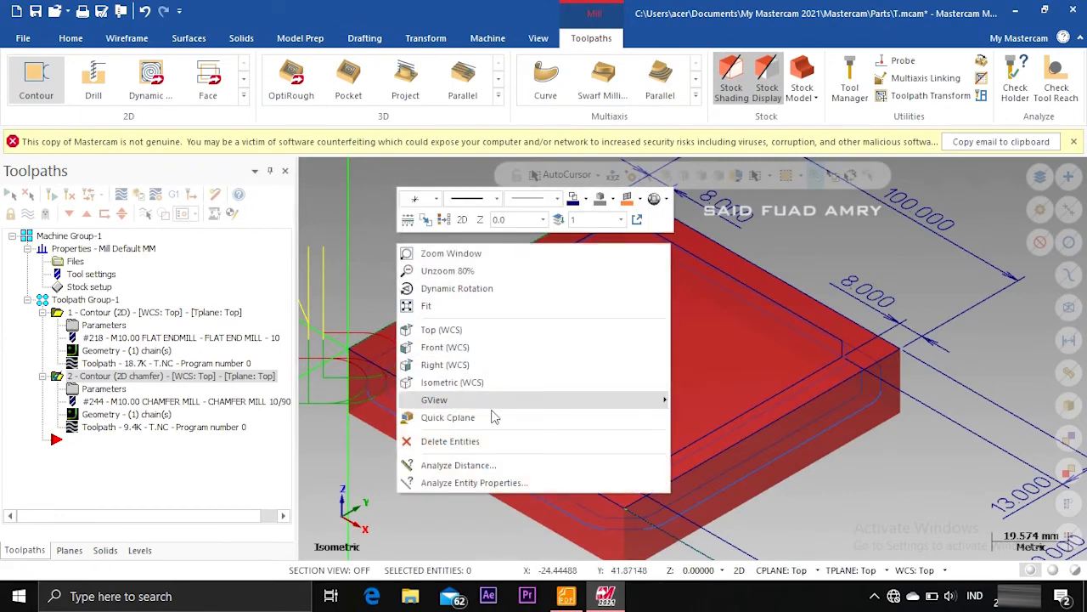
{"action": "left_click", "coordinate": [461, 331]}
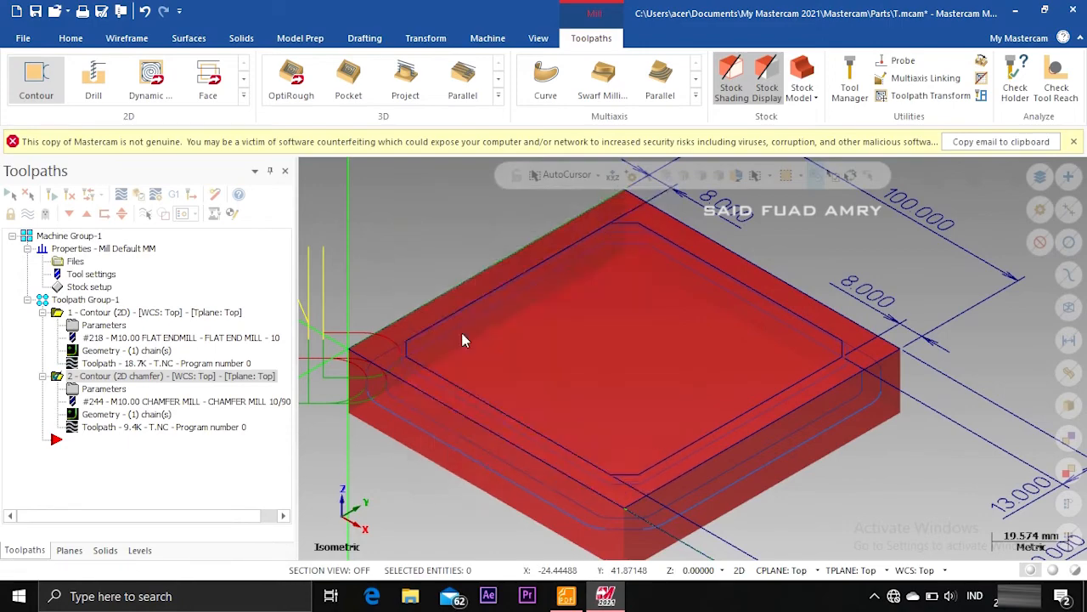
{"action": "right_click", "coordinate": [539, 316]}
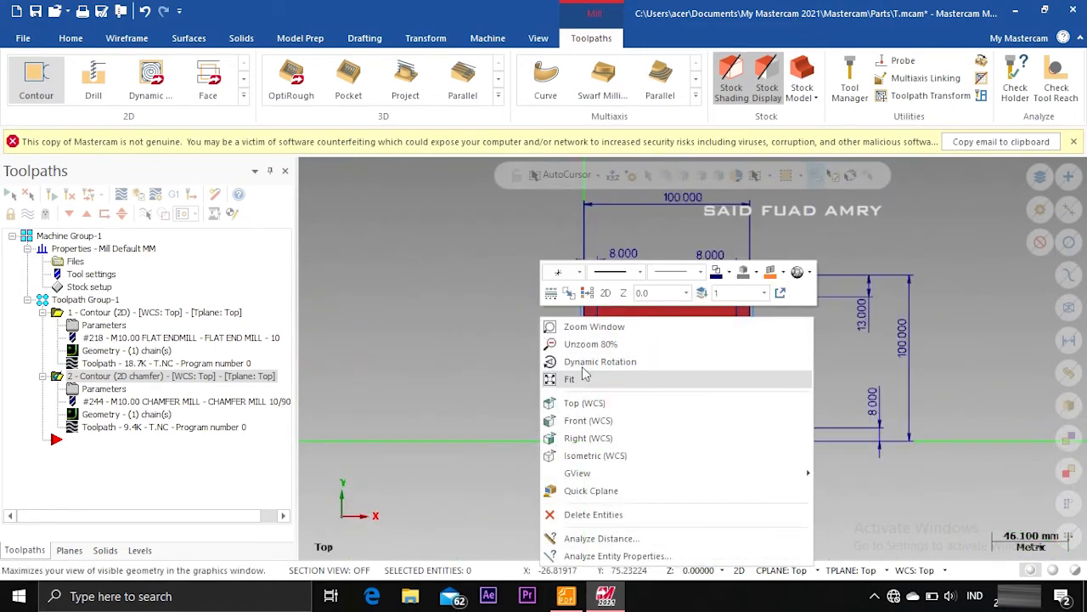
{"action": "left_click", "coordinate": [587, 437]}
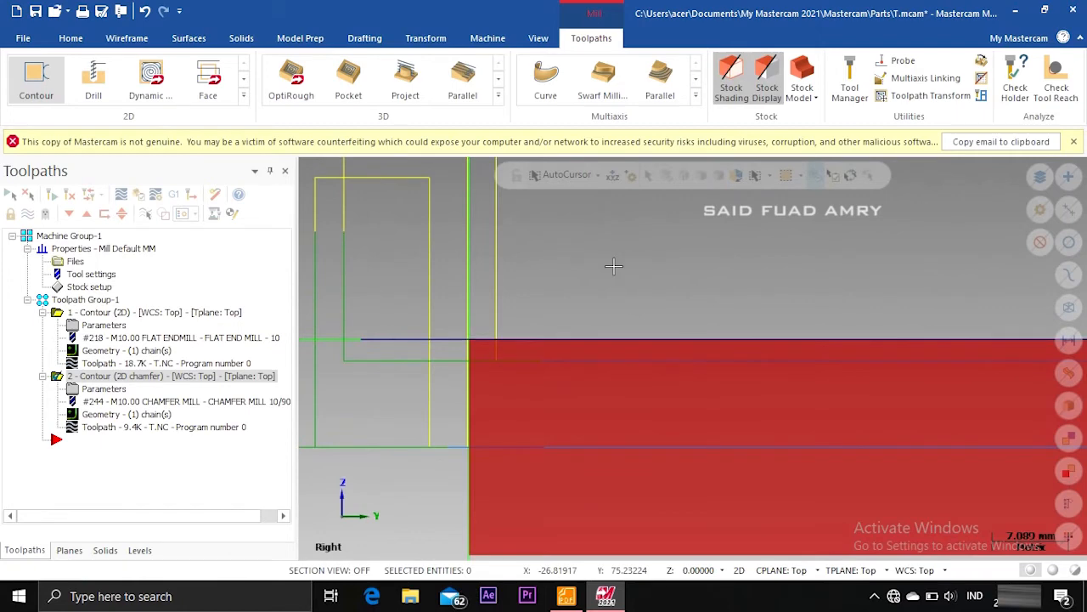
{"action": "scroll", "coordinate": [578, 273], "scroll_direction": "up", "scroll_amount": 1}
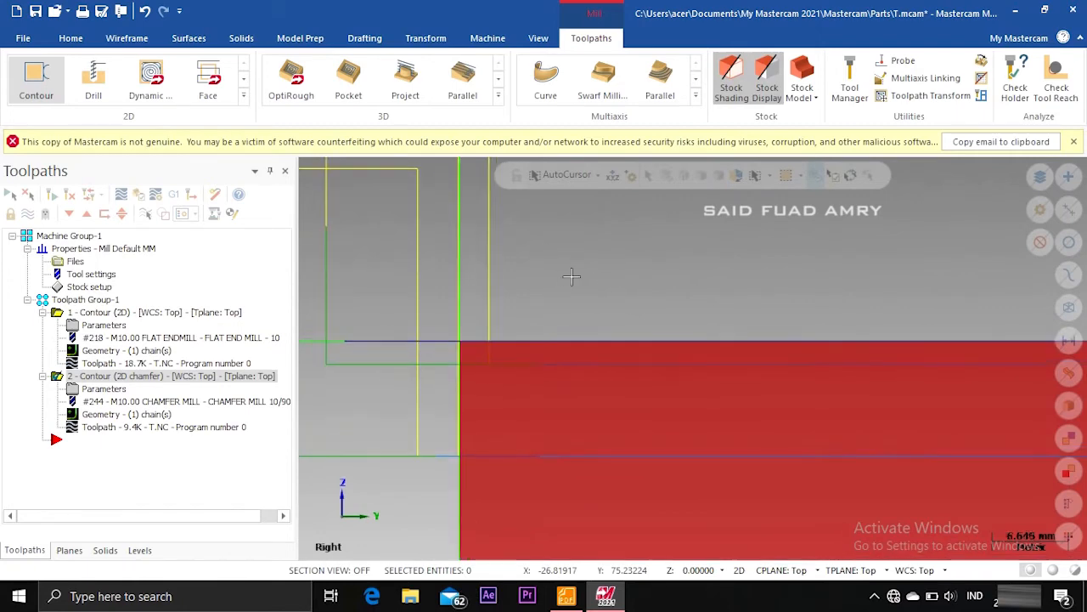
{"action": "mouse_move", "coordinate": [624, 248]}
{"action": "middle_mouse_down"}
{"action": "mouse_move", "coordinate": [757, 403]}
{"action": "mouse_move", "coordinate": [685, 359]}
{"action": "mouse_move", "coordinate": [621, 297]}
{"action": "mouse_move", "coordinate": [638, 238]}
{"action": "middle_mouse_up"}
{"action": "right_click", "coordinate": [645, 249]}
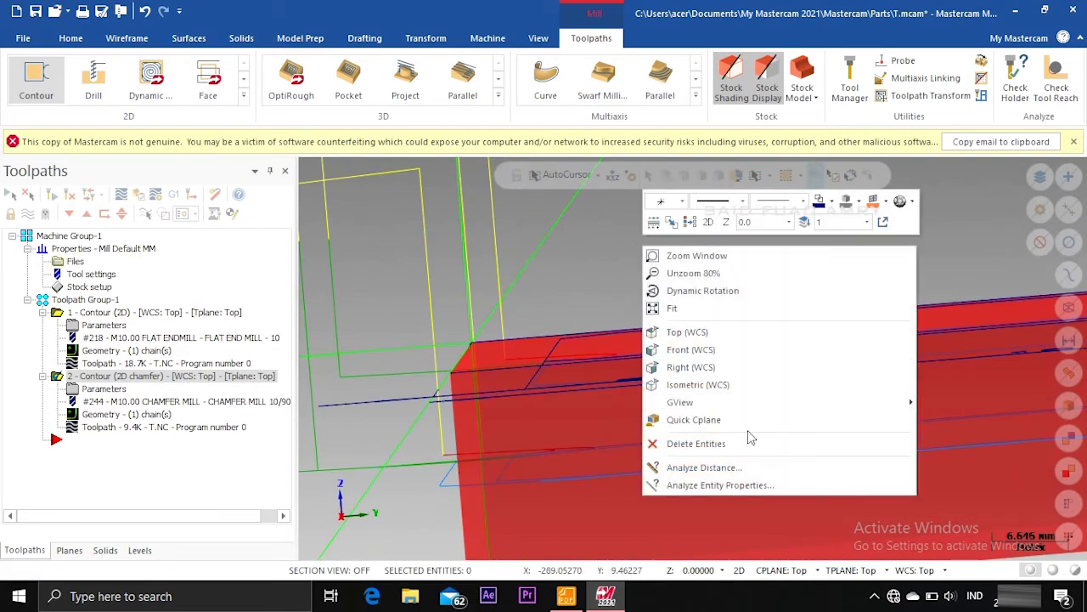
{"action": "left_click", "coordinate": [696, 385]}
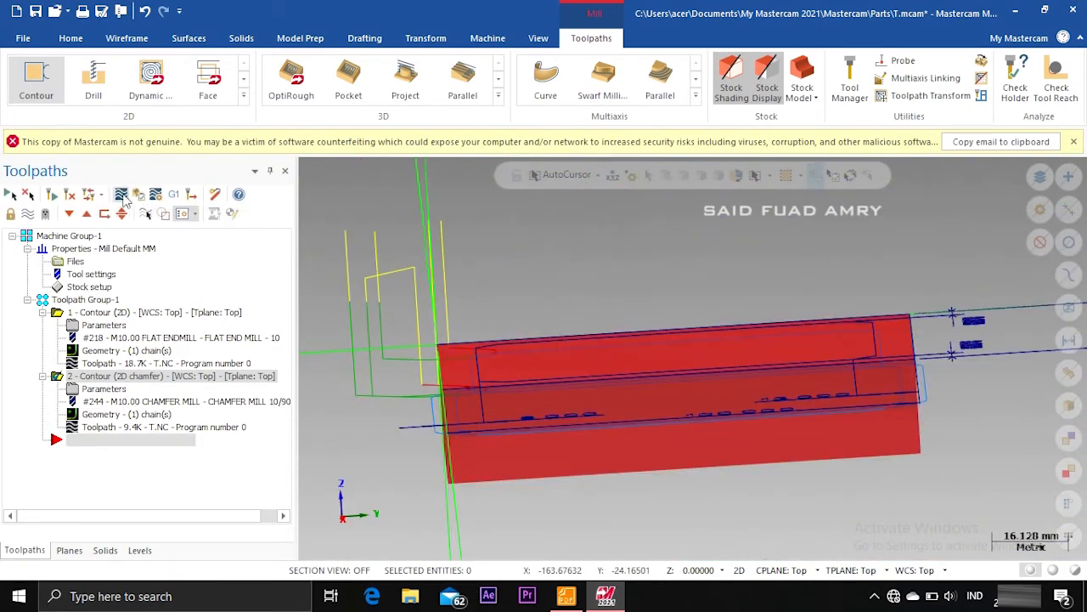
Step: Backplot the 2D chamfer toolpath and slow down its playback
{"action": "left_click", "coordinate": [122, 196]}
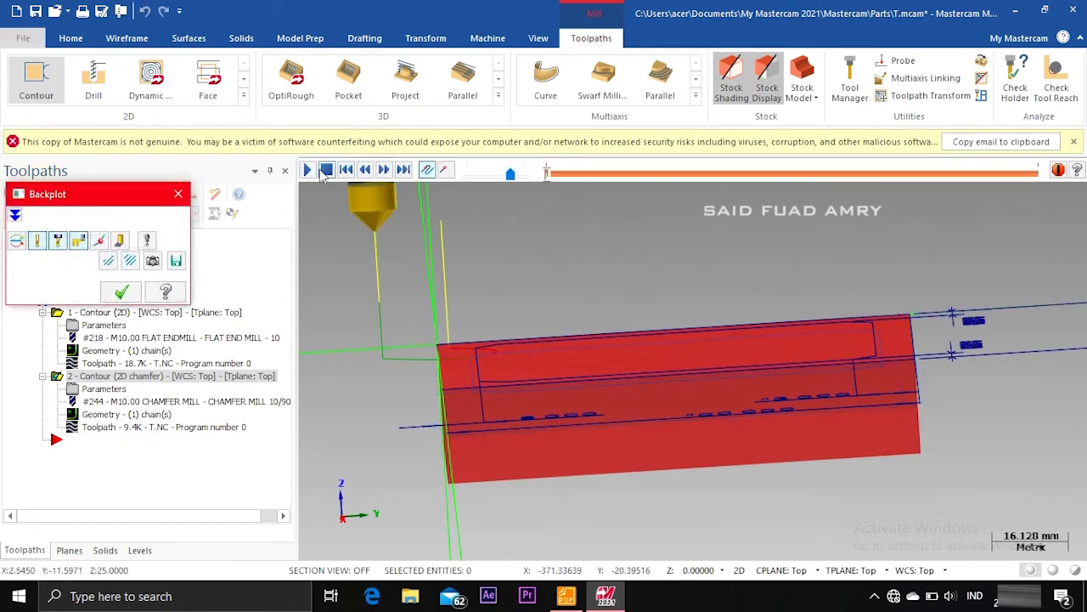
{"action": "left_click", "coordinate": [309, 170]}
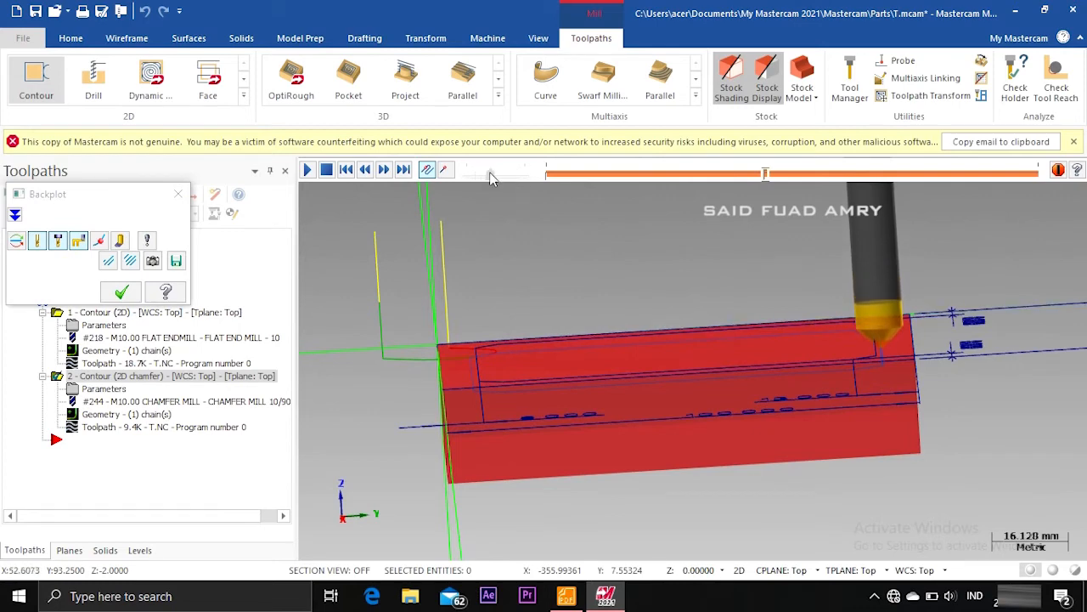
{"action": "mouse_move", "coordinate": [483, 174]}
{"action": "left_mouse_down"}
{"action": "mouse_move", "coordinate": [527, 174]}
{"action": "mouse_move", "coordinate": [484, 175]}
{"action": "mouse_move", "coordinate": [526, 190]}
{"action": "mouse_move", "coordinate": [480, 190]}
{"action": "left_mouse_up"}
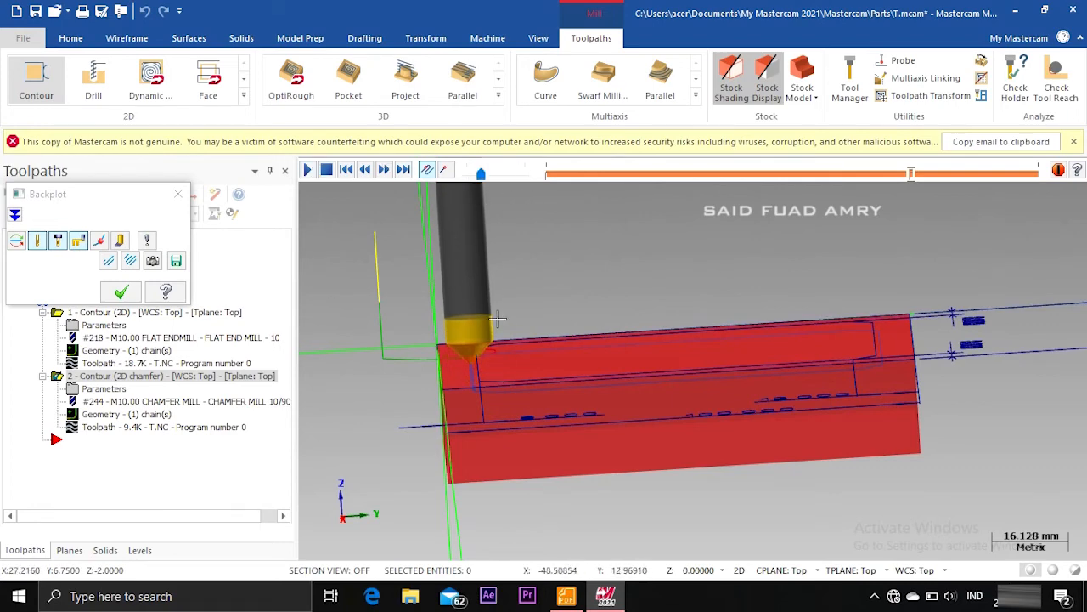
Step: Examine the chamfer mill's tip against the part edge up close, restore the isometric view and close the backplot
{"action": "scroll", "coordinate": [492, 350], "scroll_direction": "up", "scroll_amount": 6}
{"action": "mouse_move", "coordinate": [493, 346]}
{"action": "middle_mouse_down"}
{"action": "mouse_move", "coordinate": [470, 334]}
{"action": "mouse_move", "coordinate": [491, 341]}
{"action": "middle_mouse_up"}
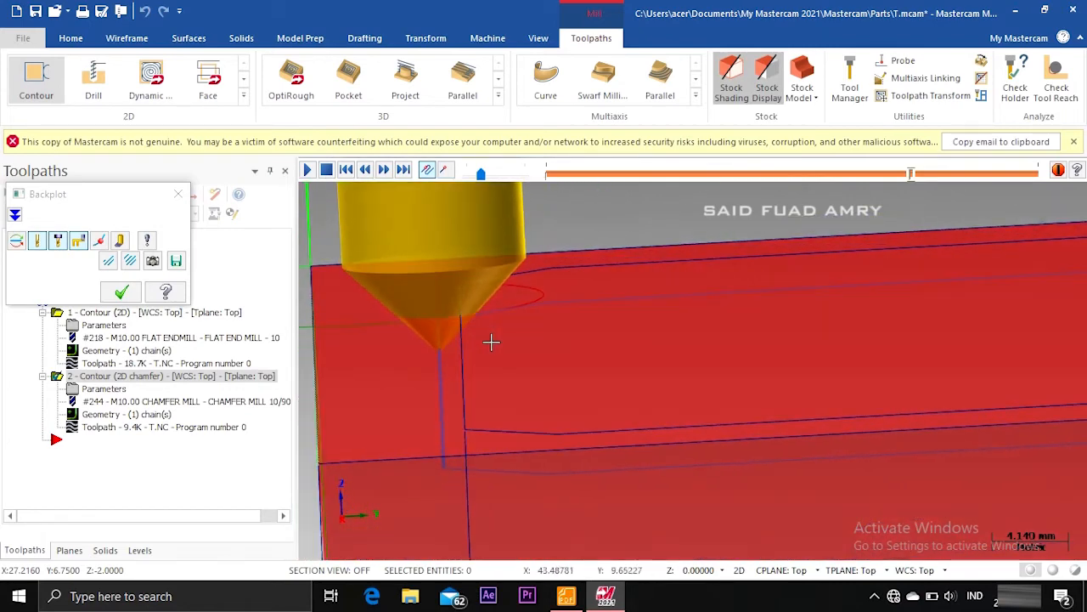
{"action": "scroll", "coordinate": [493, 344], "scroll_direction": "up", "scroll_amount": 1}
{"action": "scroll", "coordinate": [497, 345], "scroll_direction": "down", "scroll_amount": 4}
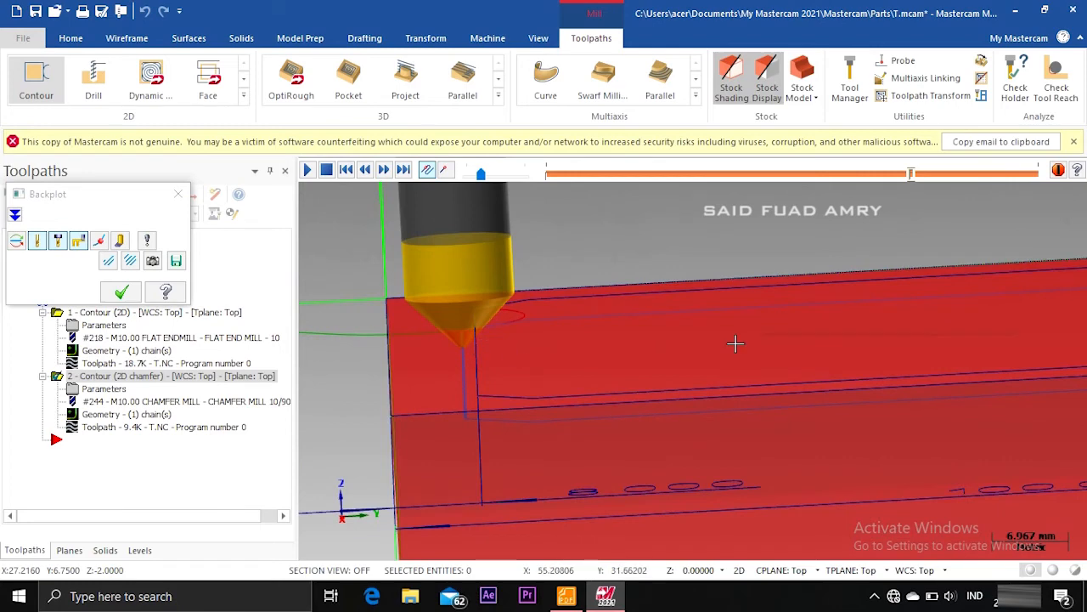
{"action": "right_click", "coordinate": [735, 343]}
{"action": "left_click", "coordinate": [788, 229]}
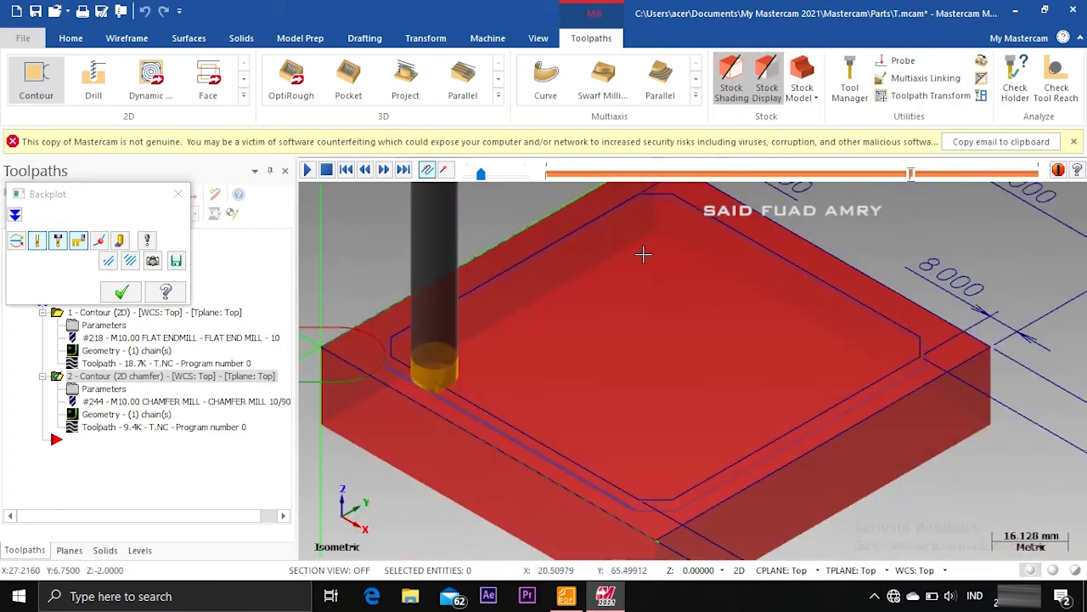
{"action": "left_click", "coordinate": [122, 292]}
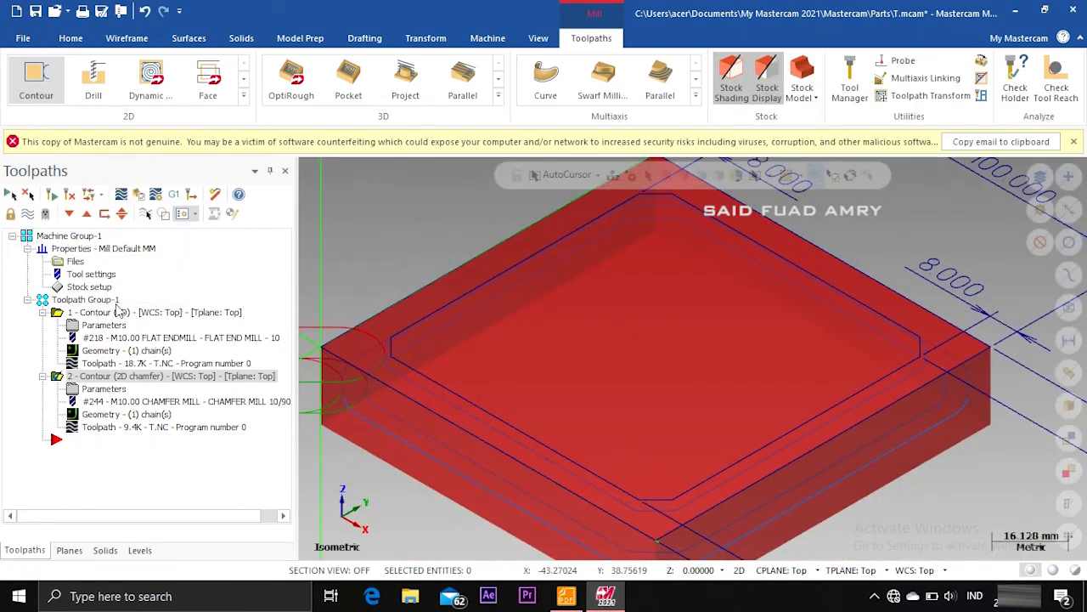
Step: Collapse both contour operations in the toolpath list and play their full material removal in Verify
{"action": "left_click", "coordinate": [43, 313]}
{"action": "left_click", "coordinate": [43, 326]}
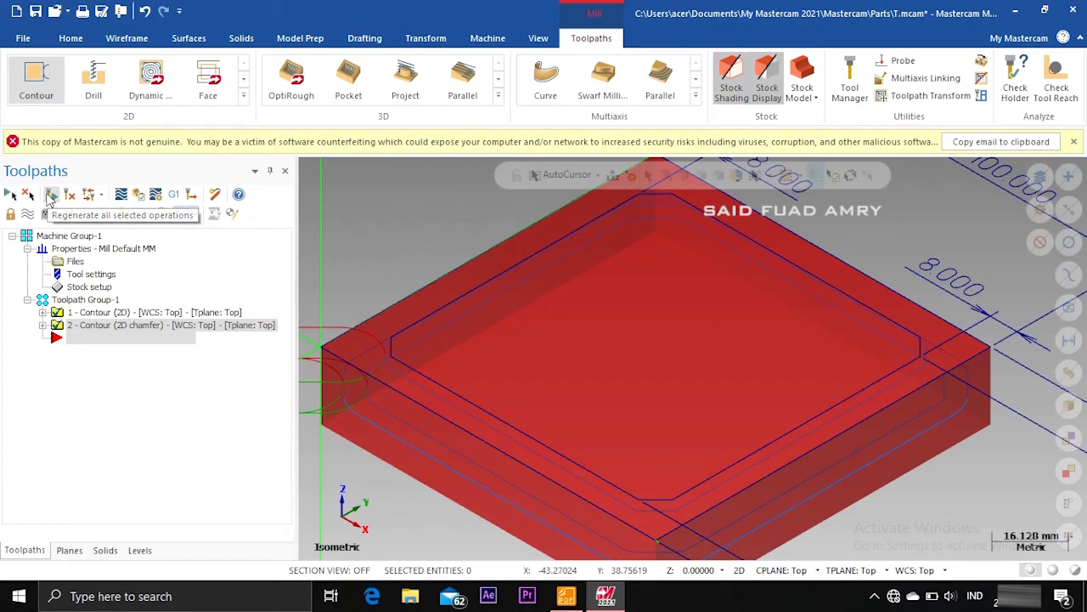
{"action": "left_click", "coordinate": [139, 200]}
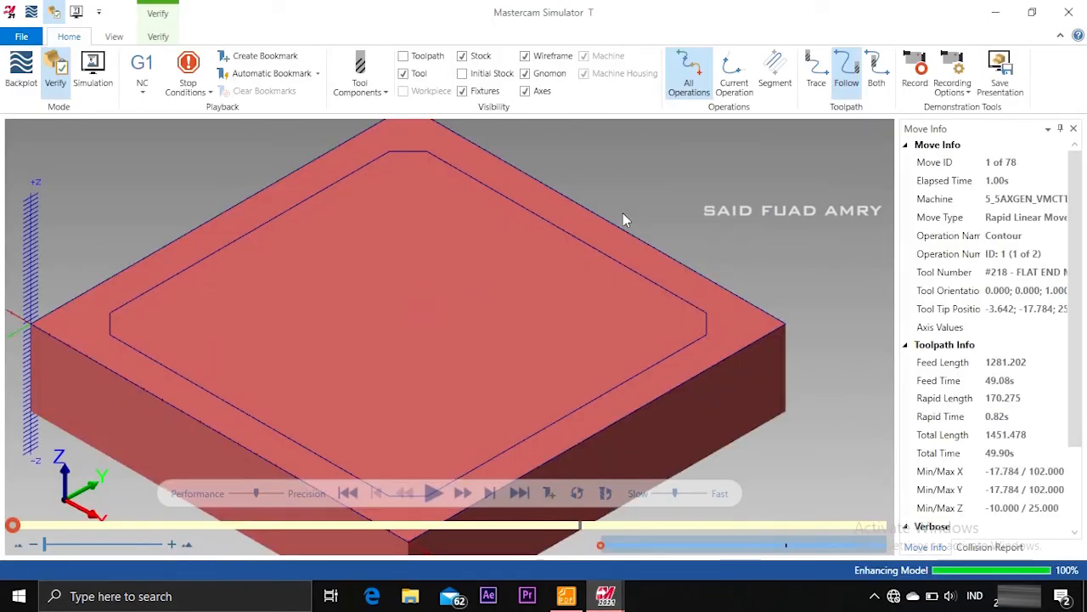
{"action": "scroll", "coordinate": [651, 224], "scroll_direction": "up", "scroll_amount": 2}
{"action": "scroll", "coordinate": [671, 254], "scroll_direction": "down", "scroll_amount": 5}
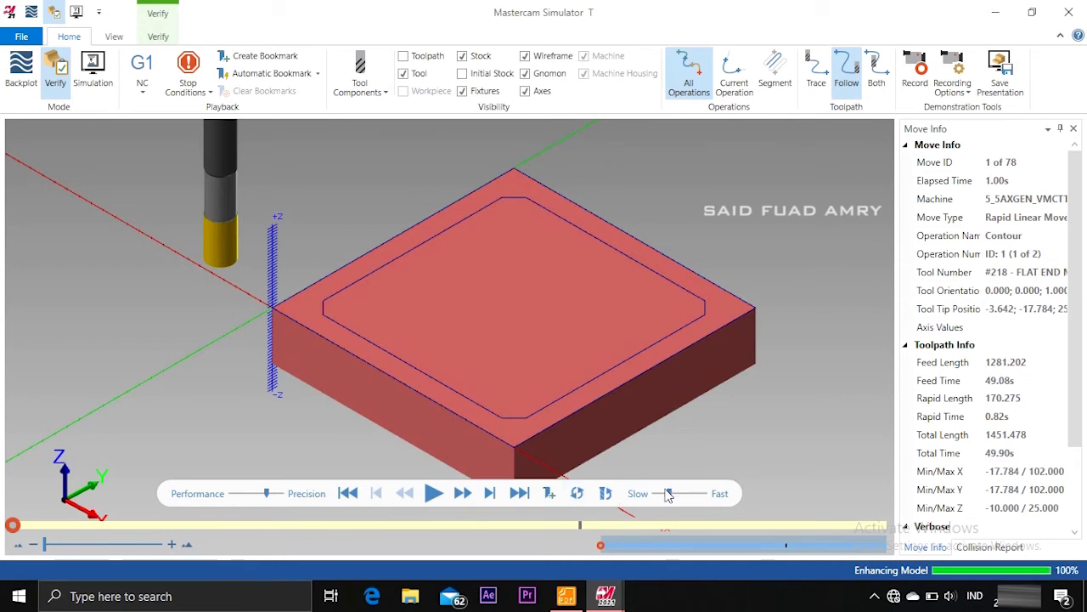
{"action": "left_click", "coordinate": [434, 493]}
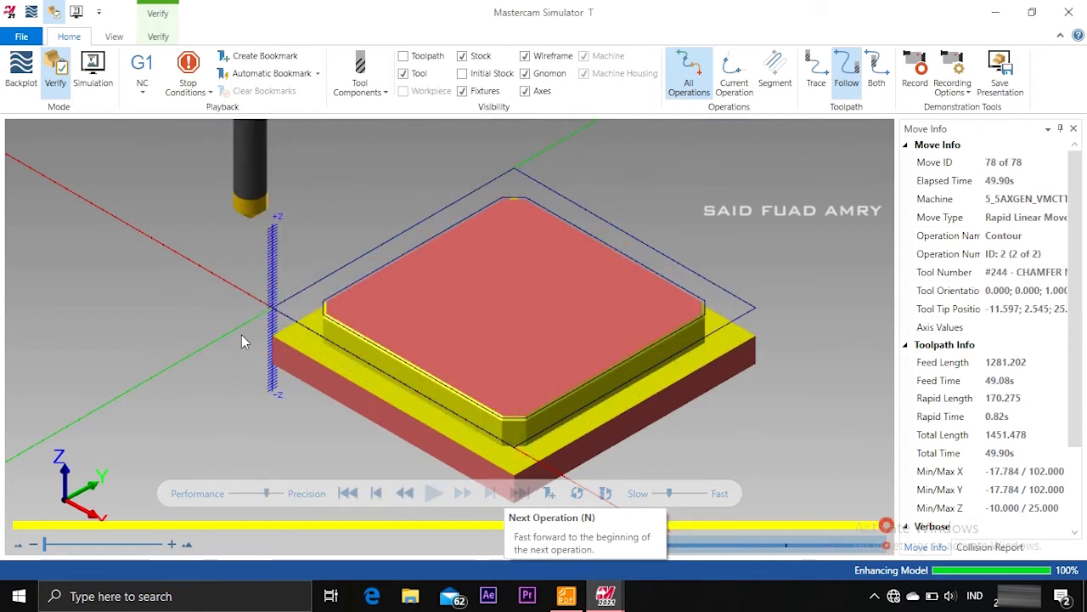
Step: Examine the machined part in Verify from the front, from the top and in isometric view
{"action": "right_click", "coordinate": [335, 262]}
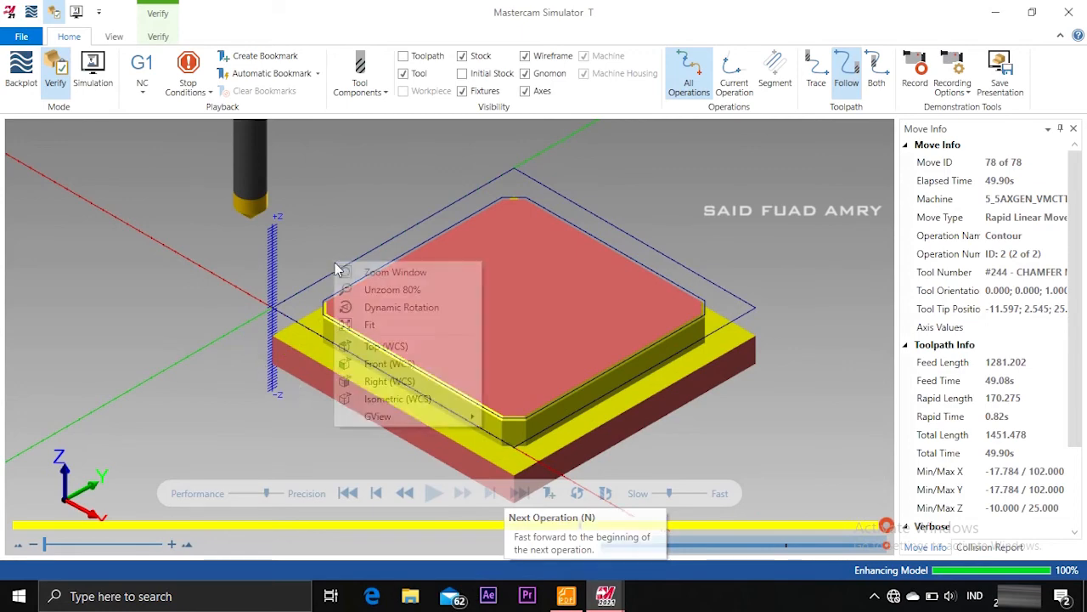
{"action": "left_click", "coordinate": [384, 364]}
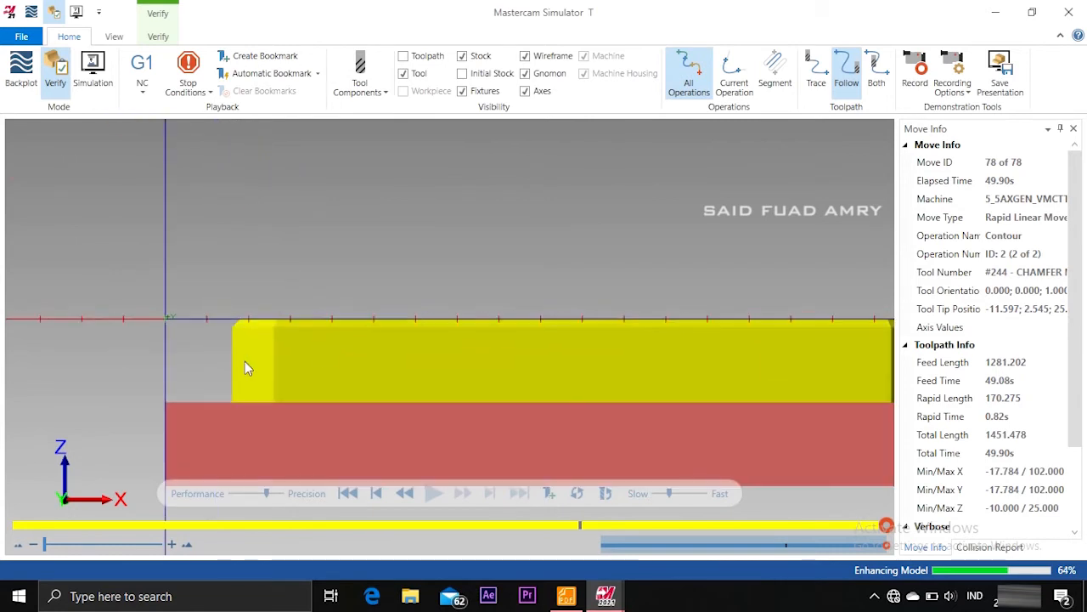
{"action": "right_click", "coordinate": [257, 358]}
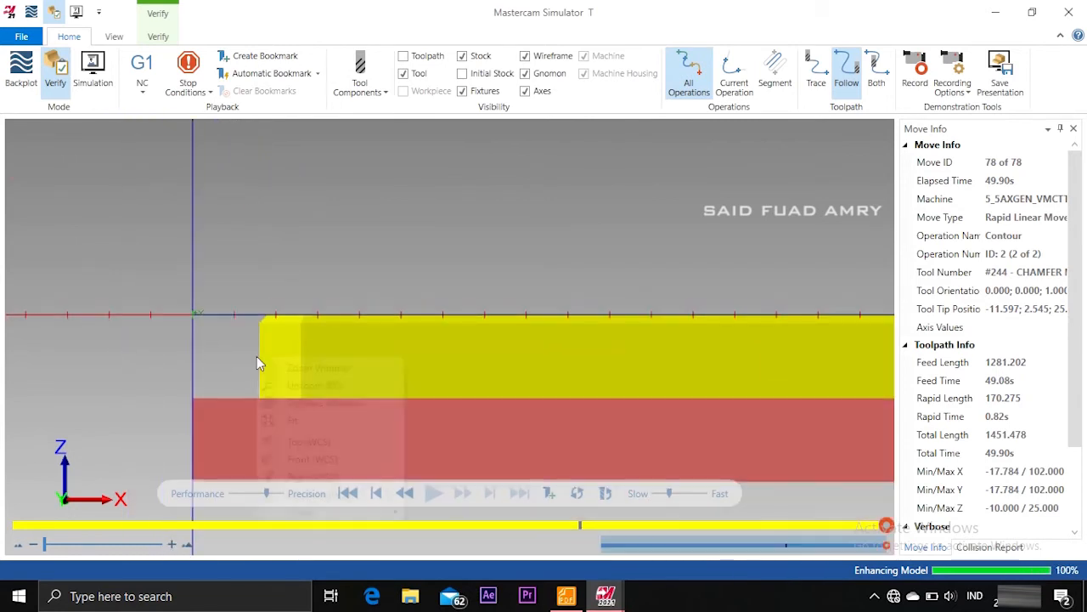
{"action": "left_click", "coordinate": [332, 442]}
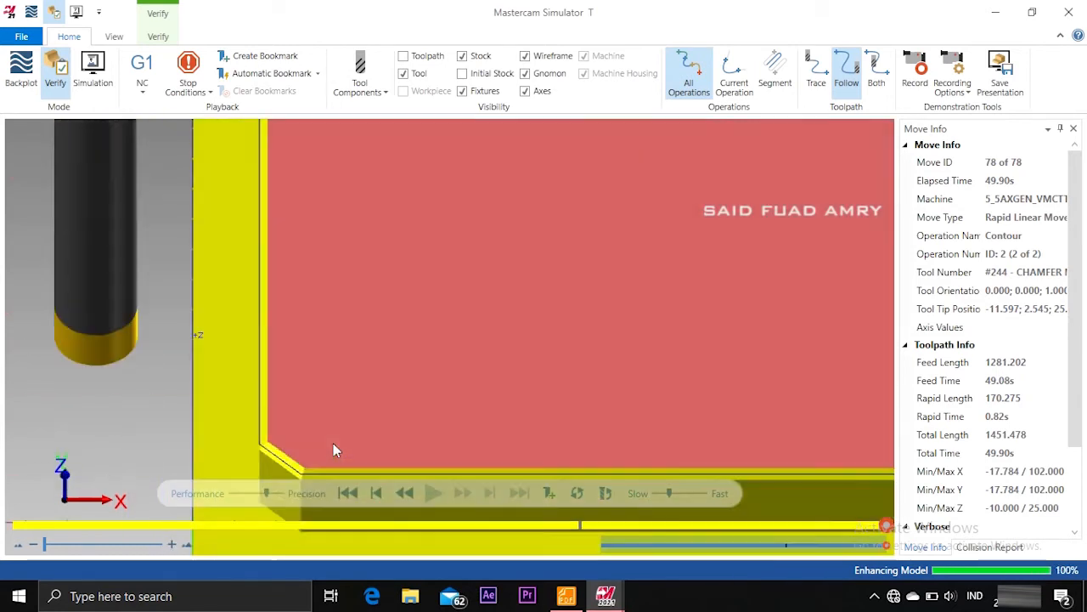
{"action": "scroll", "coordinate": [319, 349], "scroll_direction": "down", "scroll_amount": 6}
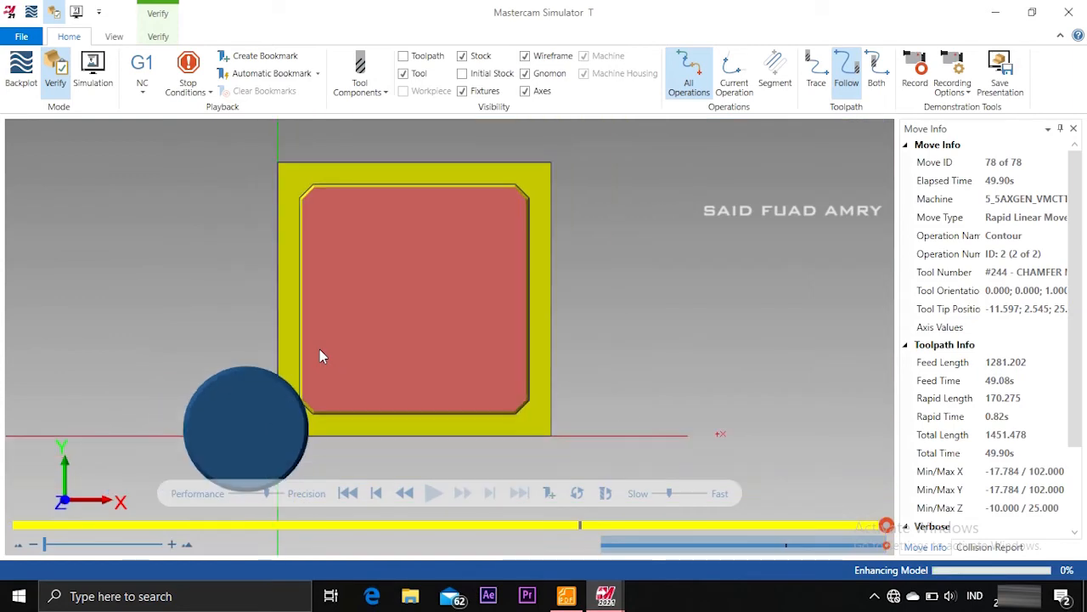
{"action": "scroll", "coordinate": [364, 272], "scroll_direction": "up", "scroll_amount": 1}
{"action": "right_click", "coordinate": [365, 272]}
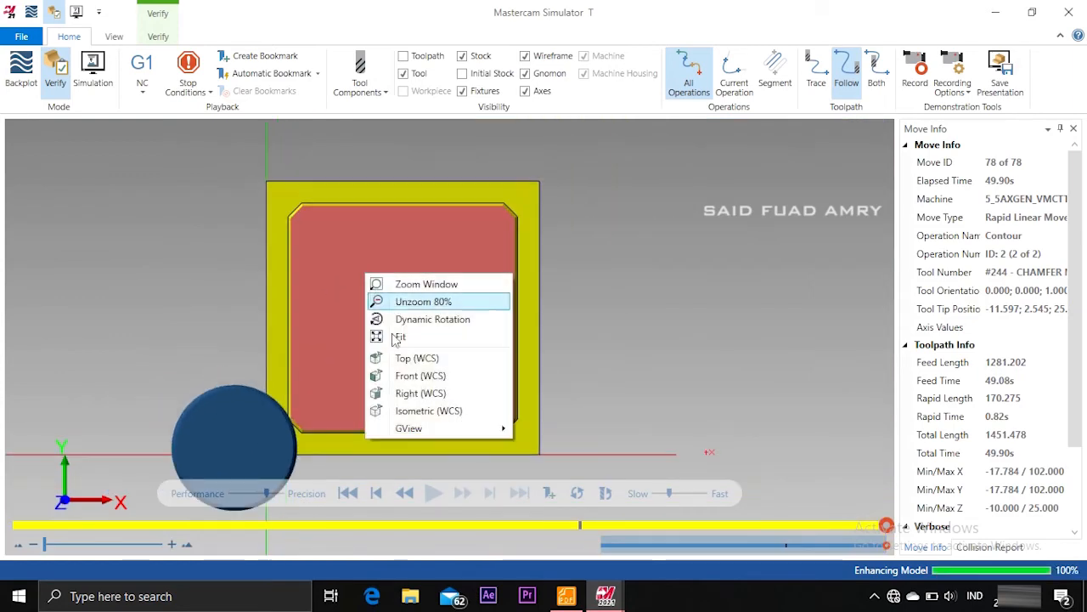
{"action": "left_click", "coordinate": [428, 411]}
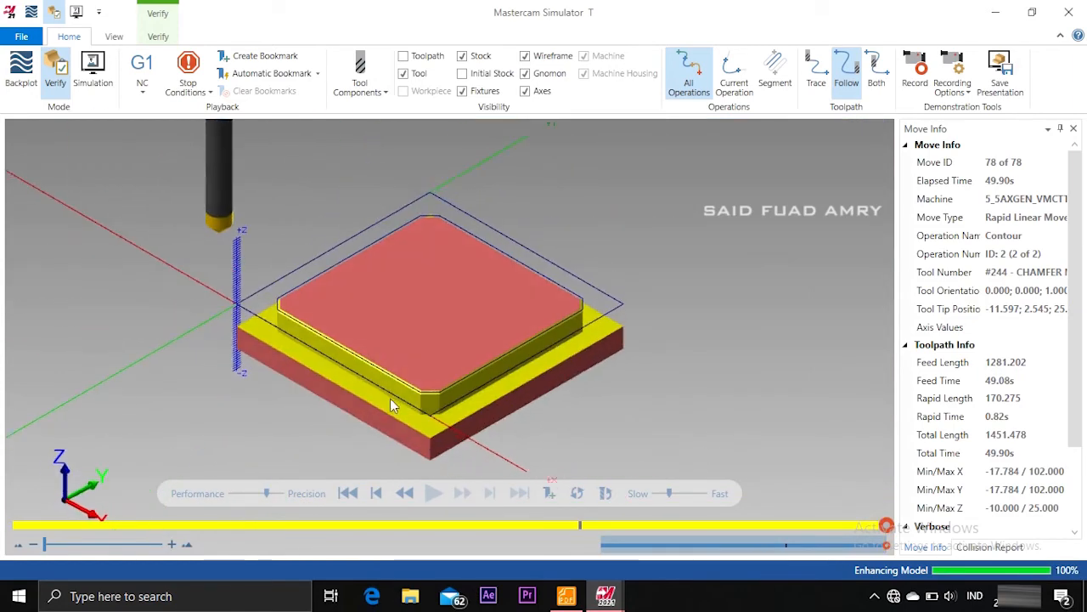
Step: Examine the chamfered edges of the verified part up close at a tilted and an isometric angle, and close the simulator
{"action": "scroll", "coordinate": [384, 381], "scroll_direction": "up", "scroll_amount": 3}
{"action": "middle_click_drag", "start_coordinate": [386, 372], "coordinate": [400, 350]}
{"action": "right_click", "coordinate": [384, 341]}
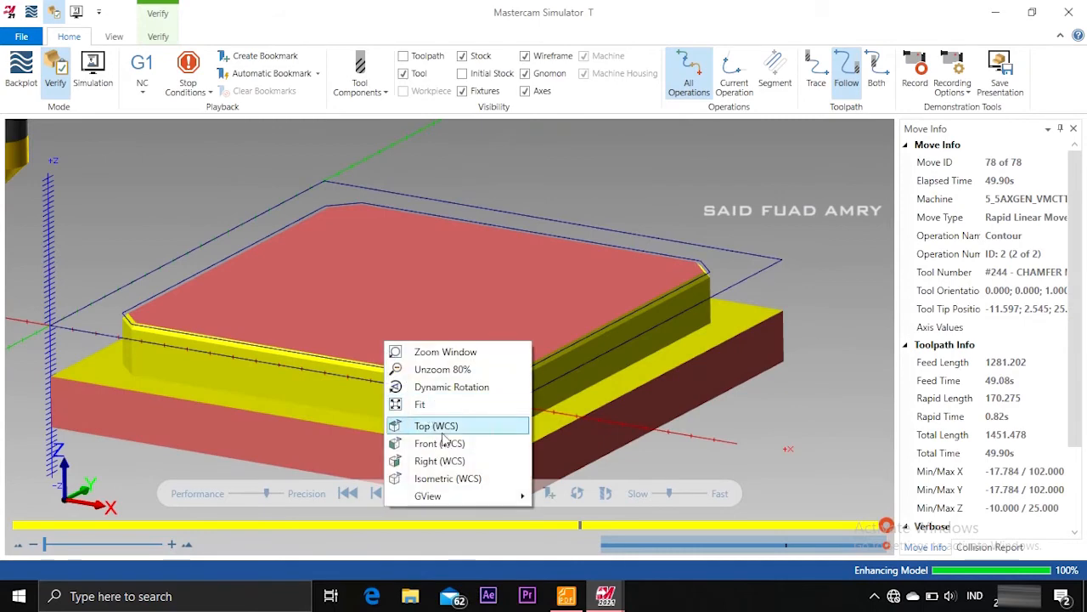
{"action": "left_click", "coordinate": [450, 478]}
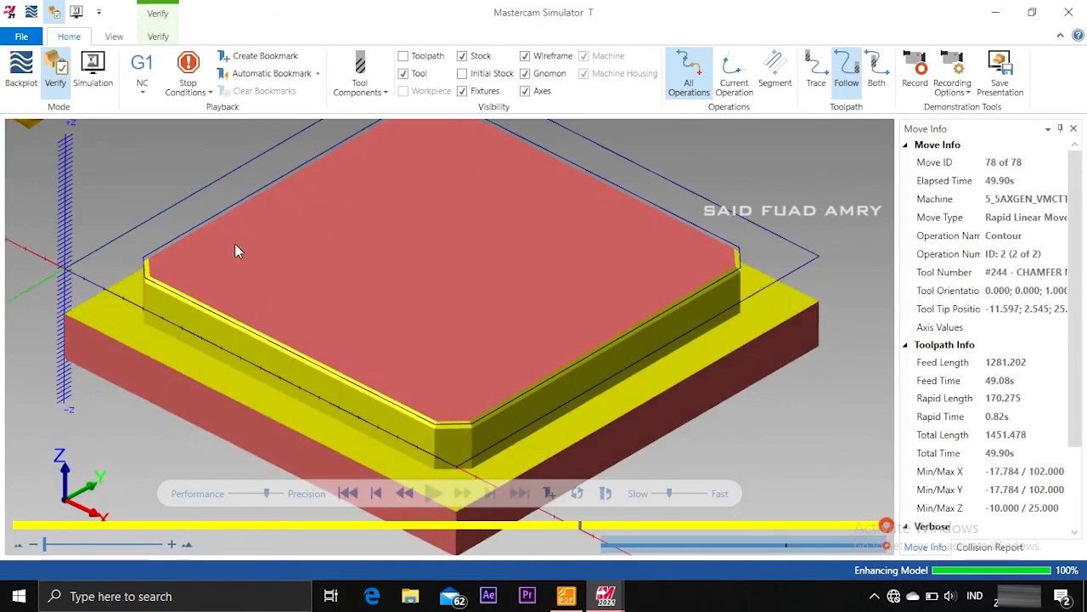
{"action": "scroll", "coordinate": [236, 251], "scroll_direction": "down", "scroll_amount": 3}
{"action": "scroll", "coordinate": [236, 248], "scroll_direction": "up", "scroll_amount": 2}
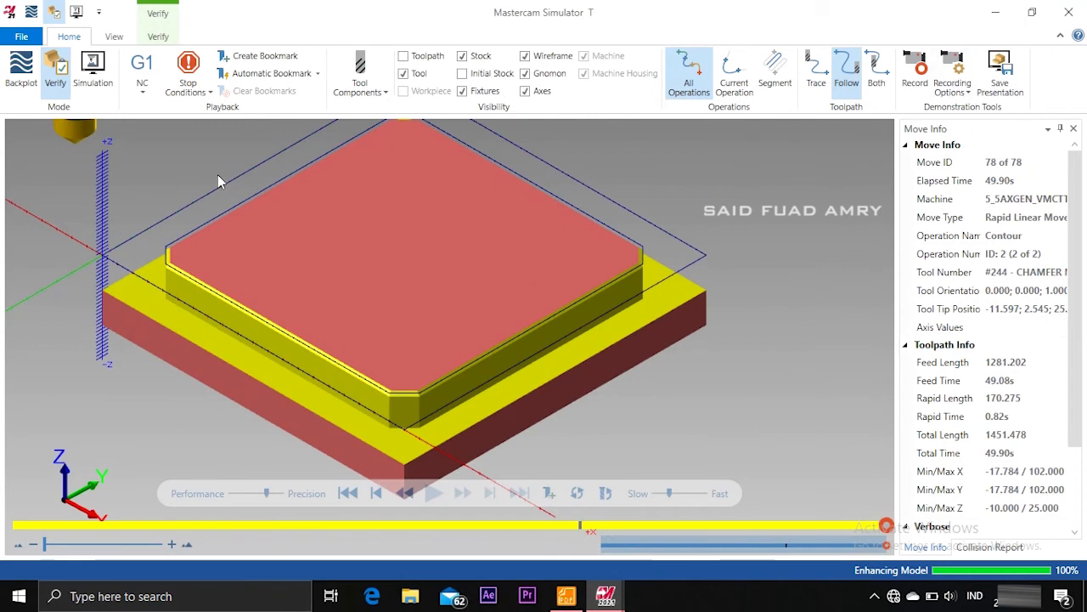
{"action": "left_click", "coordinate": [1073, 10]}
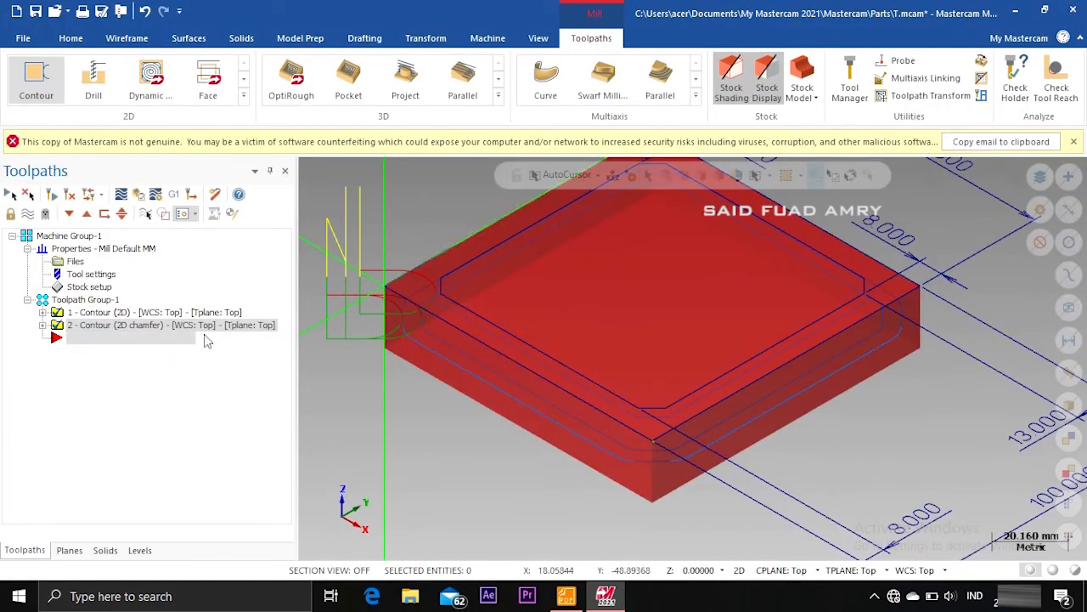
Step: Post both contour operations to an NC file and browse on drive D: through Dokumen Kuliah and Semester 6 to the Teknik Produksi dan Pemrograman NC folder
{"action": "left_click", "coordinate": [173, 195]}
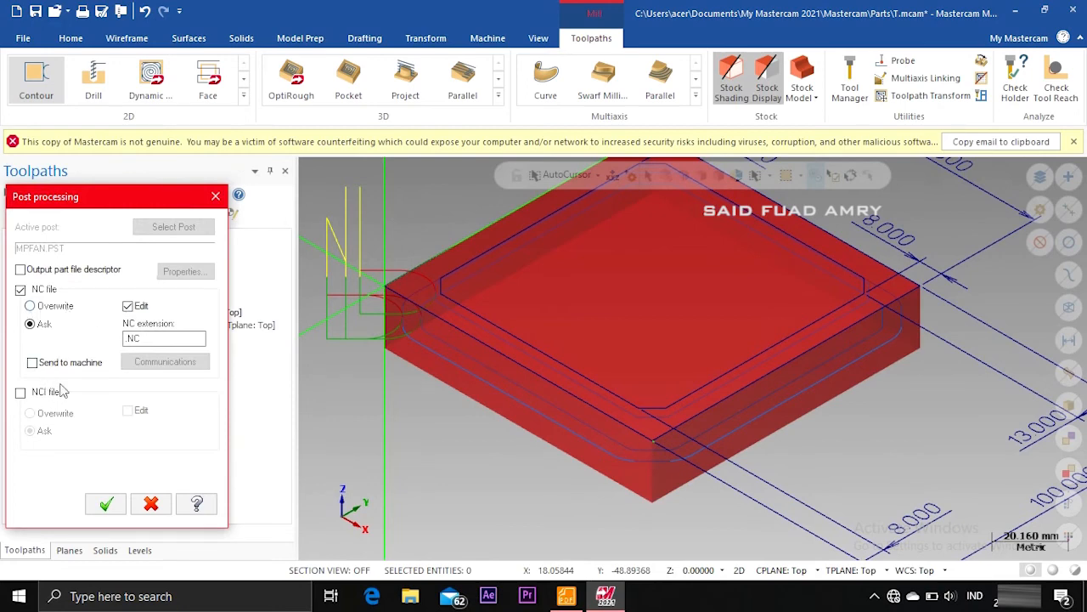
{"action": "left_click", "coordinate": [105, 507]}
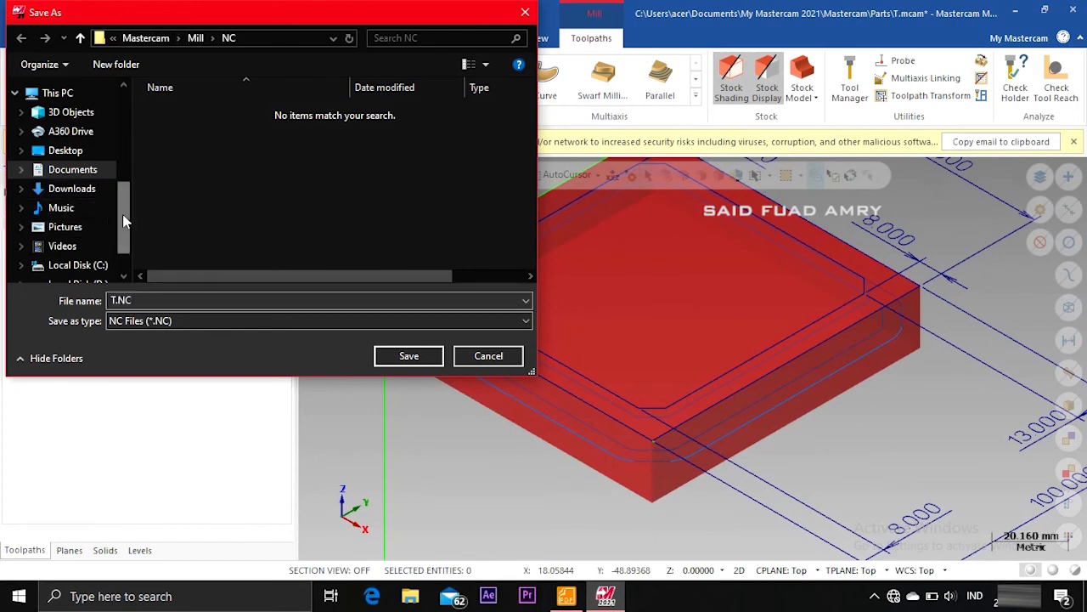
{"action": "left_click_drag", "start_coordinate": [125, 219], "coordinate": [126, 264]}
{"action": "left_click", "coordinate": [94, 238]}
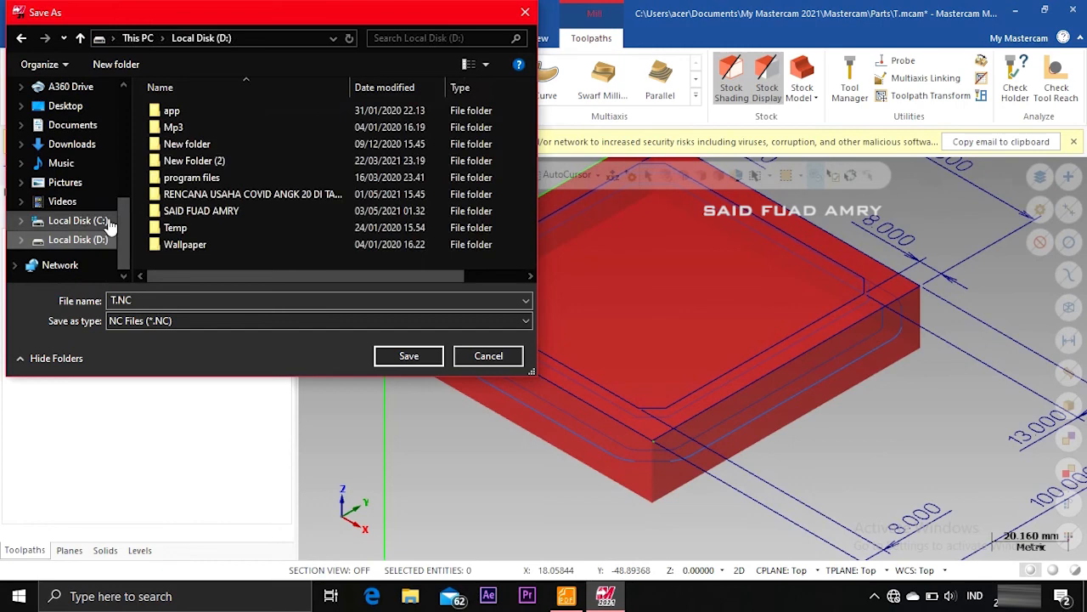
{"action": "left_click", "coordinate": [245, 219]}
{"action": "double_click", "coordinate": [246, 219]}
{"action": "double_click", "coordinate": [225, 171]}
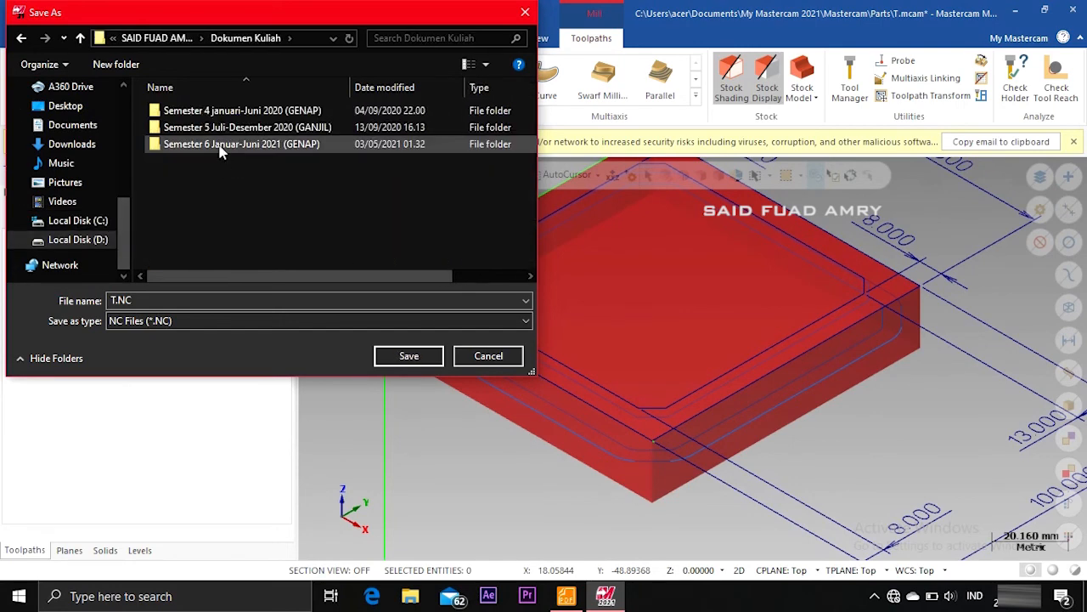
{"action": "left_click", "coordinate": [219, 146]}
{"action": "double_click", "coordinate": [219, 146]}
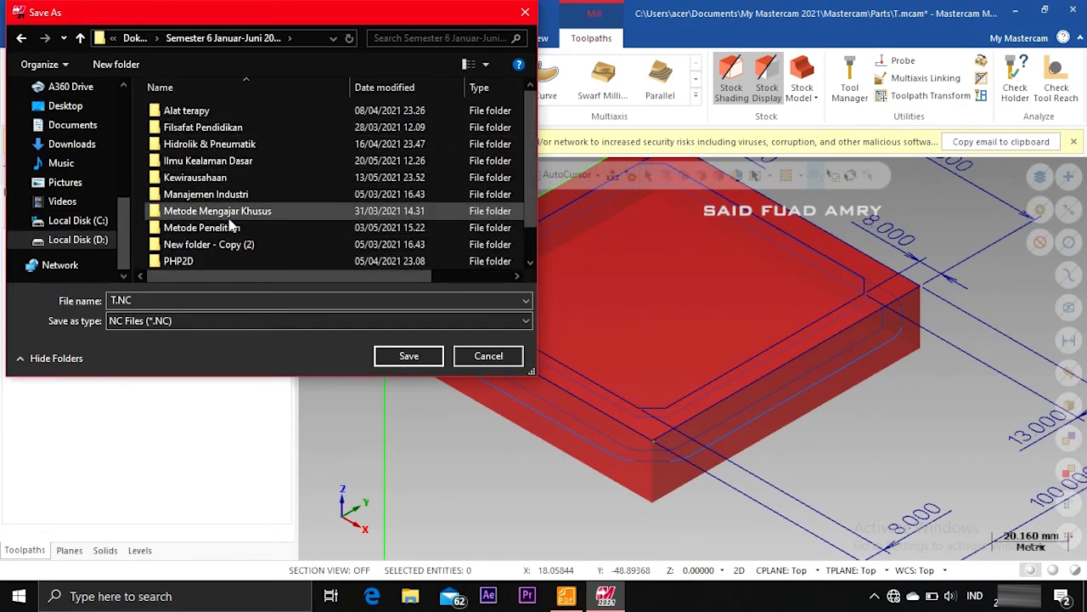
{"action": "scroll", "coordinate": [232, 247], "scroll_direction": "down", "scroll_amount": 1}
{"action": "left_click", "coordinate": [241, 261]}
{"action": "double_click", "coordinate": [241, 261]}
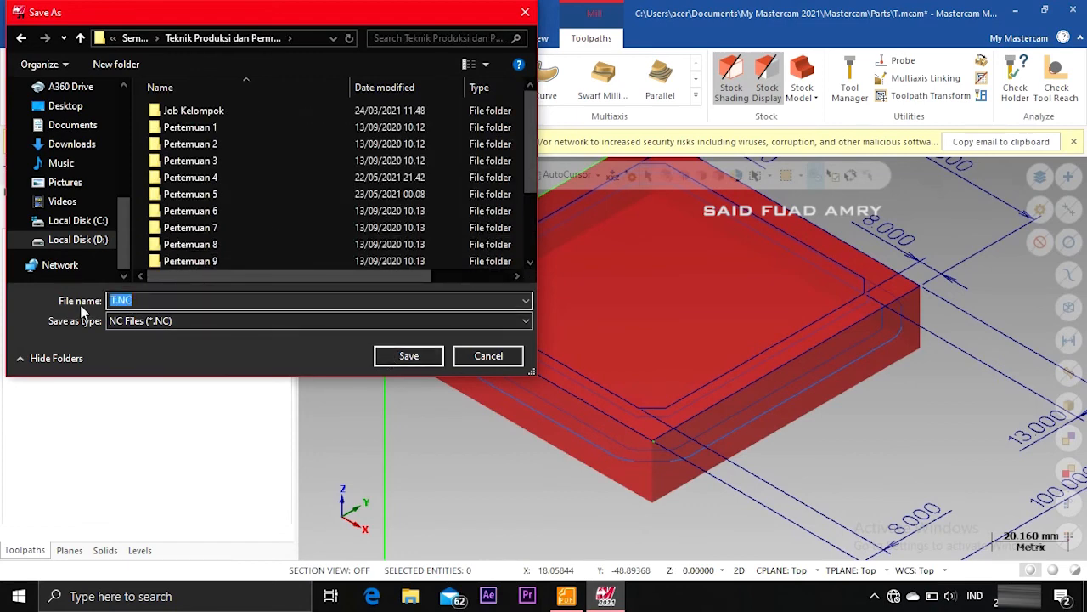
Step: Save the NC file as Program Kontur dan Chamfer
{"action": "type", "text": "P"}
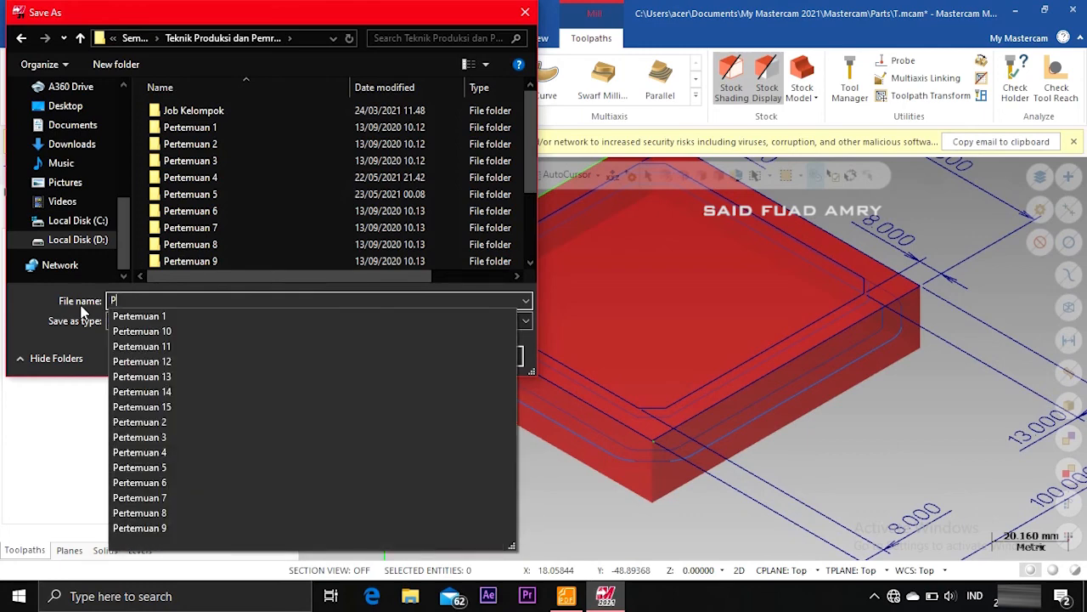
{"action": "type", "text": "rogram Kontur dan Chamfer"}
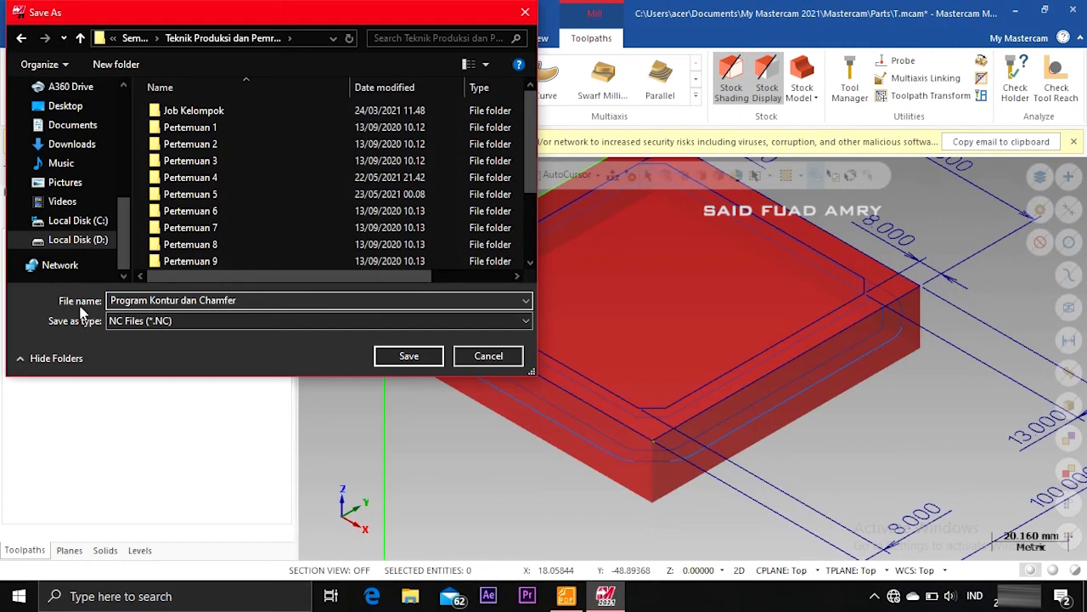
{"action": "left_click", "coordinate": [407, 356]}
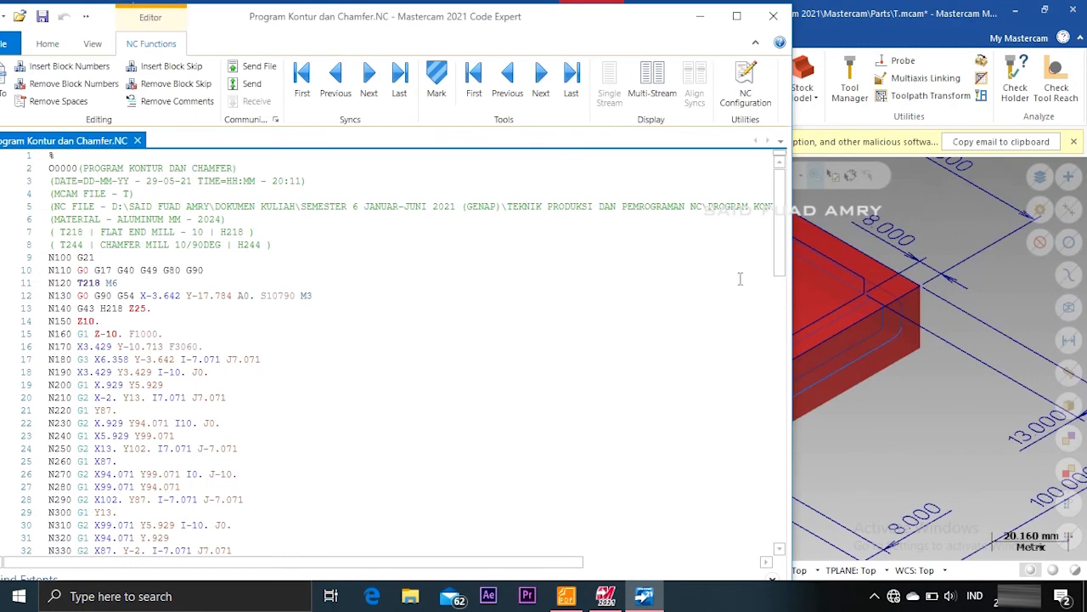
Step: Review the posted NC program in Code Expert and close the editor
{"action": "left_click_drag", "start_coordinate": [783, 225], "coordinate": [758, 208]}
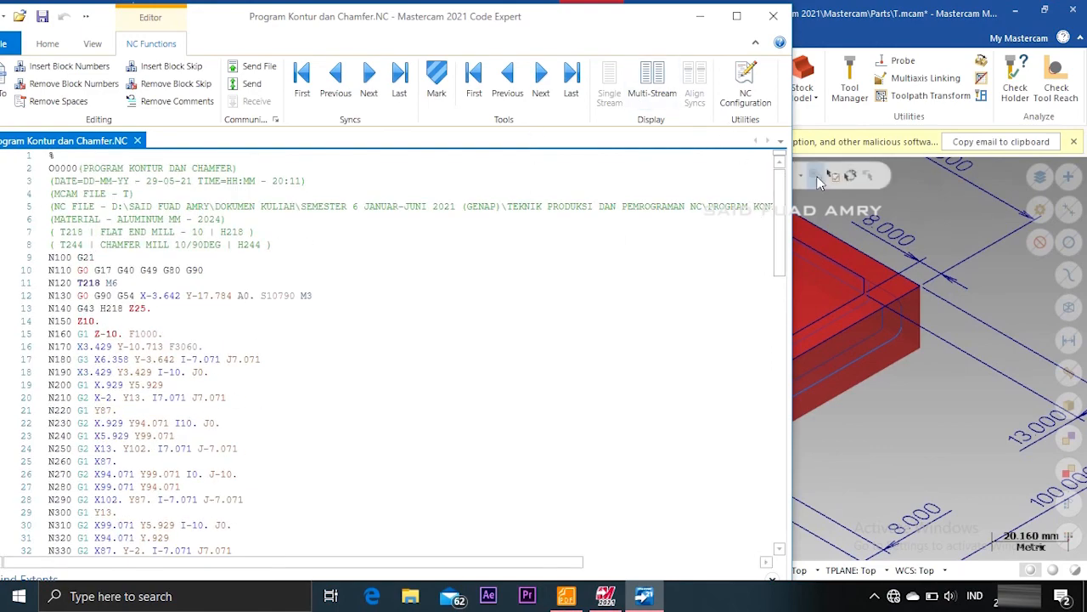
{"action": "mouse_move", "coordinate": [780, 187]}
{"action": "left_mouse_down"}
{"action": "mouse_move", "coordinate": [773, 437]}
{"action": "mouse_move", "coordinate": [777, 179]}
{"action": "left_mouse_up"}
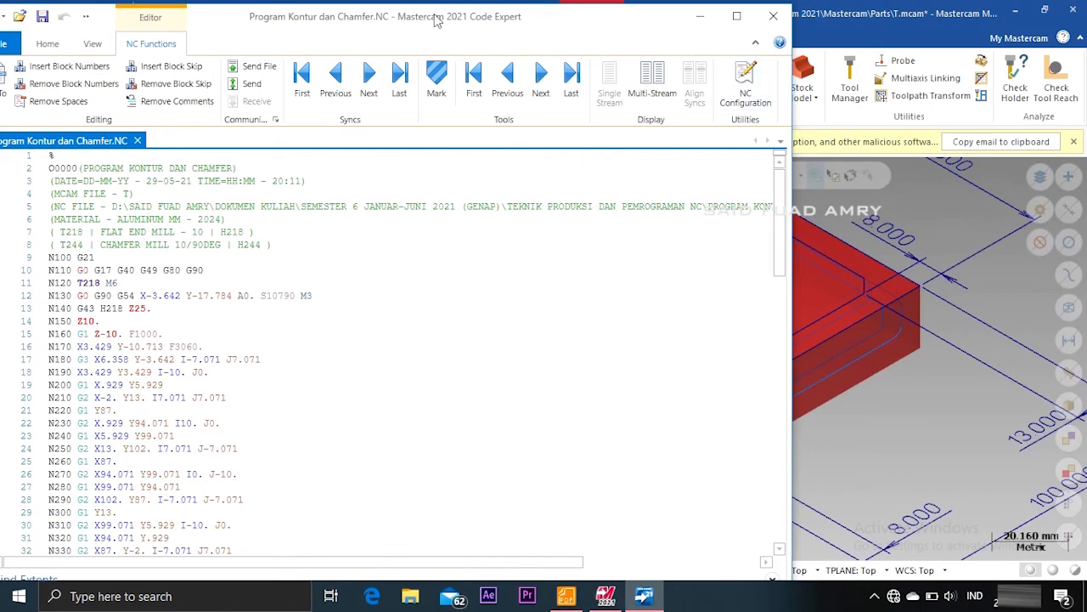
{"action": "left_click_drag", "start_coordinate": [419, 15], "coordinate": [485, 11]}
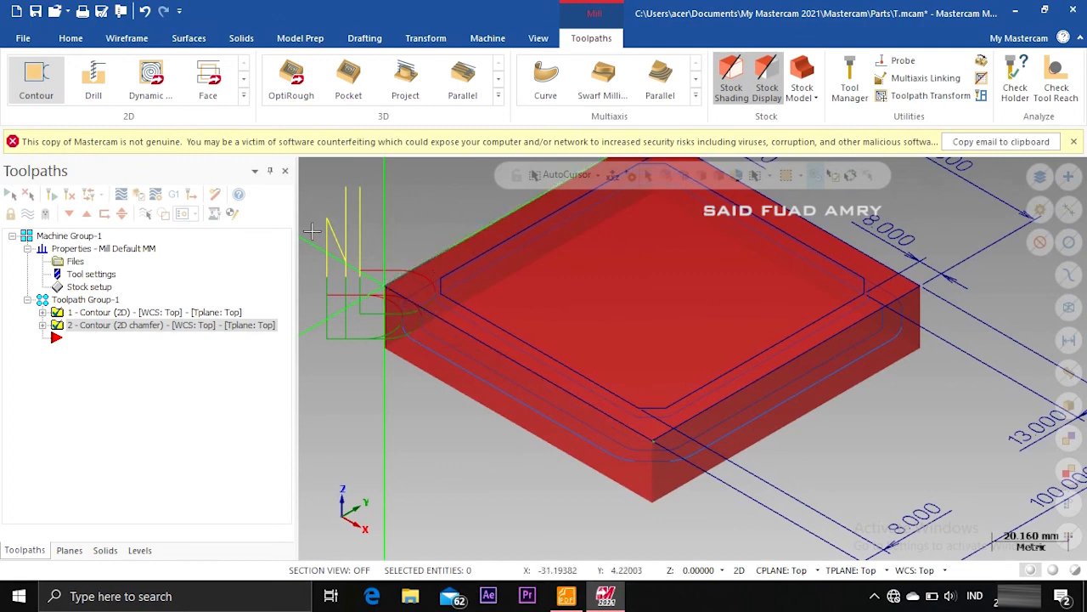
Step: Start saving the Mastercam part file and browse to the Dokumen Kuliah folder on drive D:
{"action": "left_click", "coordinate": [26, 48]}
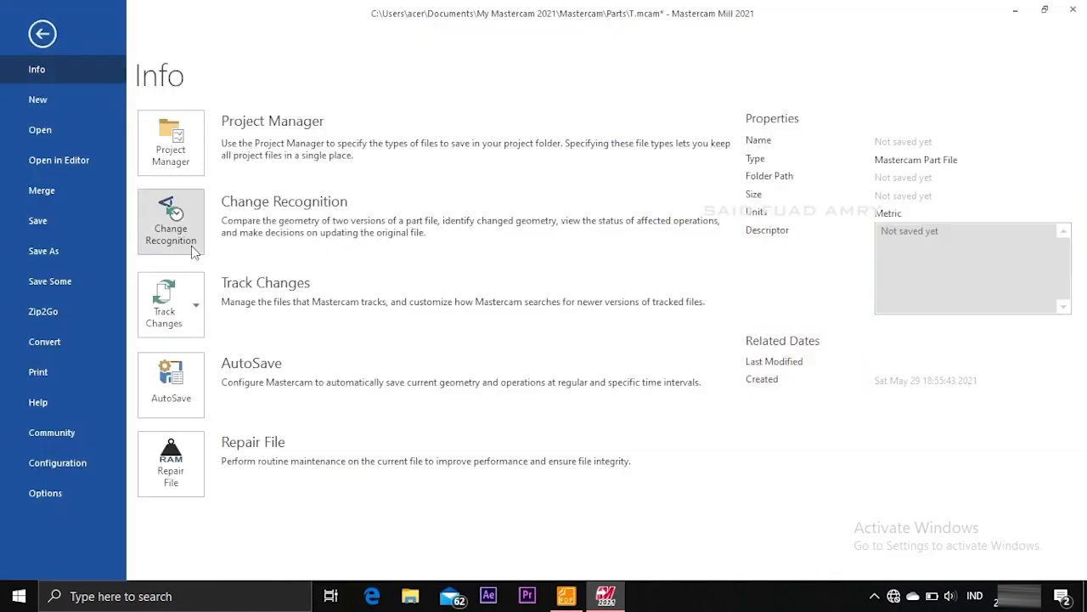
{"action": "left_click", "coordinate": [65, 229]}
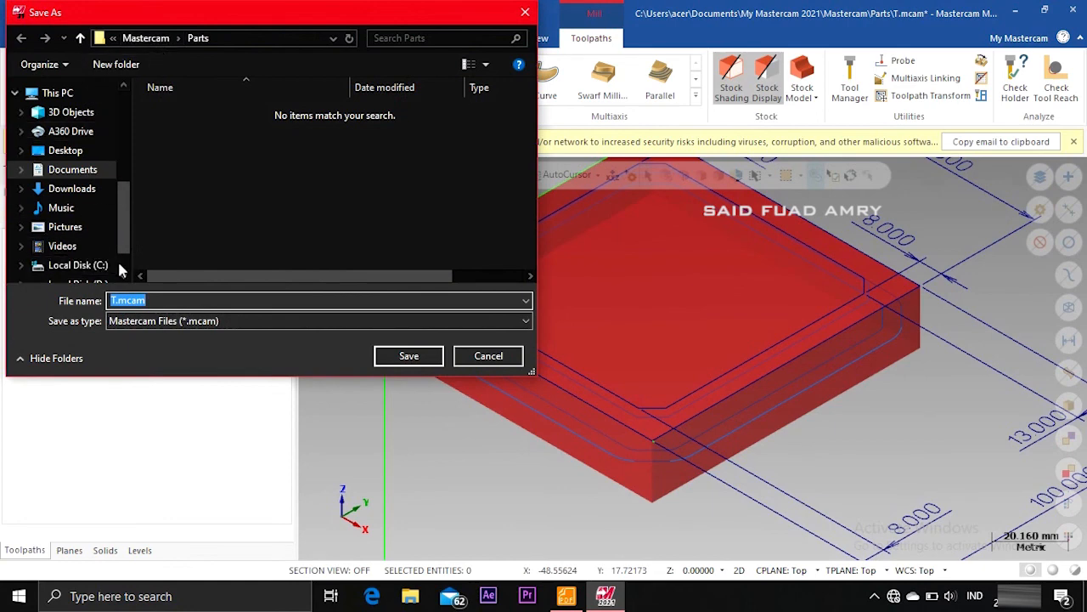
{"action": "scroll", "coordinate": [119, 221], "scroll_direction": "down", "scroll_amount": 1}
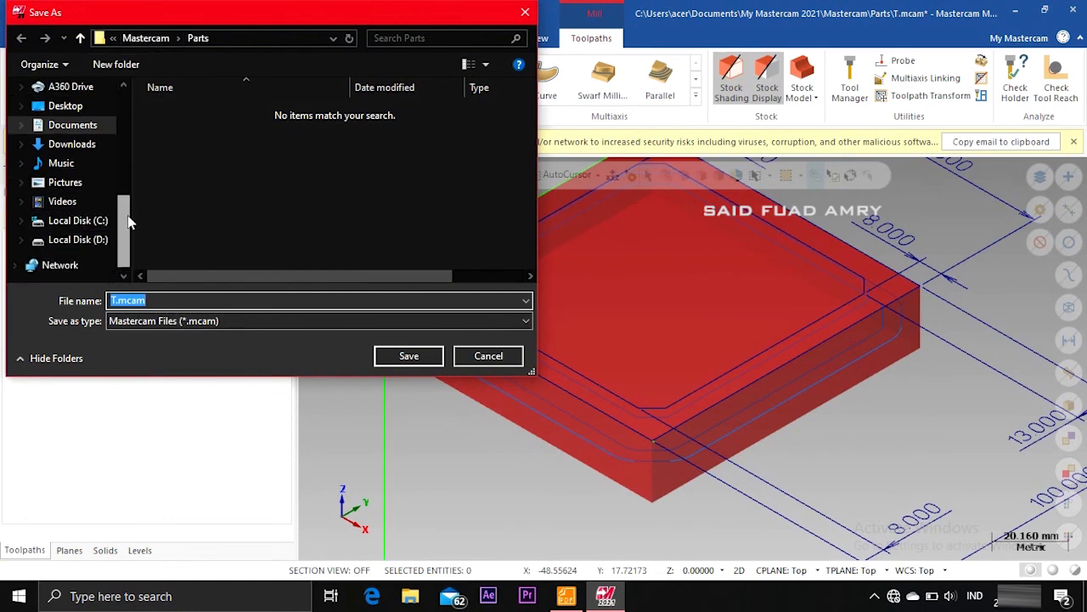
{"action": "left_click", "coordinate": [91, 248]}
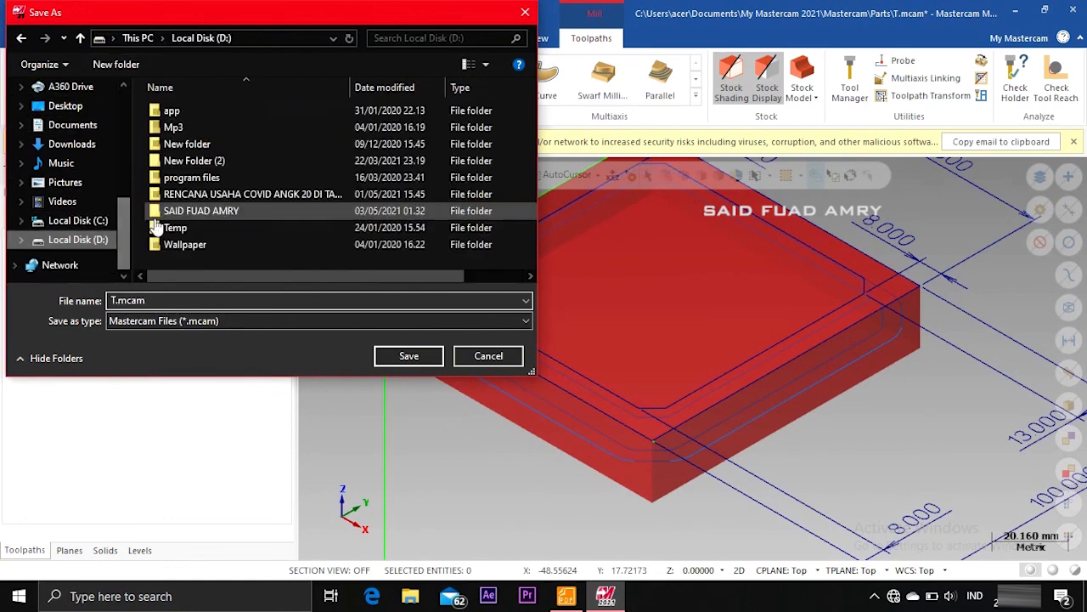
{"action": "double_click", "coordinate": [236, 210]}
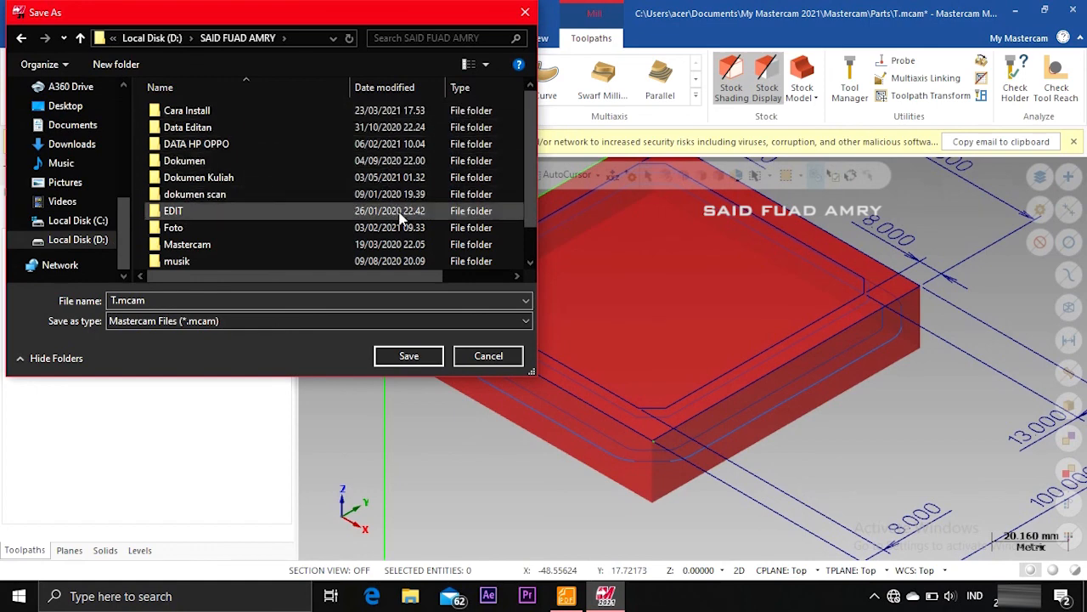
{"action": "double_click", "coordinate": [274, 177]}
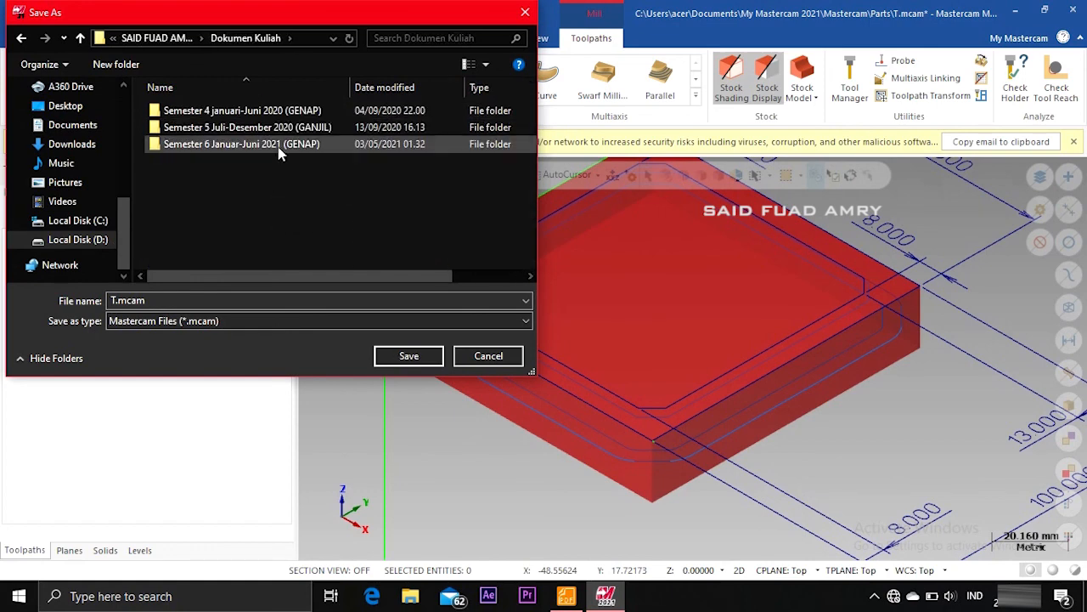